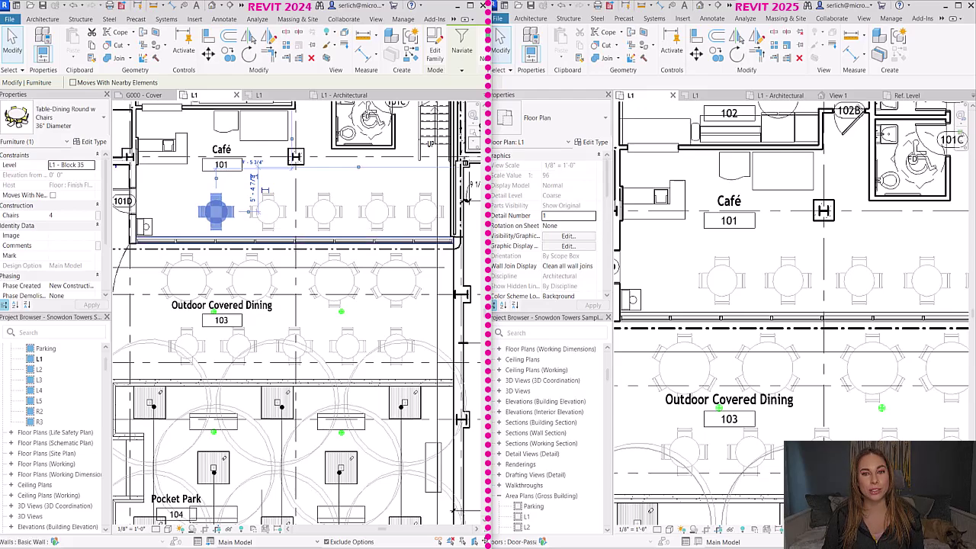
Try chair counts of 1 and 0 for the selected 36" round dining table in the Café in Revit 2024.
click(73, 215)
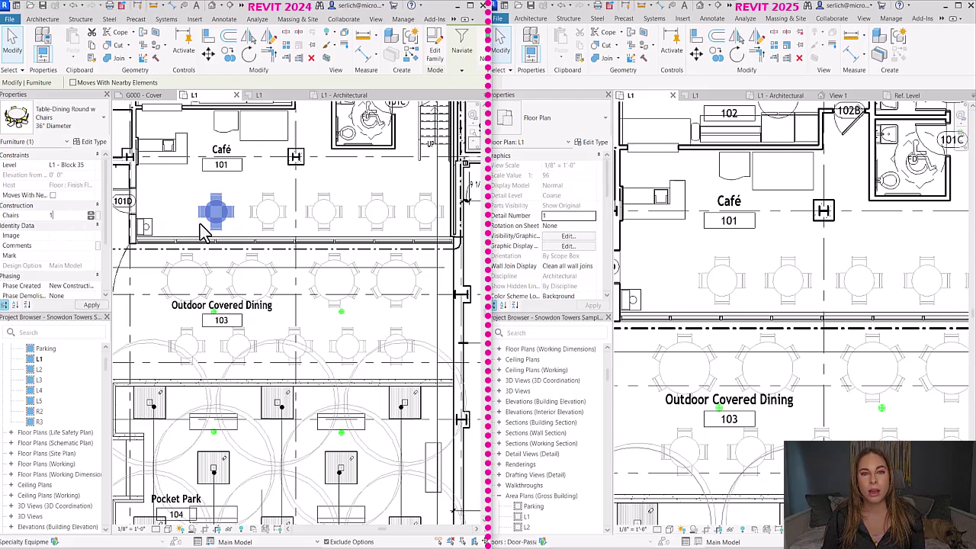
key(Return)
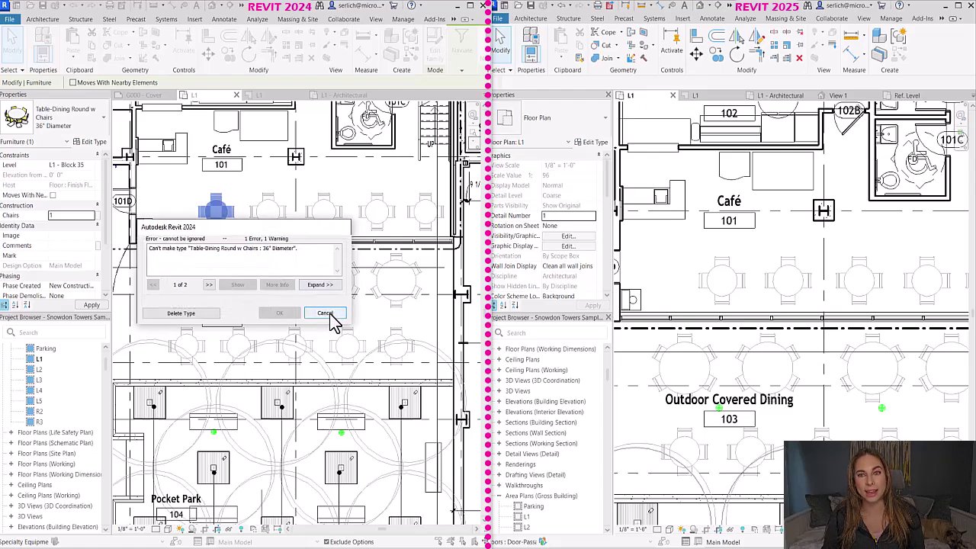
click(323, 313)
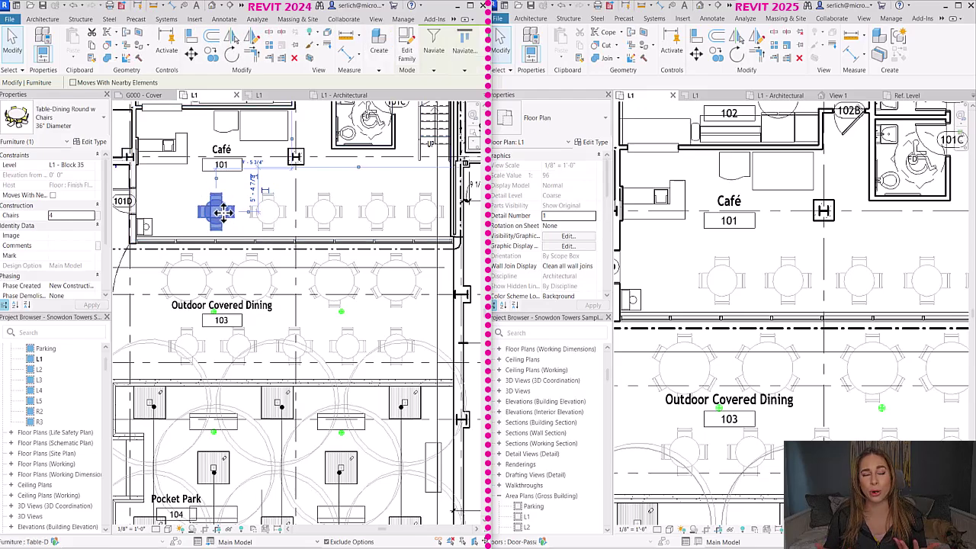
click(71, 217)
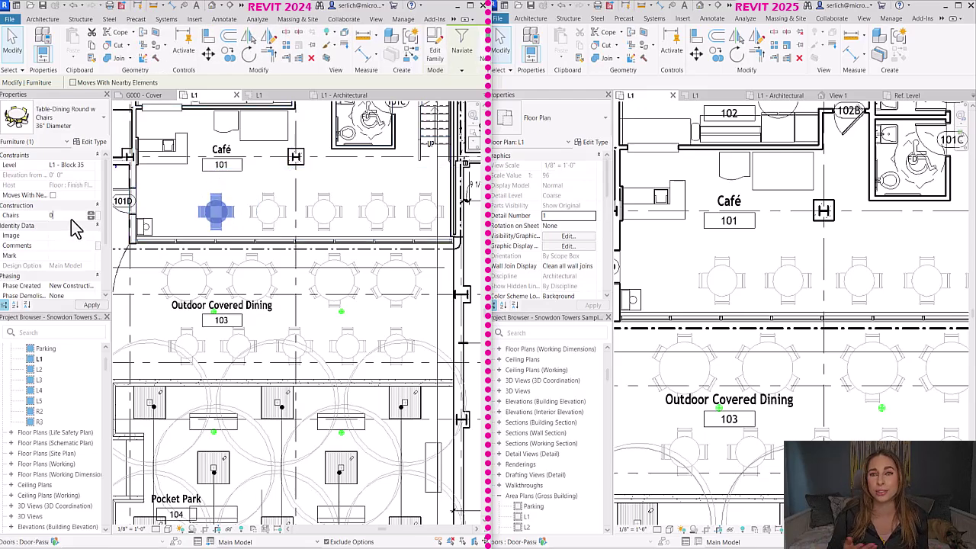
key(Return)
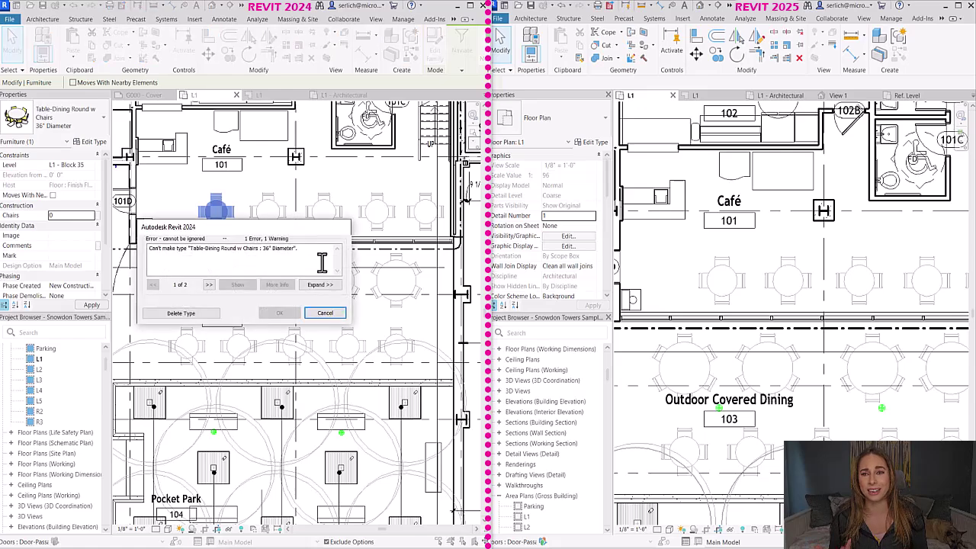
click(325, 313)
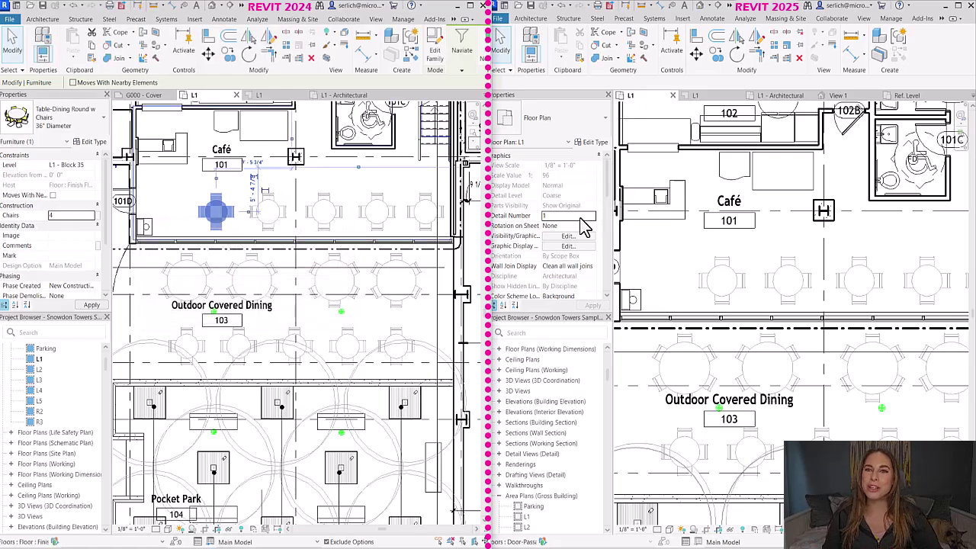
click(274, 194)
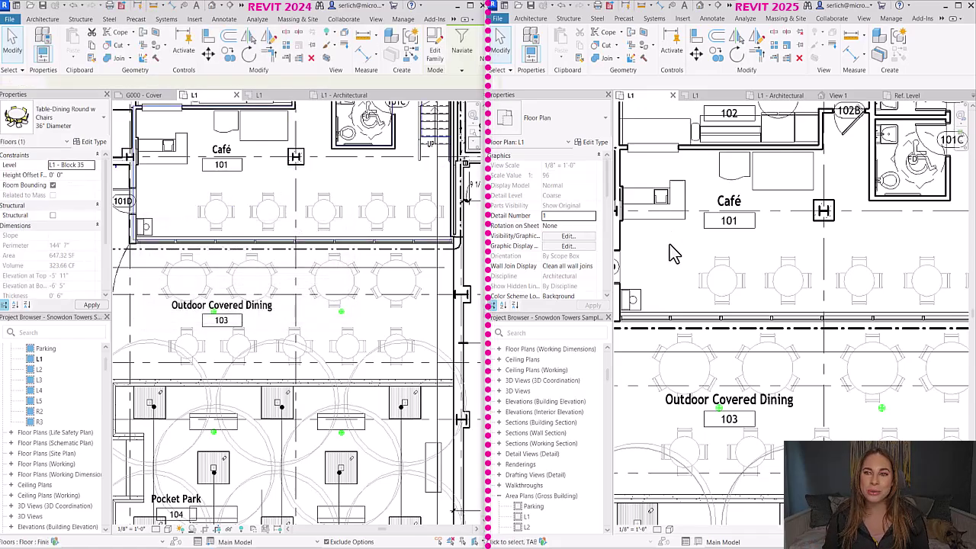
In Revit 2025, set the chair count of the round table nearest the Café's west wall to 1.
click(732, 283)
click(571, 216)
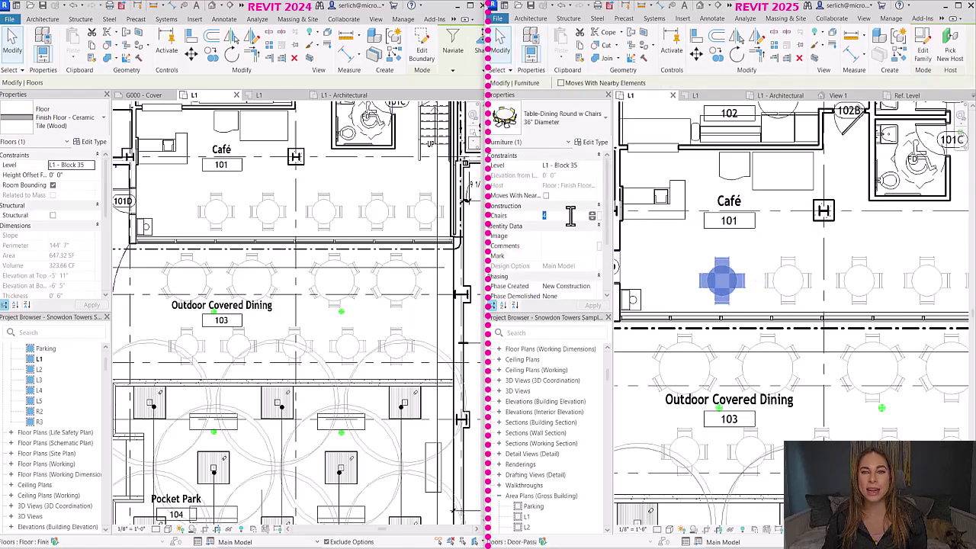
text(1)
key(Return)
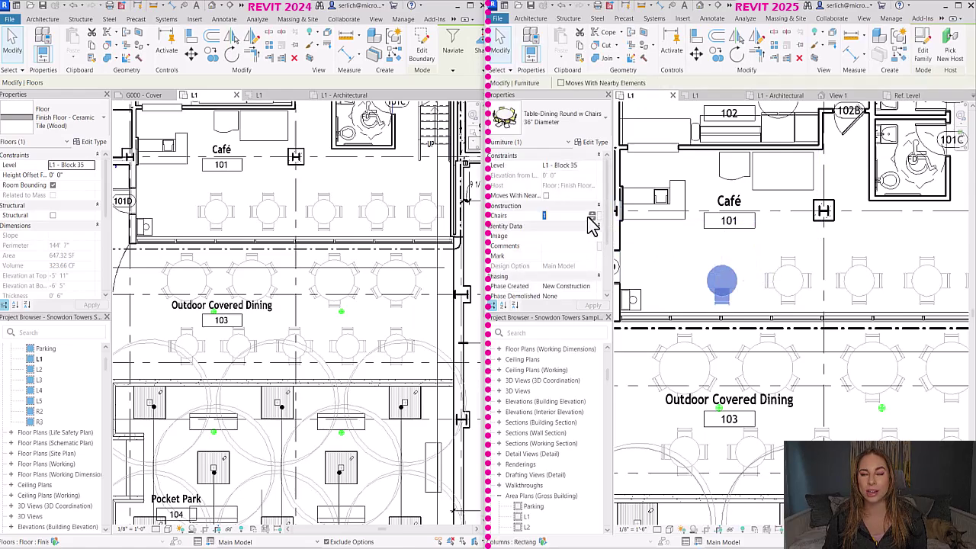
Open the round table's family for editing, set its default Chairs parameter to 0, and return to the L1 plan.
double_click(723, 281)
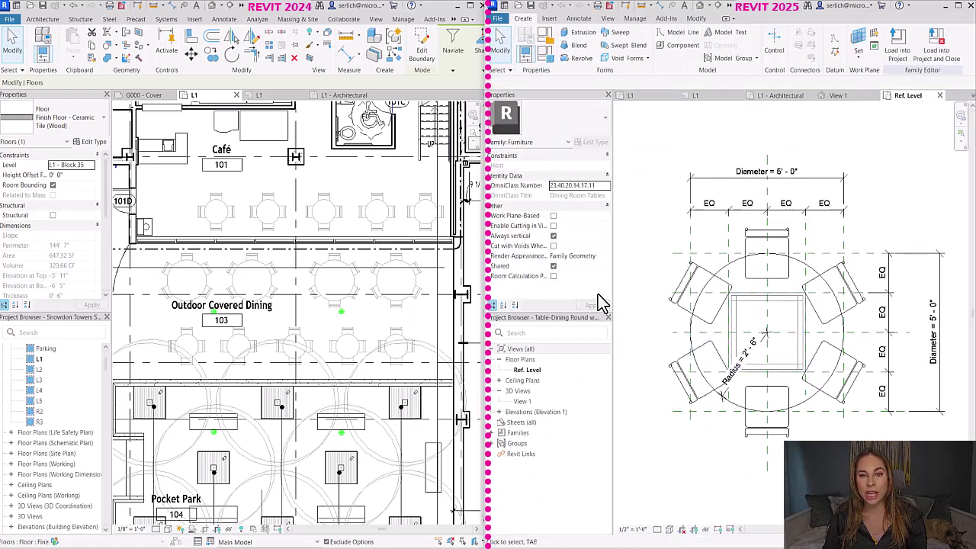
click(544, 61)
scroll(694, 355, down, 3)
scroll(684, 355, up, 3)
click(666, 244)
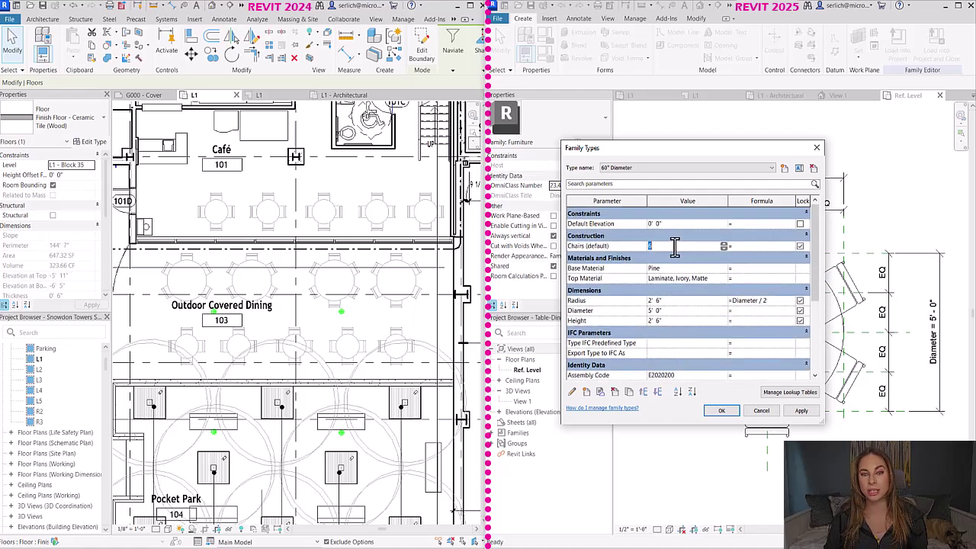
text(0)
click(720, 411)
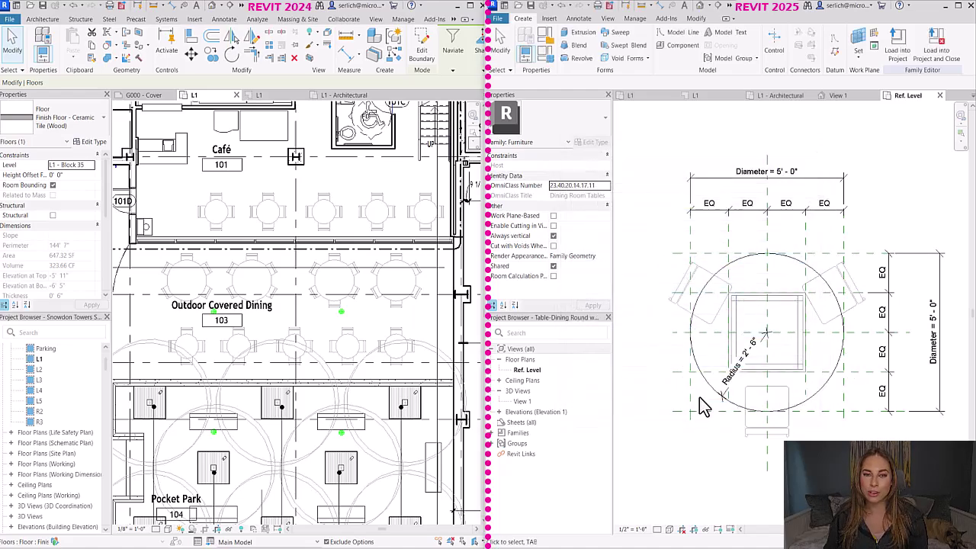
click(638, 99)
In Revit 2024, try to set the number of chairs of the conference table in Commercial/Retail 105 to 1.
scroll(305, 321, down, 2)
scroll(251, 342, right, 5)
scroll(381, 381, up, 3)
click(419, 391)
scroll(64, 233, down, 5)
click(67, 276)
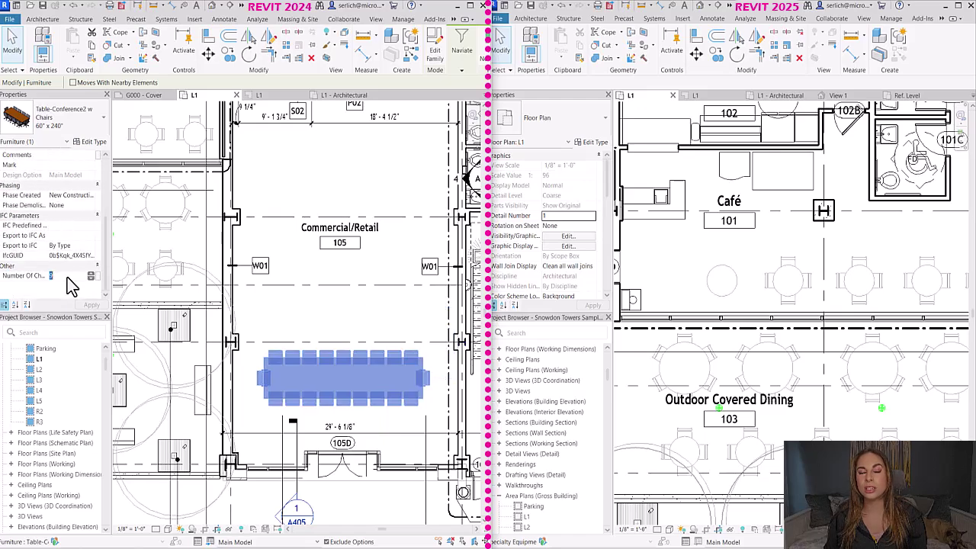
text(1)
key(Return)
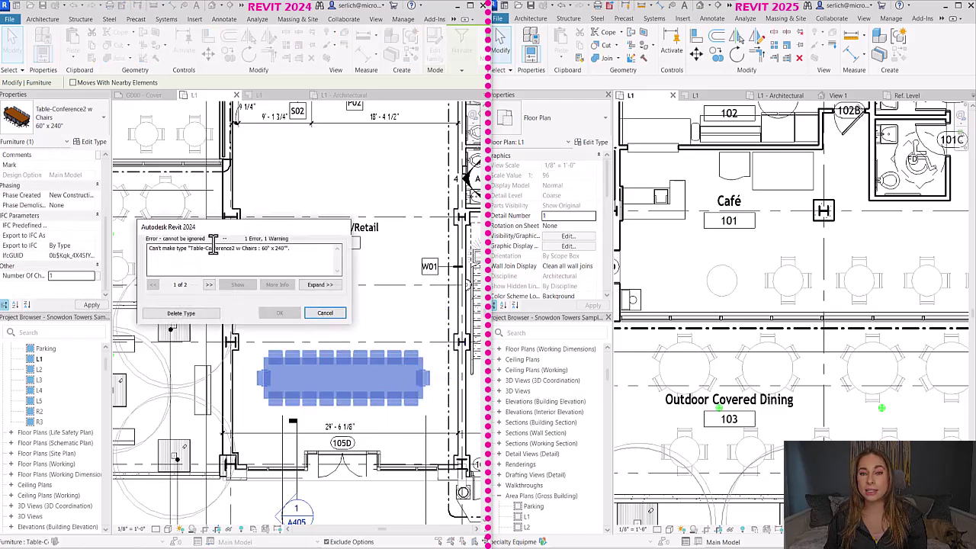
click(326, 318)
click(343, 277)
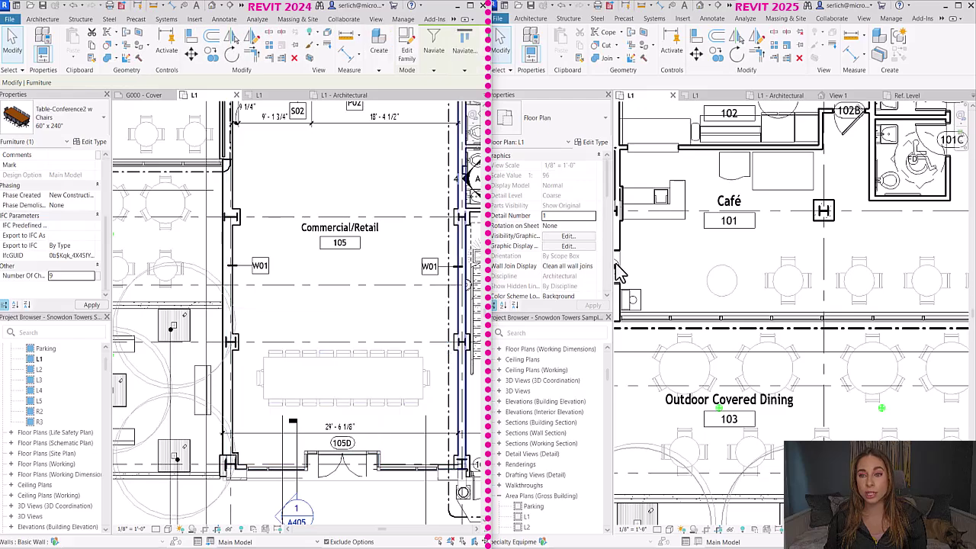
In Revit 2025, set the number of chairs on one side of the Commercial/Retail 105 conference table to 0.
middle_drag(831, 366, 772, 331)
click(773, 370)
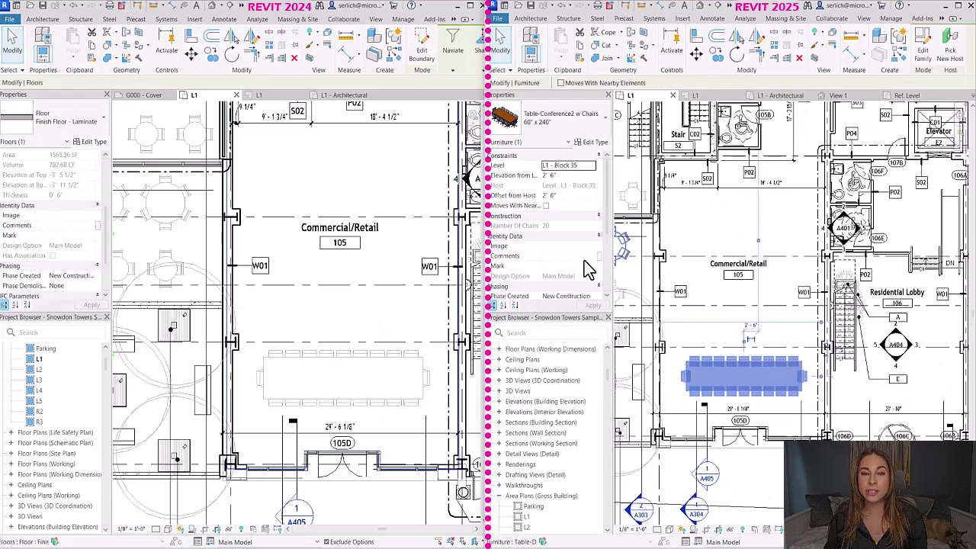
click(570, 277)
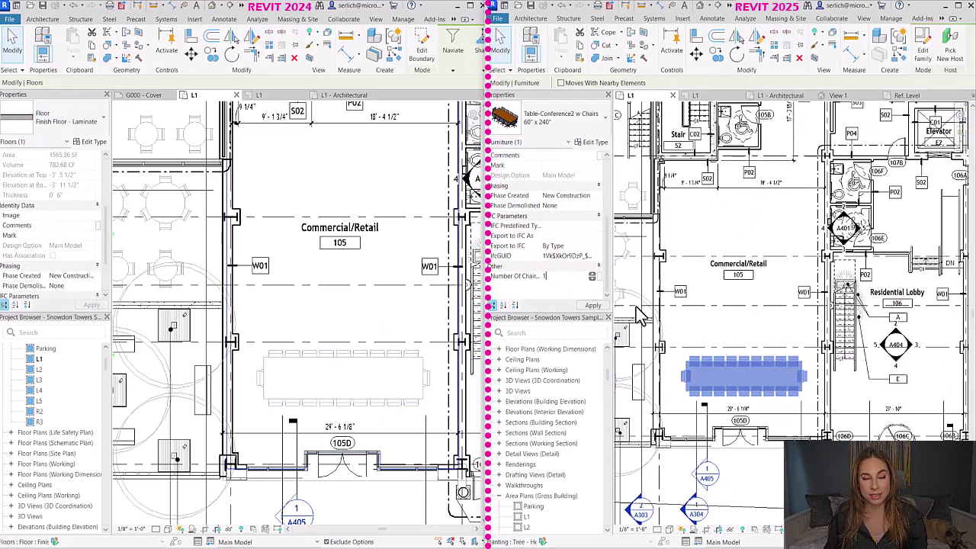
text(0)
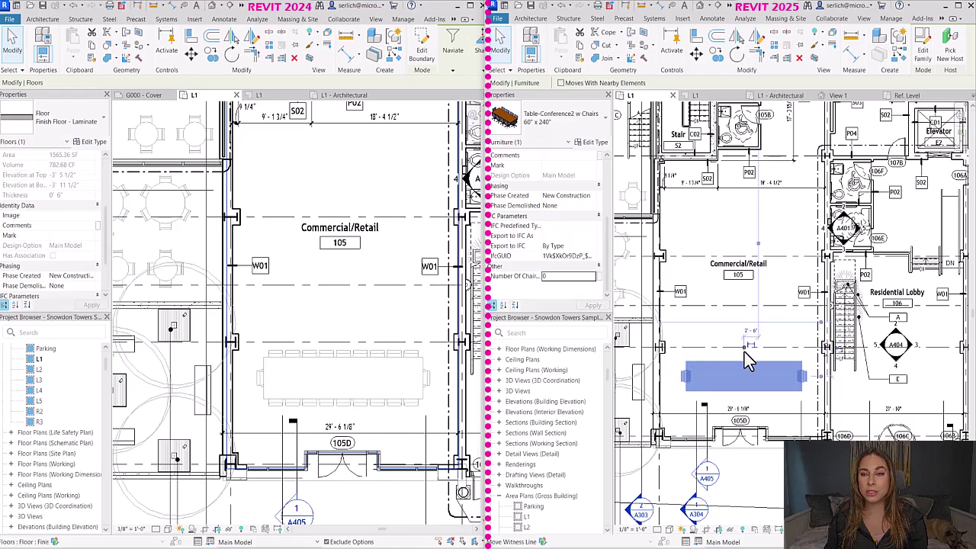
Open the conference table's family for editing and set Number Of Chairs One Side to 0 for the 48" x 120" type.
right_click(748, 365)
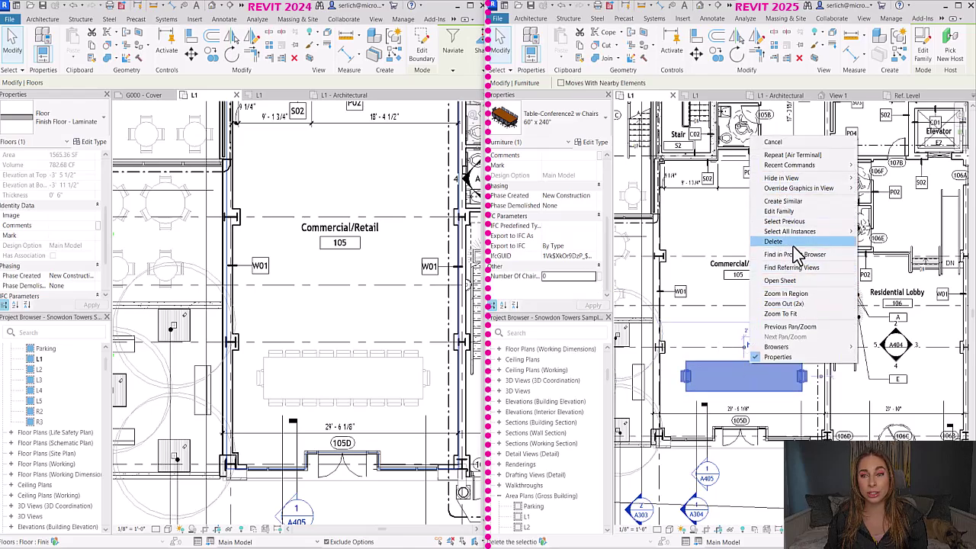
click(779, 211)
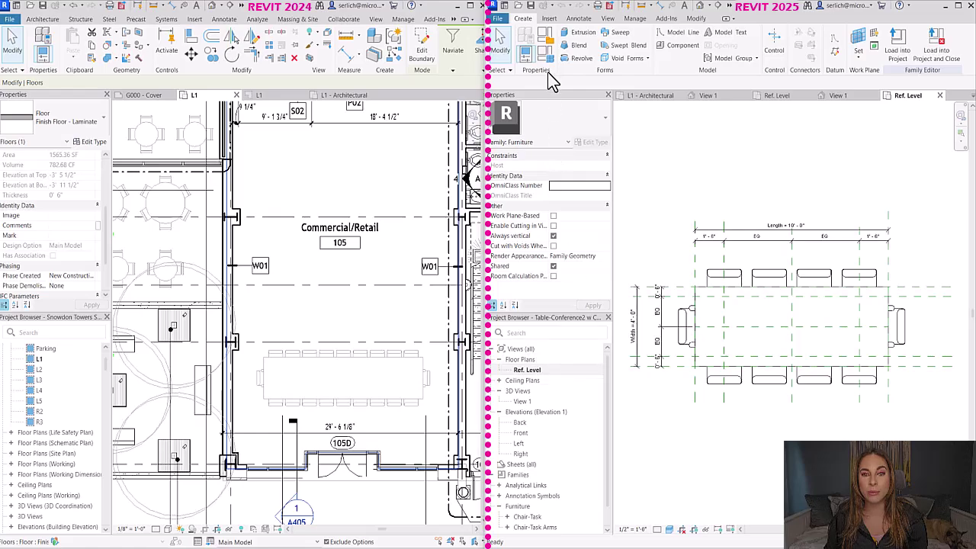
click(545, 55)
scroll(644, 315, down, 5)
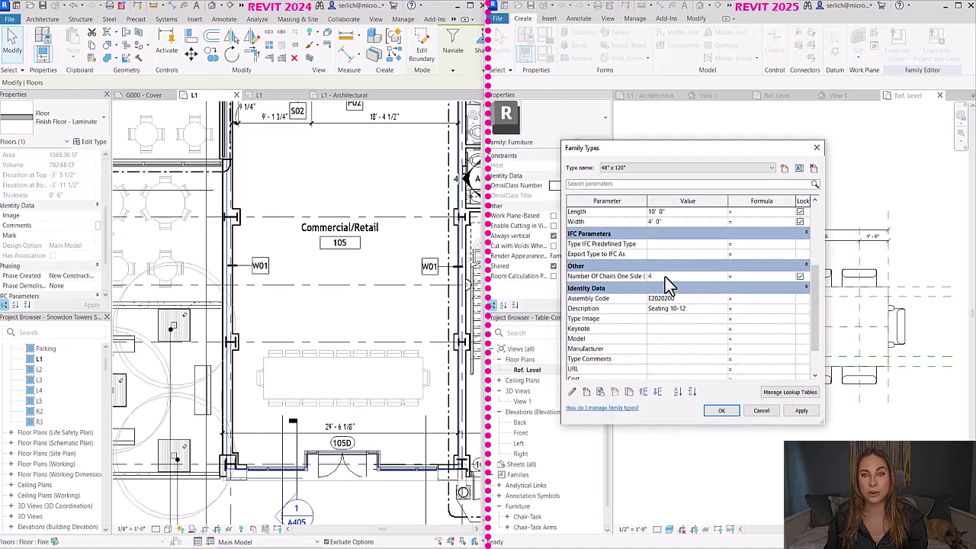
scroll(665, 282, up, 4)
scroll(666, 286, down, 3)
double_click(666, 296)
text(0)
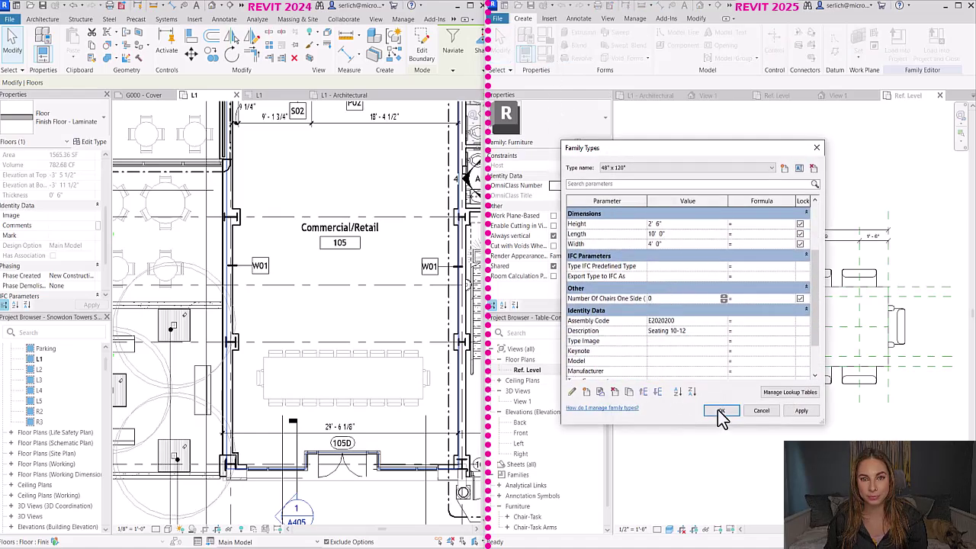
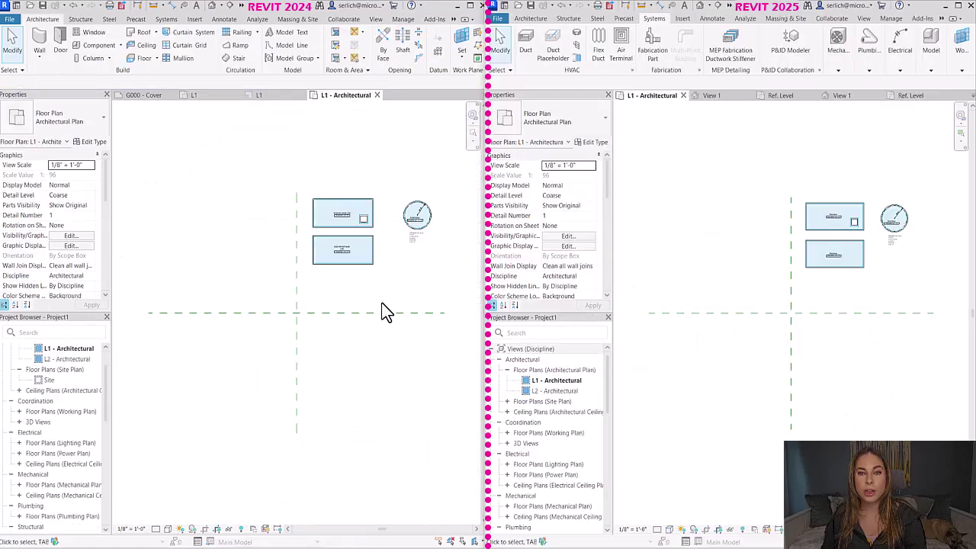
In the Revit 2024 L1 - Architectural plan, compare the perimeter tags of the rooms with and without an inner loop and the round room.
scroll(400, 255, up, 3)
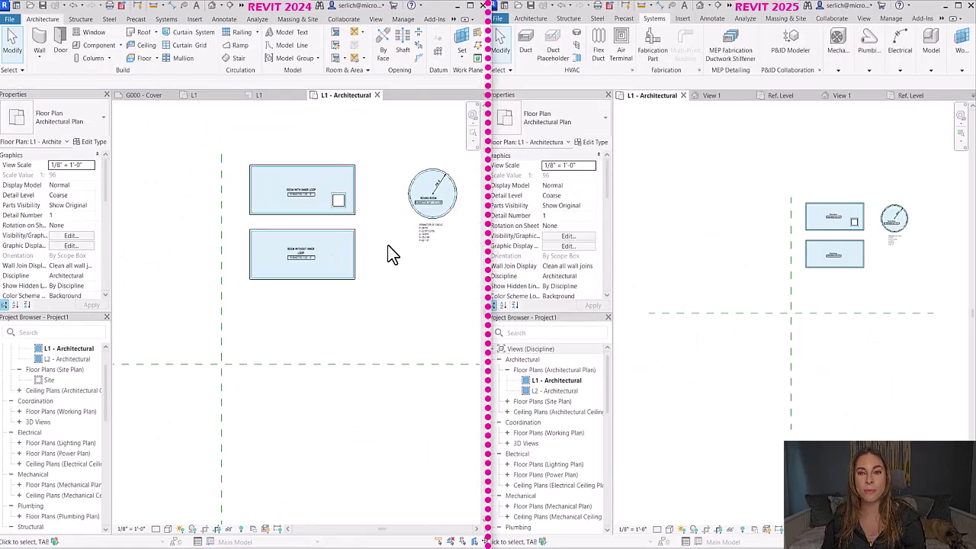
scroll(388, 254, up, 2)
middle_drag(387, 255, 333, 343)
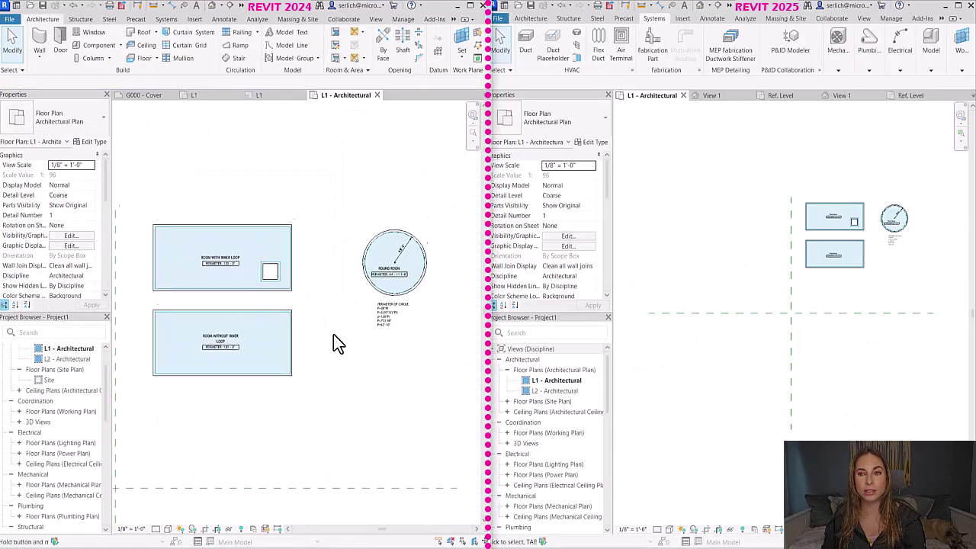
scroll(172, 300, up, 5)
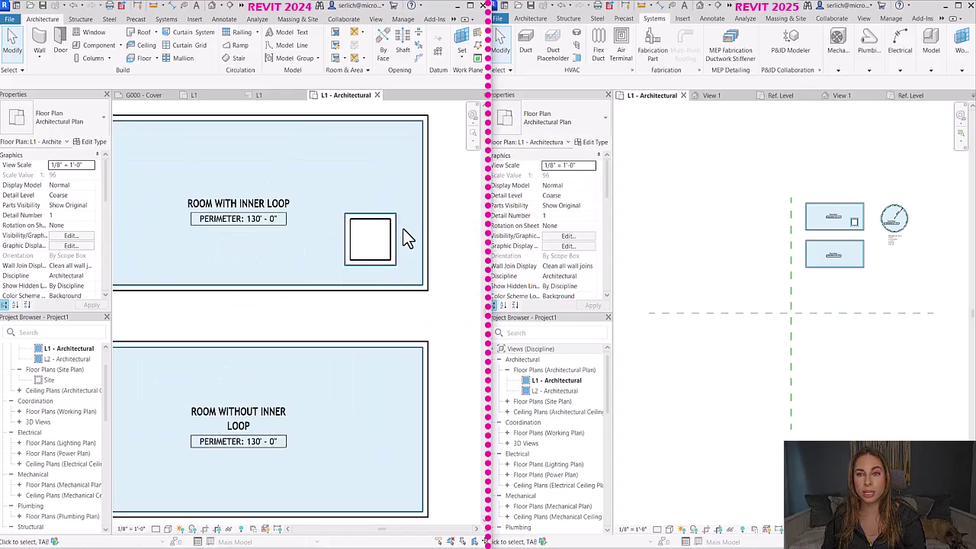
scroll(402, 233, down, 2)
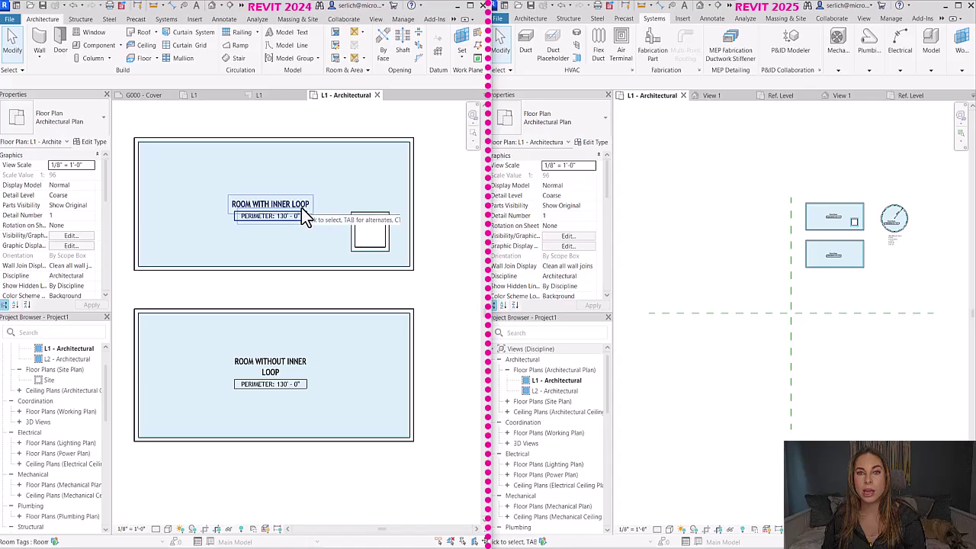
scroll(321, 379, down, 3)
middle_drag(345, 373, 234, 387)
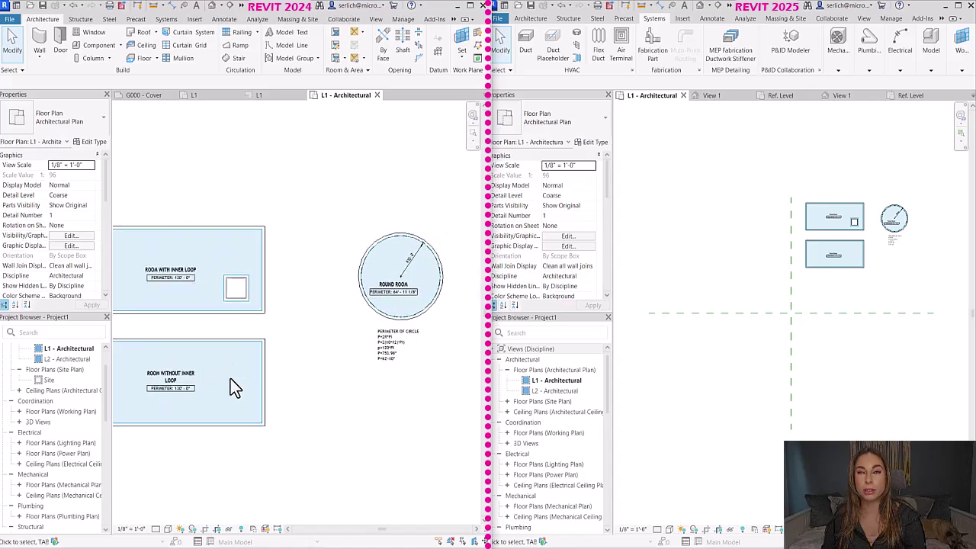
scroll(464, 293, up, 2)
scroll(464, 294, down, 2)
middle_drag(318, 277, 414, 261)
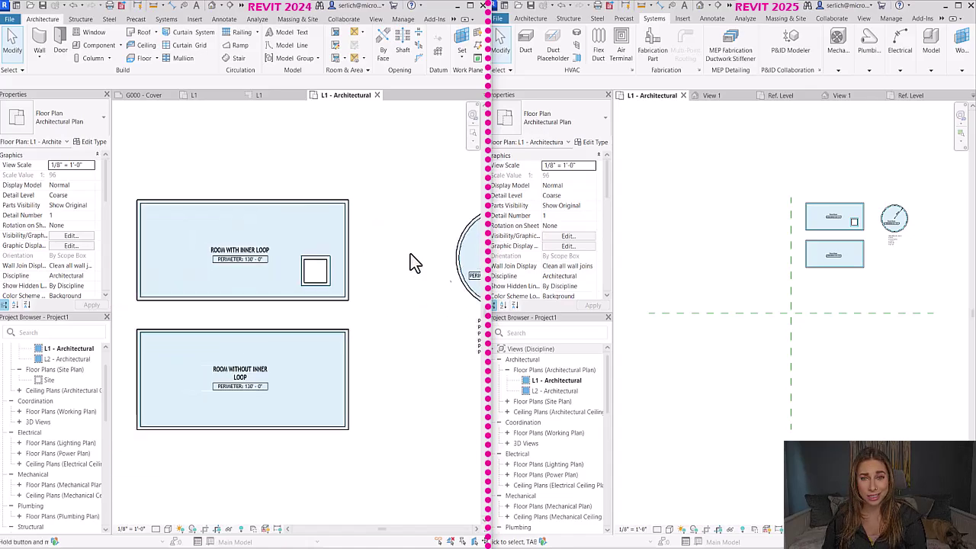
scroll(218, 386, up, 2)
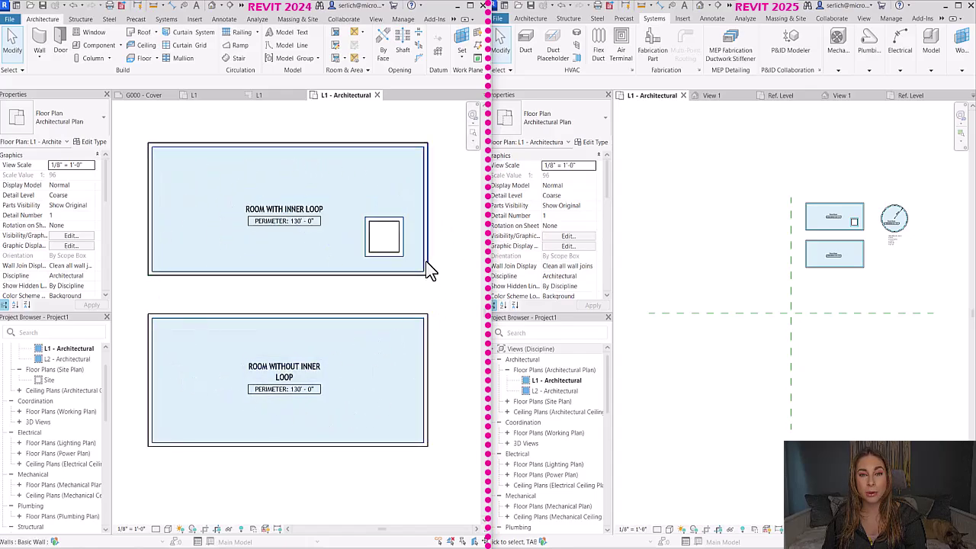
click(385, 221)
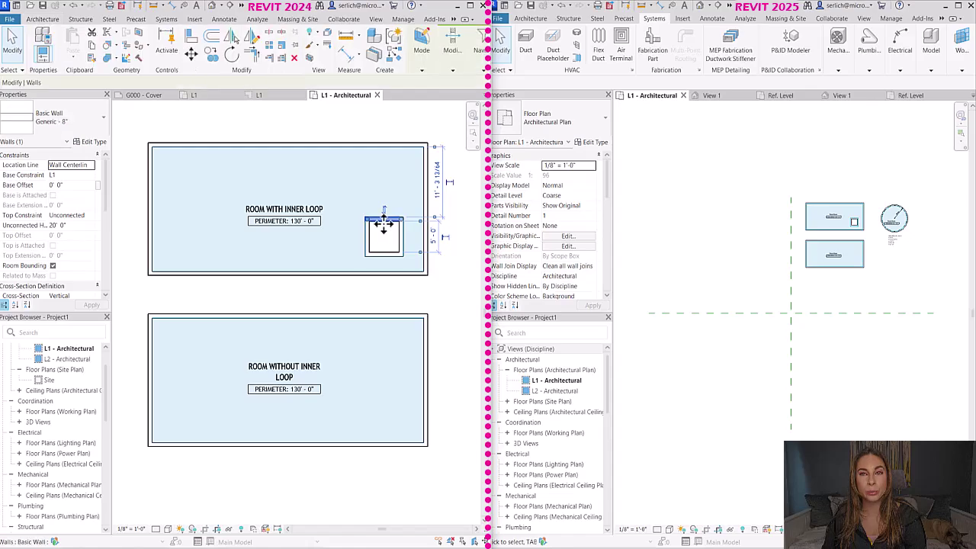
click(454, 234)
middle_drag(454, 234, 243, 255)
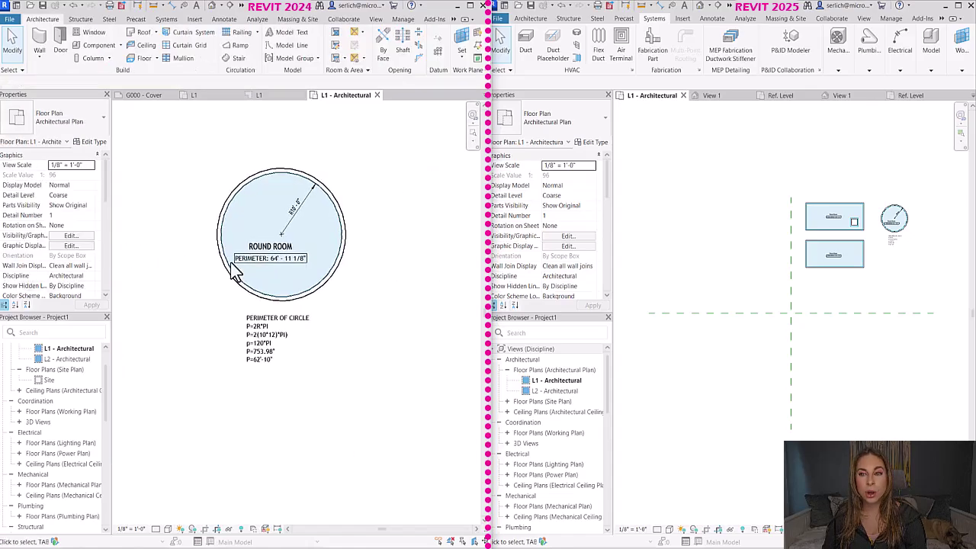
scroll(243, 256, up, 1)
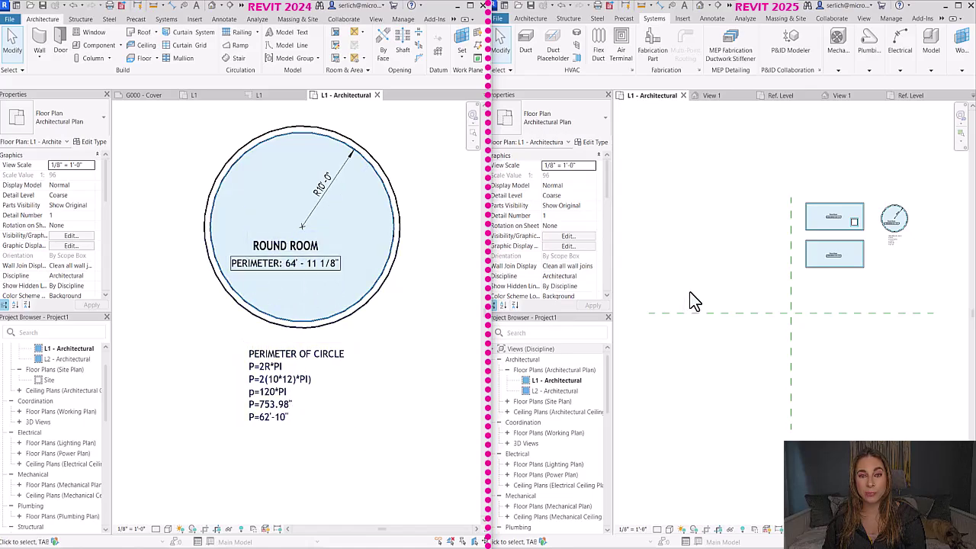
Examine the perimeter tags of the two rectangular rooms in the Revit 2025 L1 - Architectural plan.
scroll(844, 230, up, 3)
middle_drag(867, 301, 747, 269)
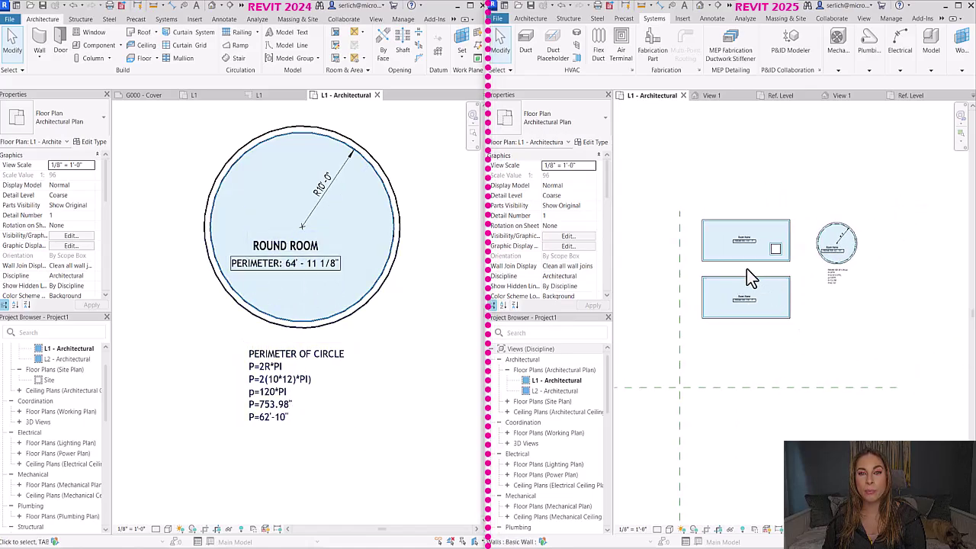
scroll(735, 260, up, 5)
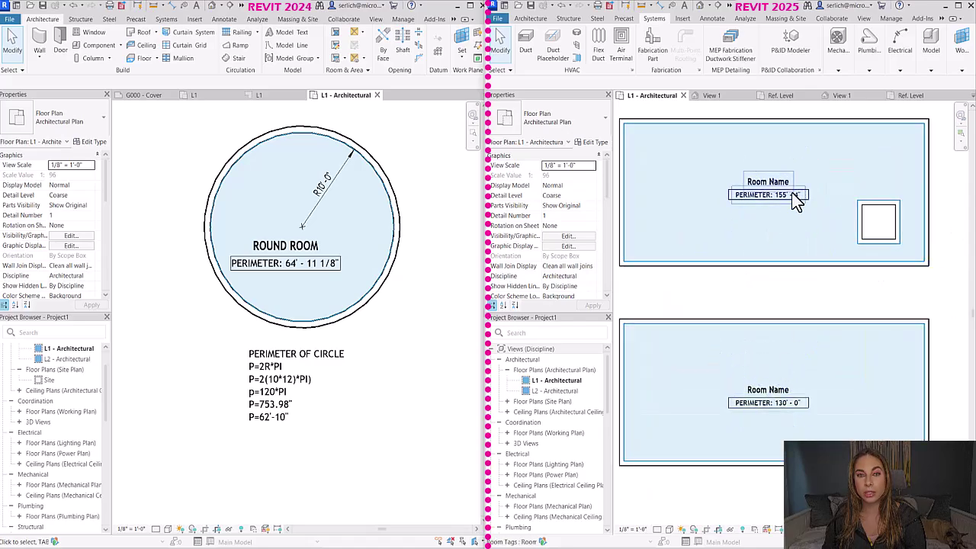
In Revit 2025, extend the upper room's inner wall loop to 9' 6" long and examine the round room's perimeter tag.
click(891, 213)
key(Escape)
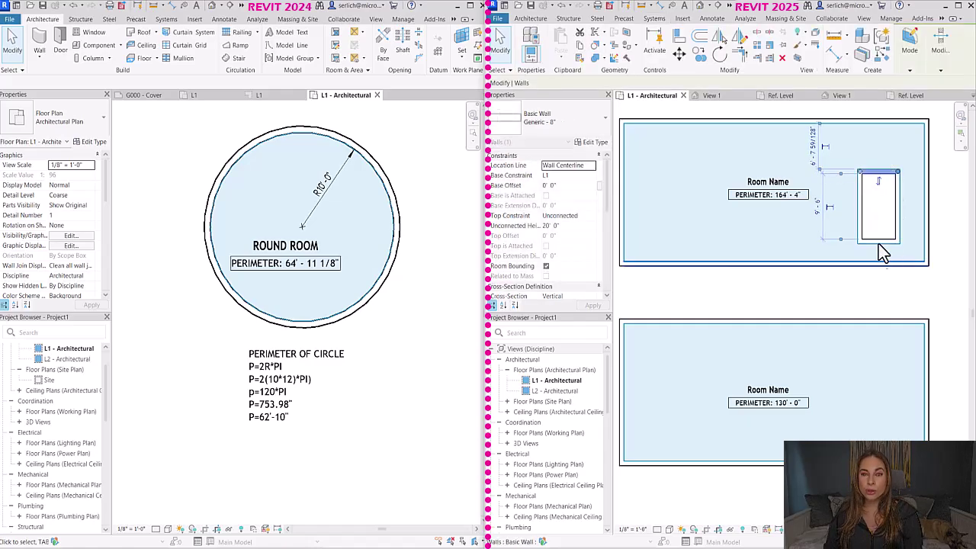
middle_drag(859, 307, 644, 314)
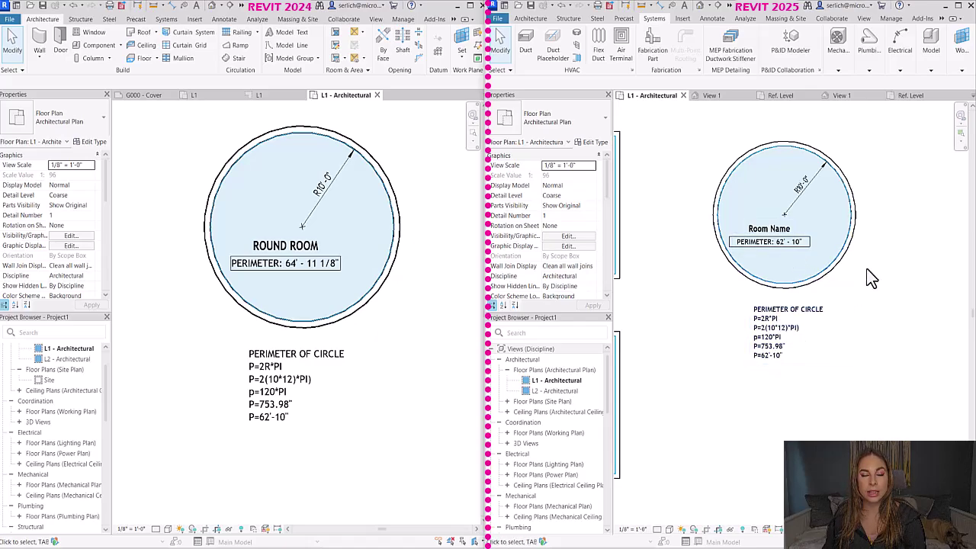
scroll(891, 256, down, 5)
In Revit 2024, place three 24 x 24 Face 12 x 12 Connection Exhaust Grill air terminals in a row about 26' below the lower rectangular room.
scroll(365, 319, down, 5)
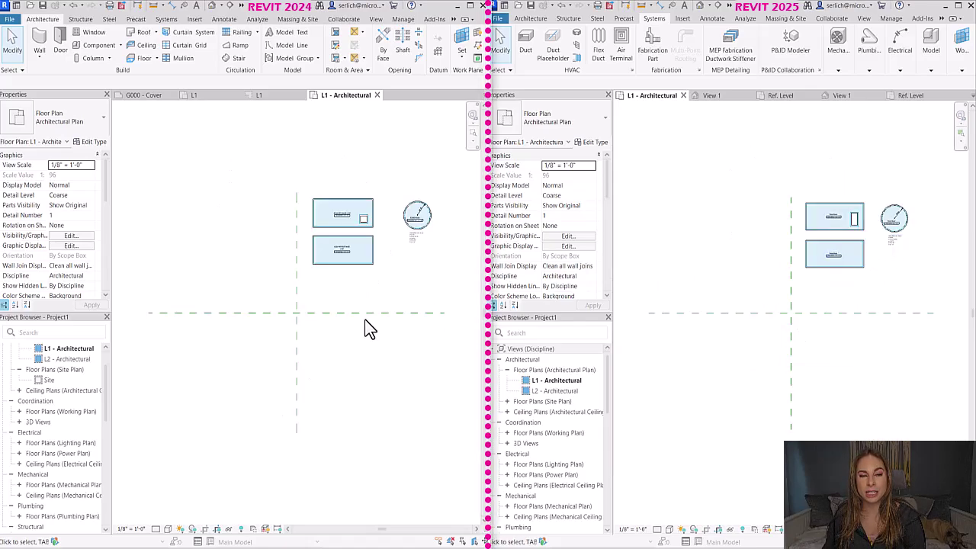
click(166, 19)
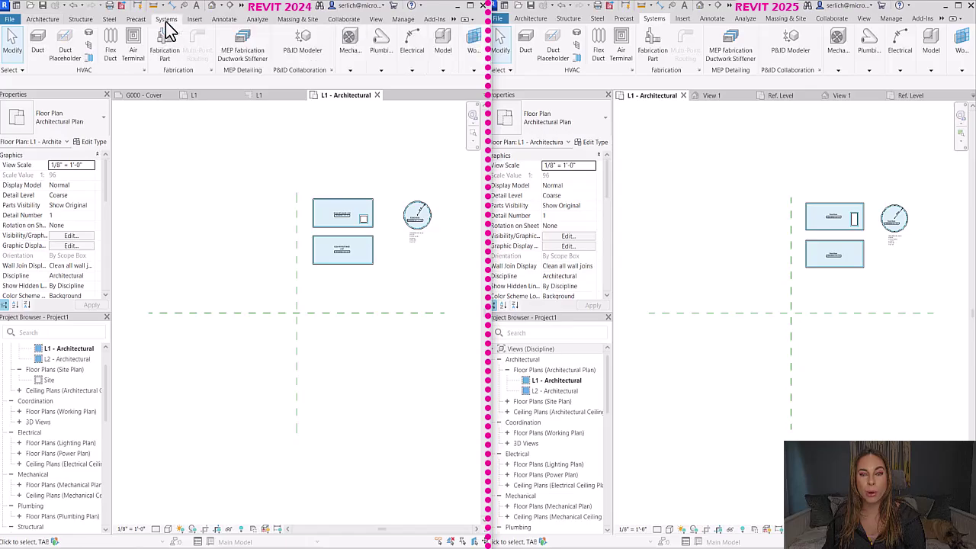
click(133, 44)
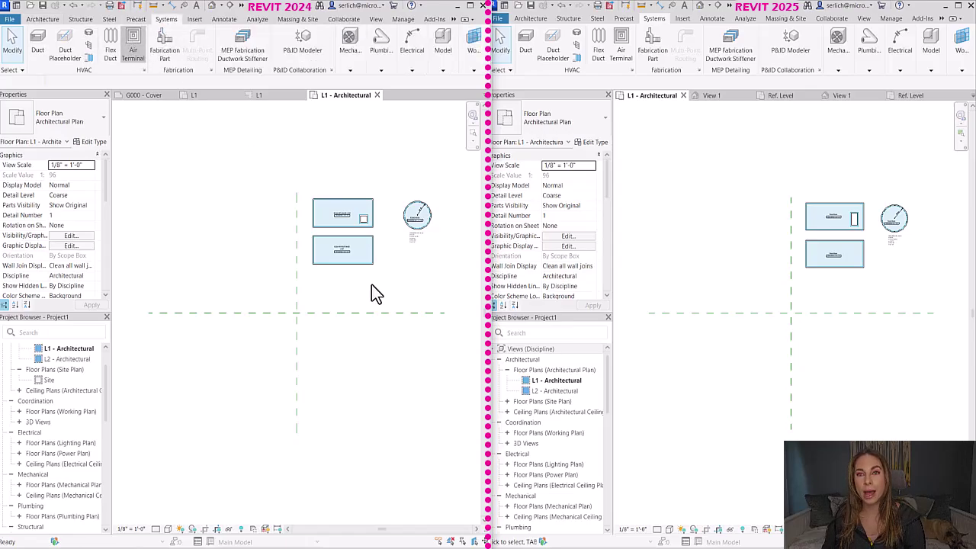
scroll(372, 291, up, 5)
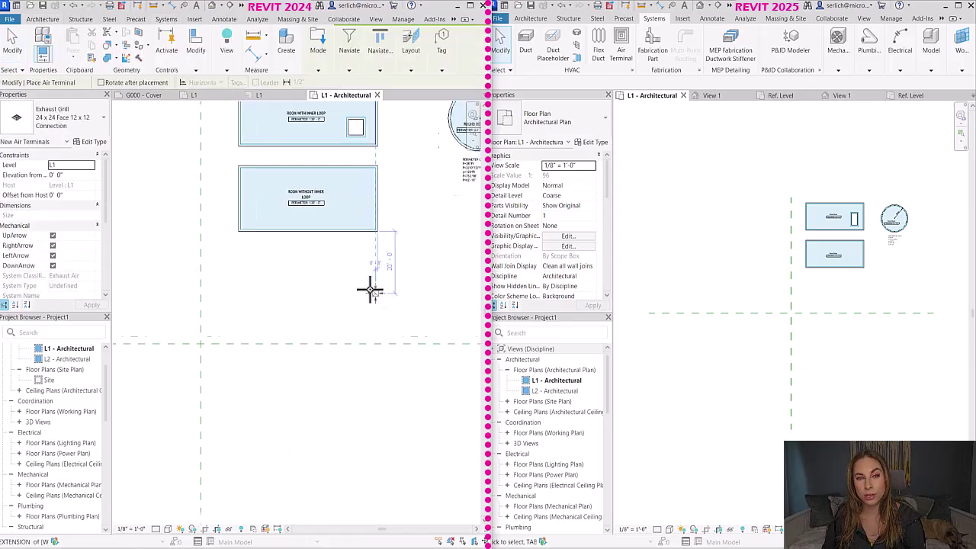
scroll(257, 318, up, 2)
click(191, 317)
click(268, 316)
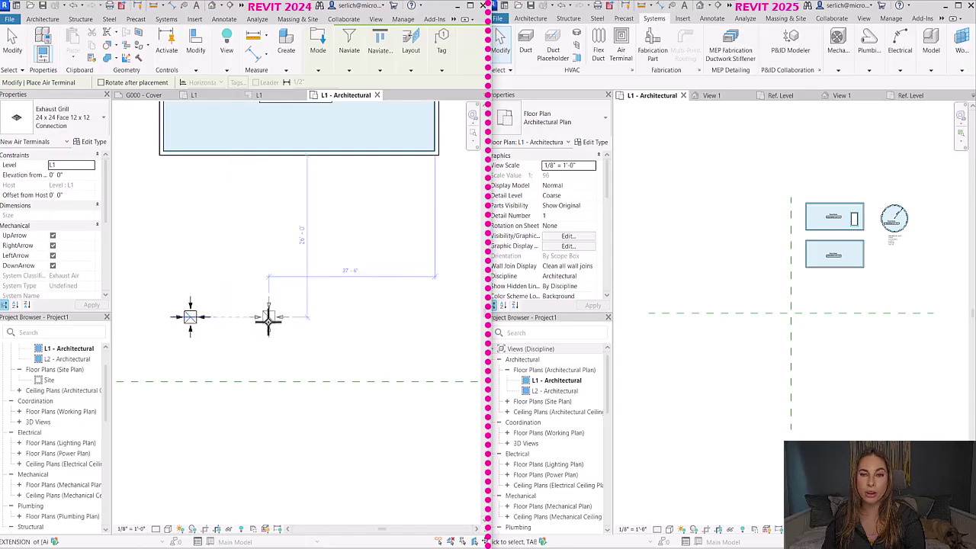
click(381, 316)
key(Escape)
Check the Mark value of each of the three air terminals in Revit 2024.
click(203, 326)
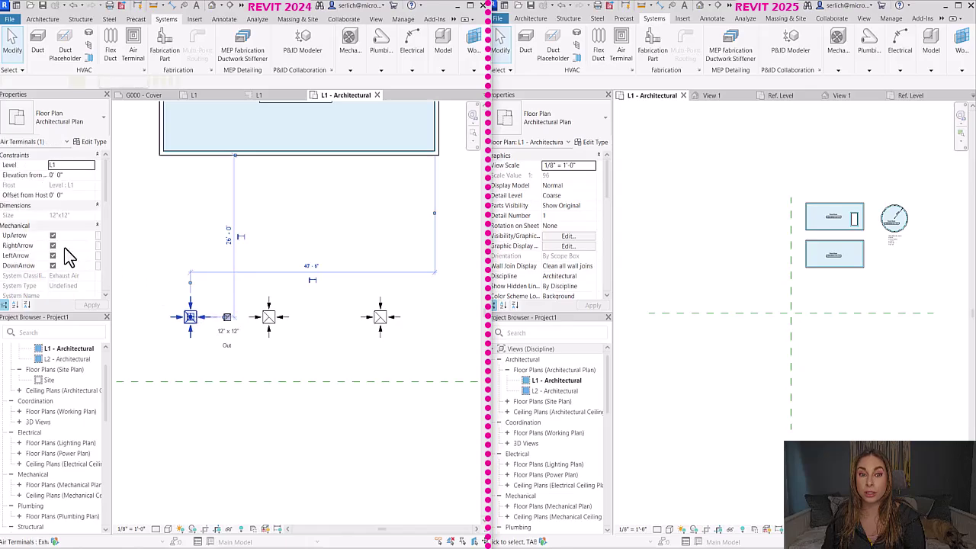
scroll(68, 255, down, 4)
click(269, 317)
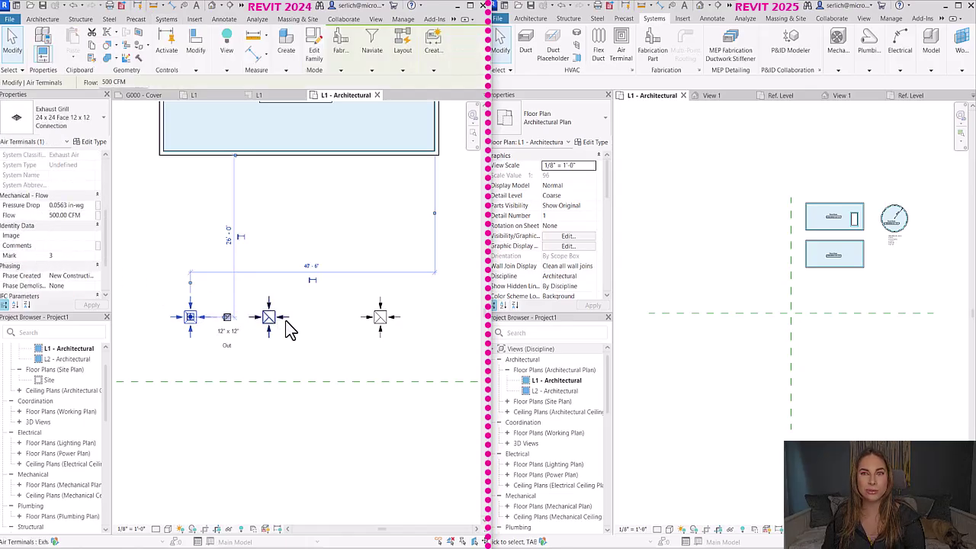
click(377, 320)
click(453, 338)
In Revit 2025, place four 24 x 24 Face 12 x 12 Connection Exhaust Grill air terminals in a row about 26' 6" below the lower room.
scroll(766, 297, down, 2)
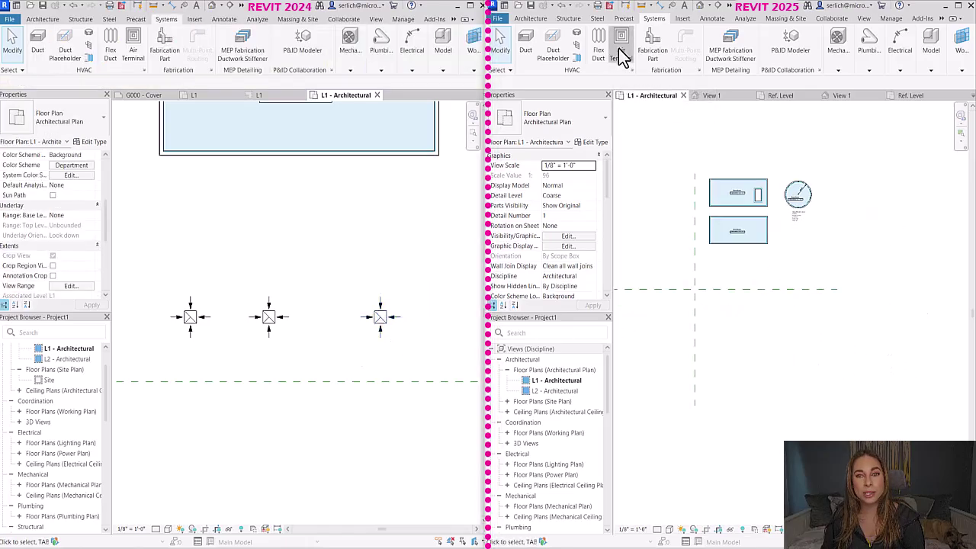
scroll(708, 268, up, 3)
click(708, 271)
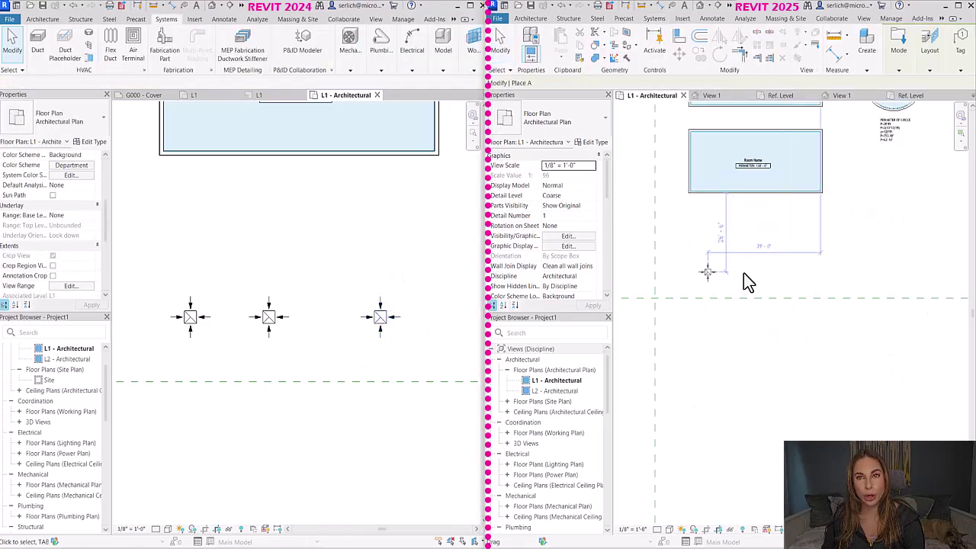
click(745, 272)
click(821, 273)
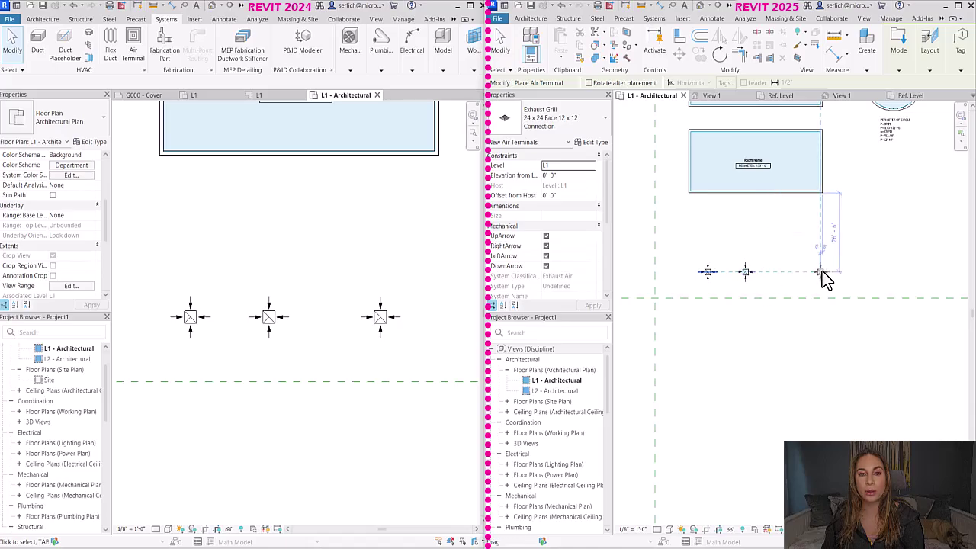
click(890, 272)
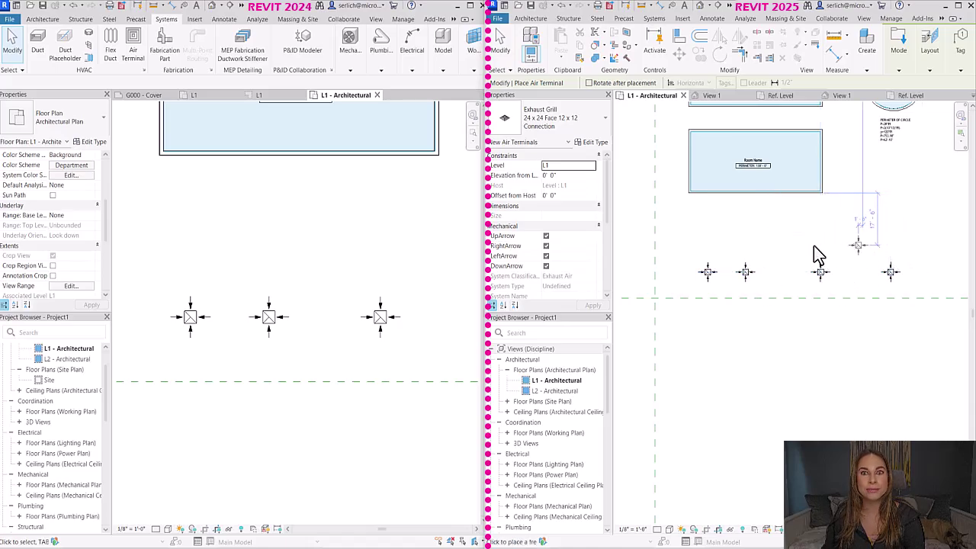
key(Escape)
key(Escape)
Check the Mark values of the four air terminals in Revit 2025.
click(709, 273)
scroll(546, 252, down, 3)
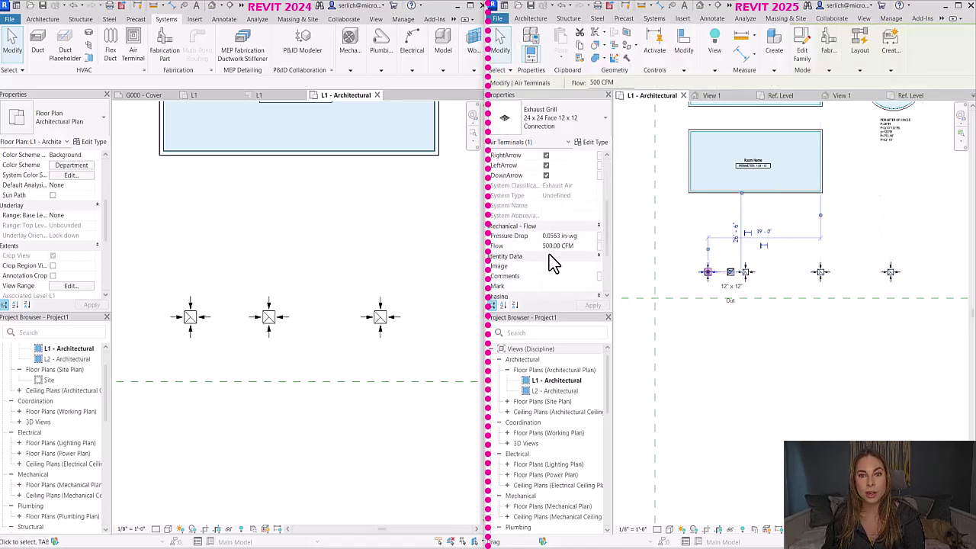
click(737, 274)
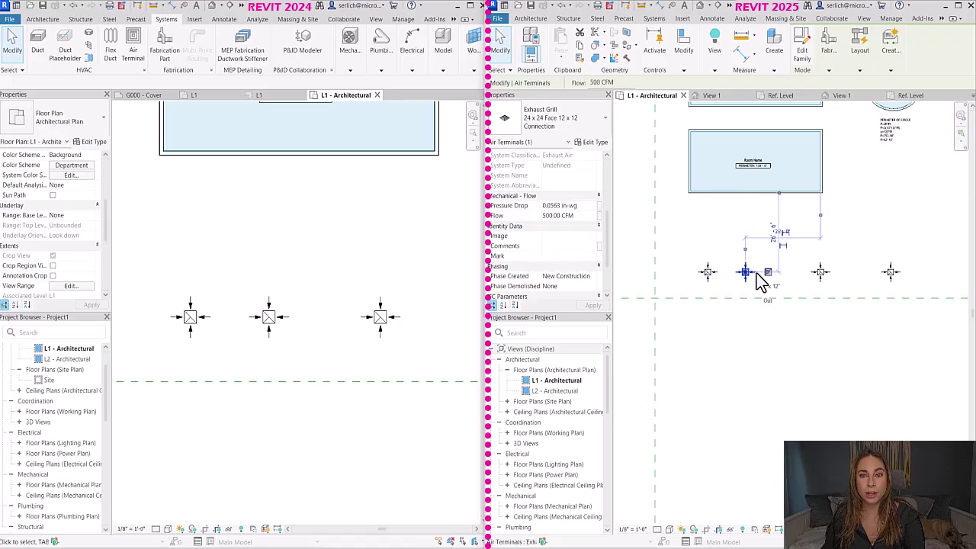
click(820, 279)
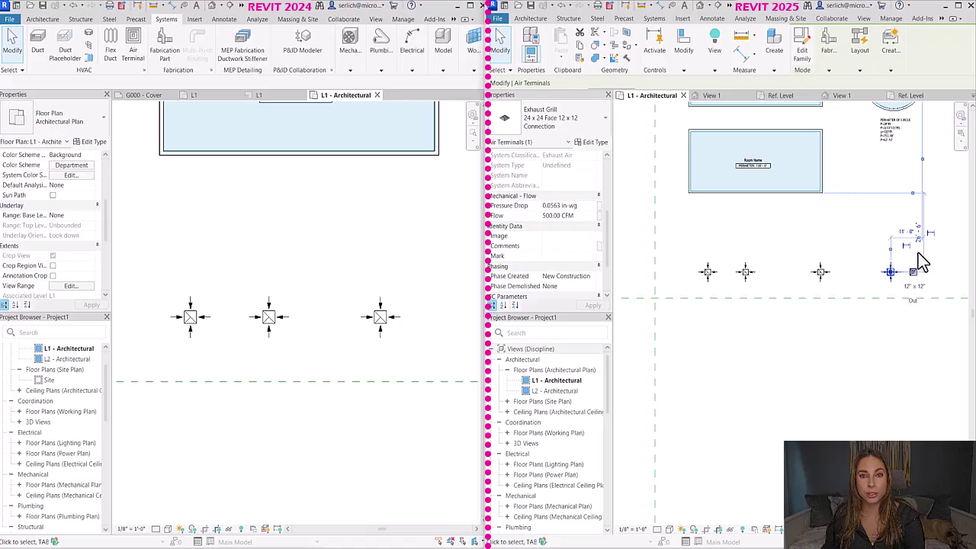
click(963, 261)
scroll(778, 229, down, 3)
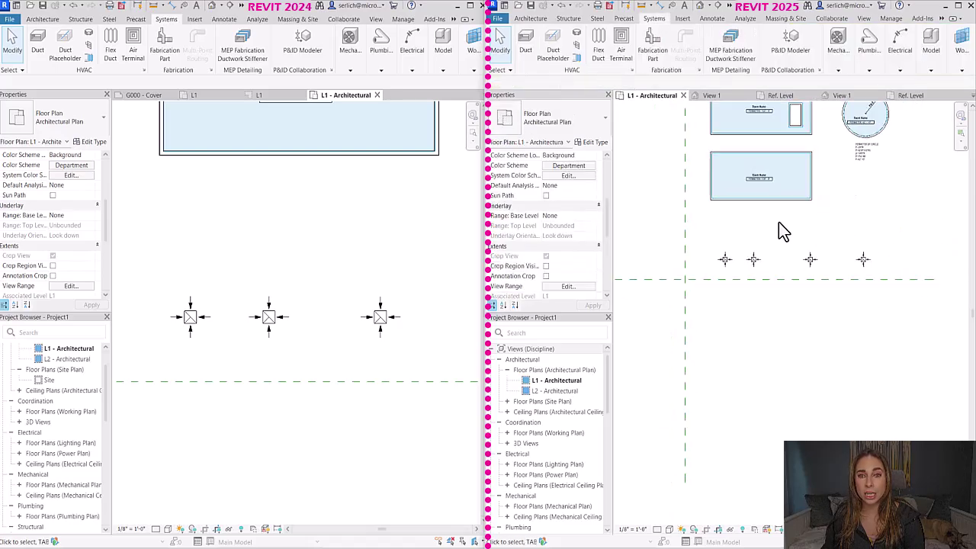
middle_drag(780, 224, 831, 355)
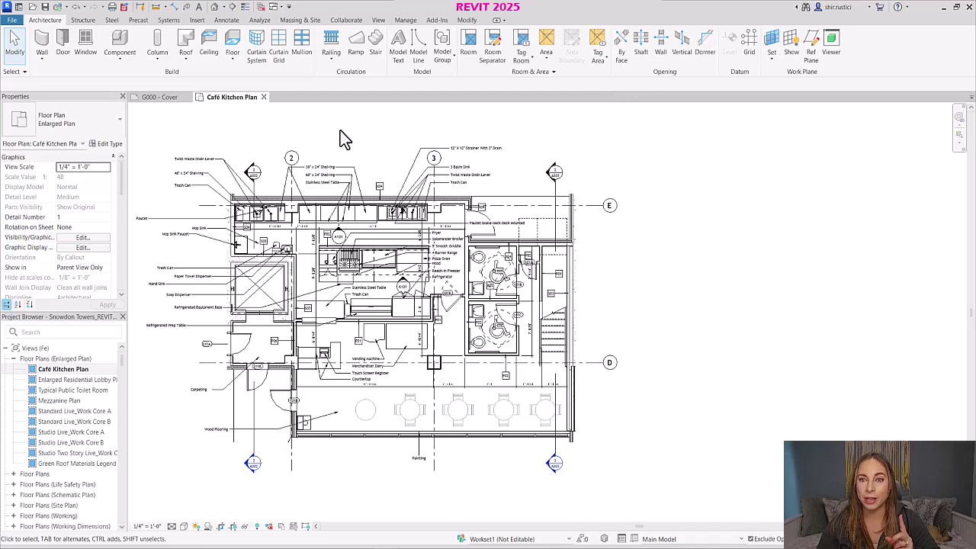
In the Café Kitchen Plan, align the Refrigerated Prep Table, Refrigerated Equipment Base, Soap Dispenser and Hand Sink tags to their left edges.
middle_drag(359, 143, 394, 148)
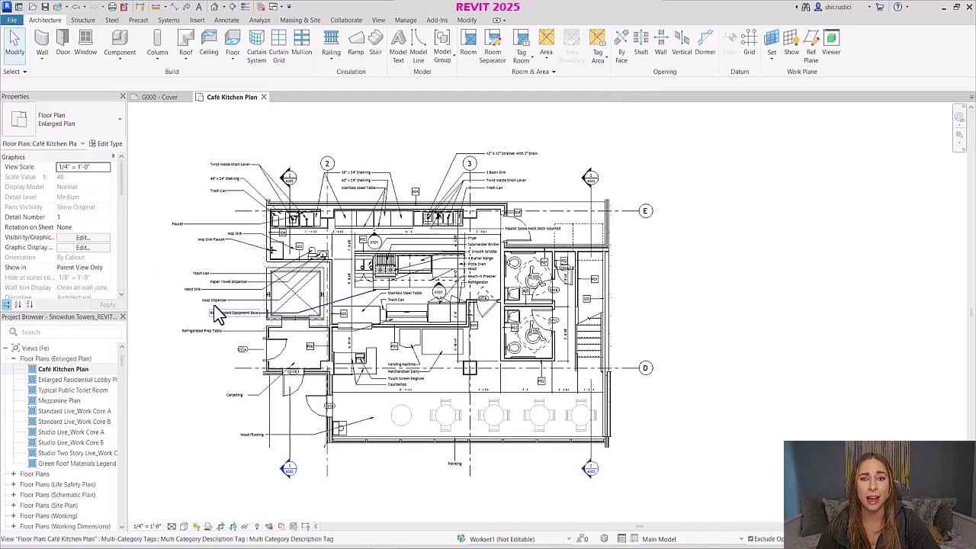
scroll(214, 293, up, 2)
click(212, 350)
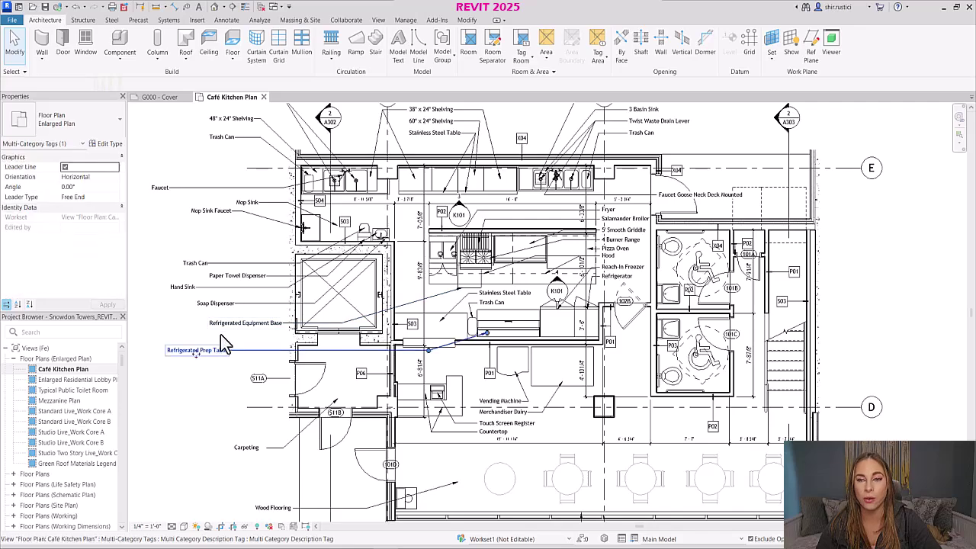
ctrl+click(223, 304)
ctrl+click(183, 287)
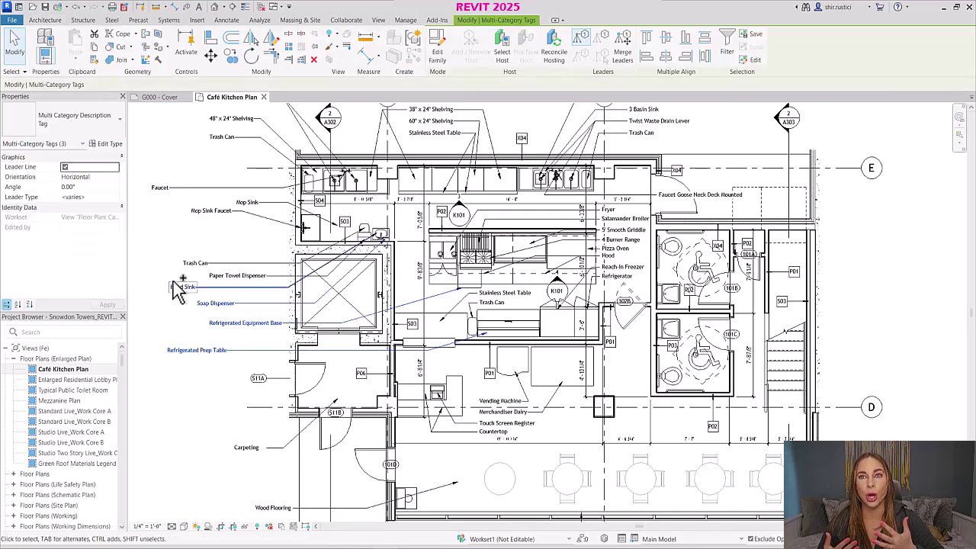
ctrl+click(244, 322)
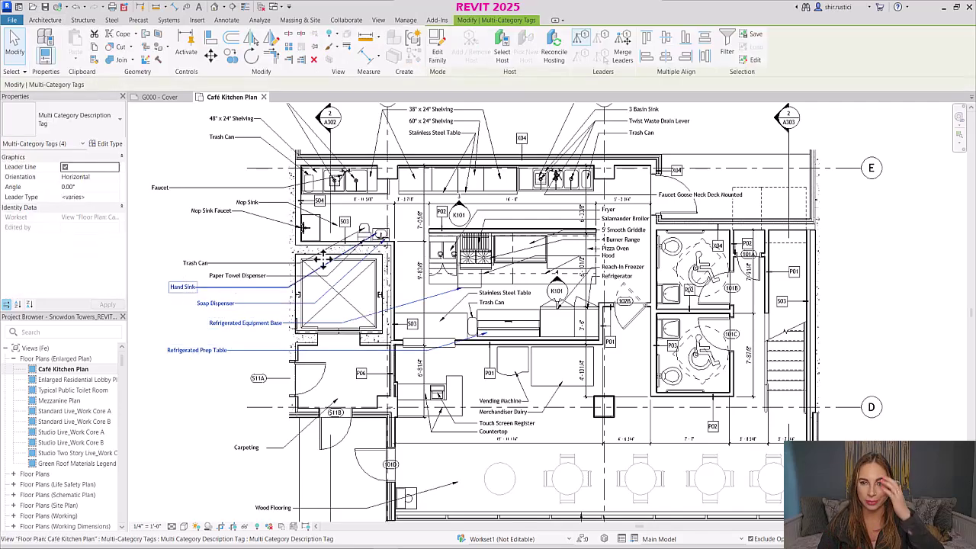
click(654, 58)
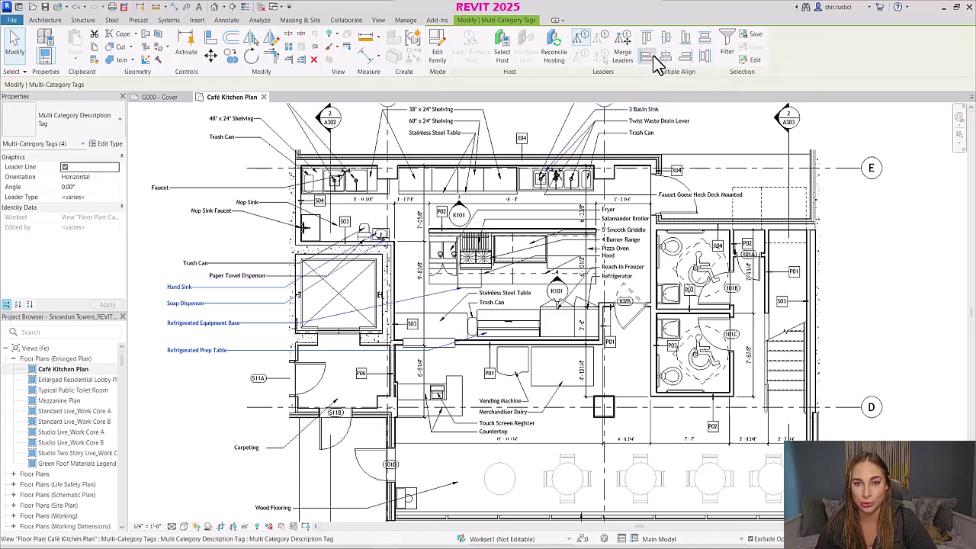
Select the Mop Sink, Mop Sink Faucet, S11A door and Carpeting tags, review their categories in the Filter, and left-align them.
click(211, 210)
ctrl+click(259, 378)
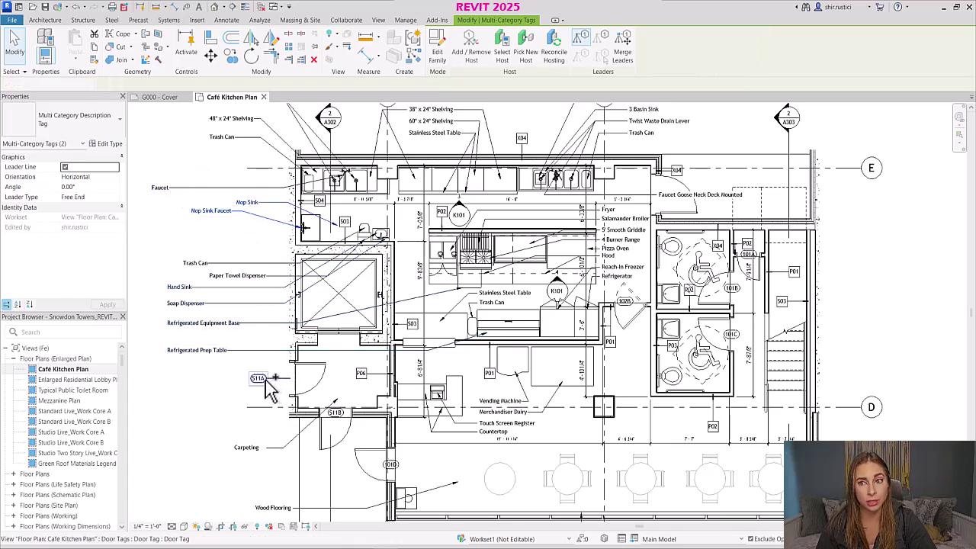
ctrl+click(247, 447)
ctrl+click(335, 412)
click(705, 53)
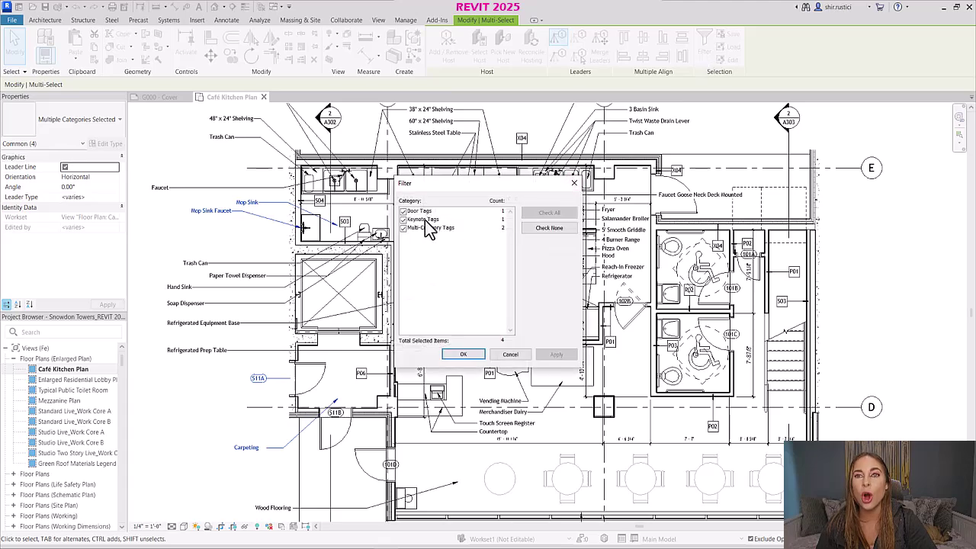
click(463, 354)
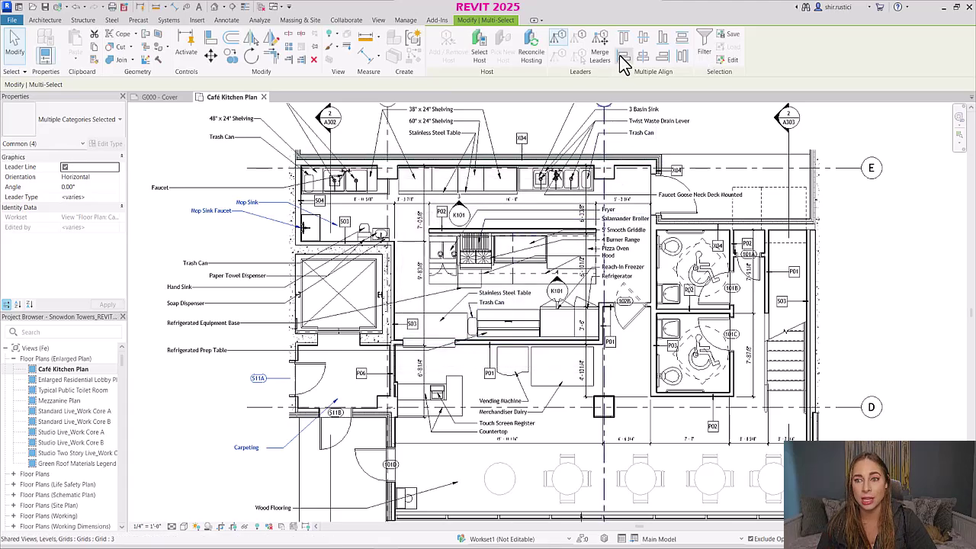
click(622, 56)
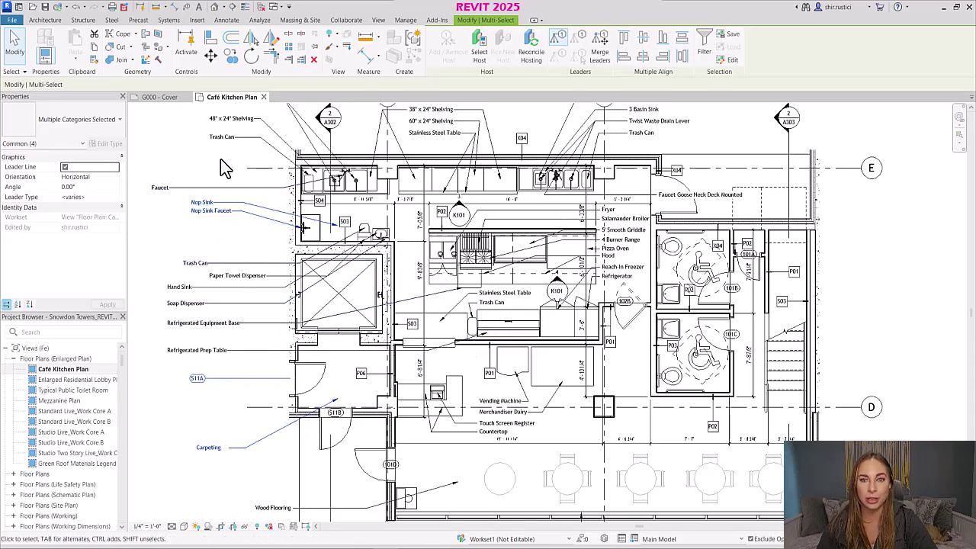
Align all the tags beside the plan from Faucet down to Carpeting to their right edges.
click(205, 448)
drag(219, 396, 151, 174)
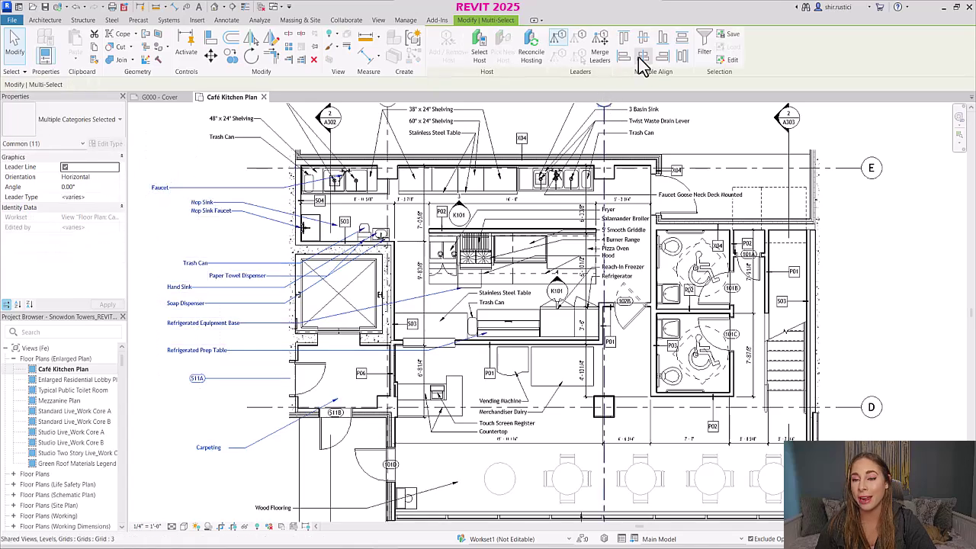
click(662, 60)
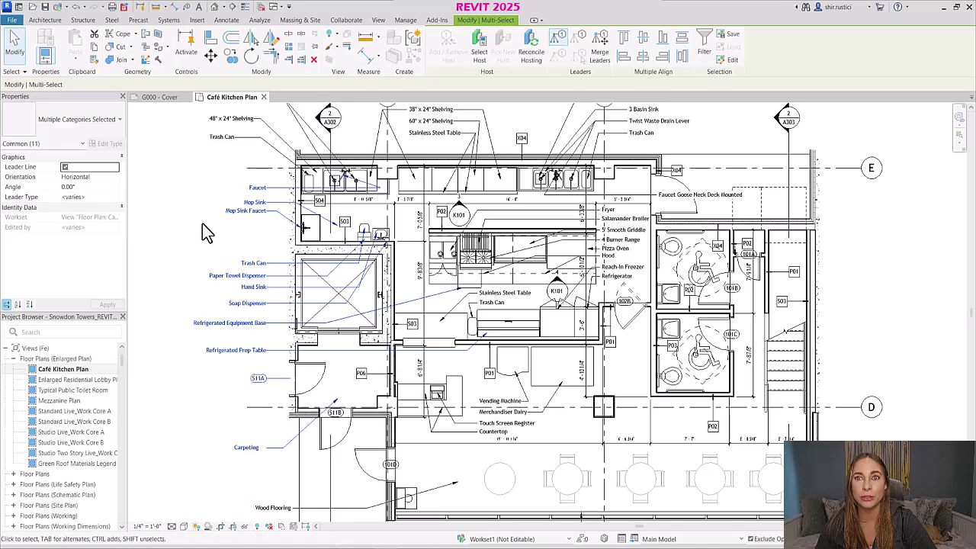
key(Escape)
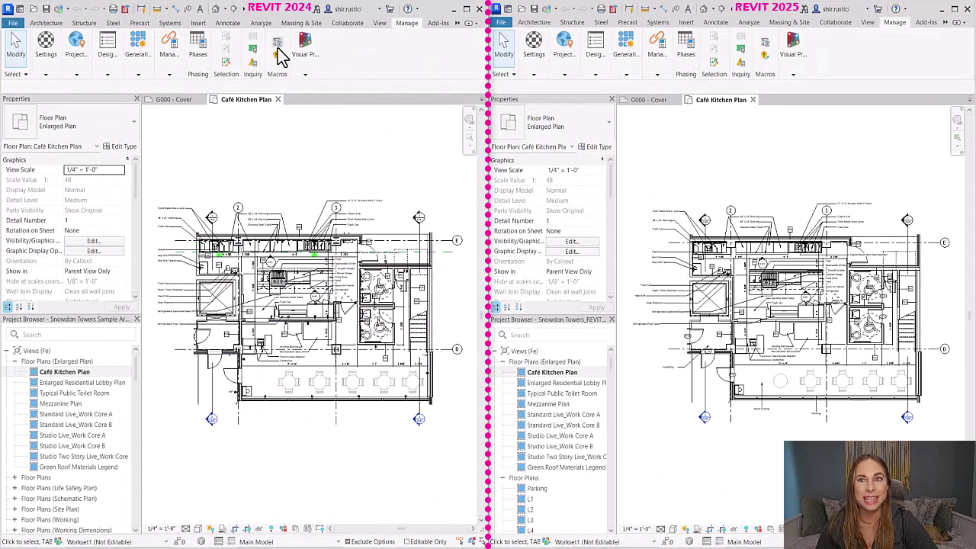
Show the Macro Manager in both Revit 2024 and Revit 2025, and open the Revit 2024 macro MyNewMacro for editing in SharpDevelop.
click(279, 50)
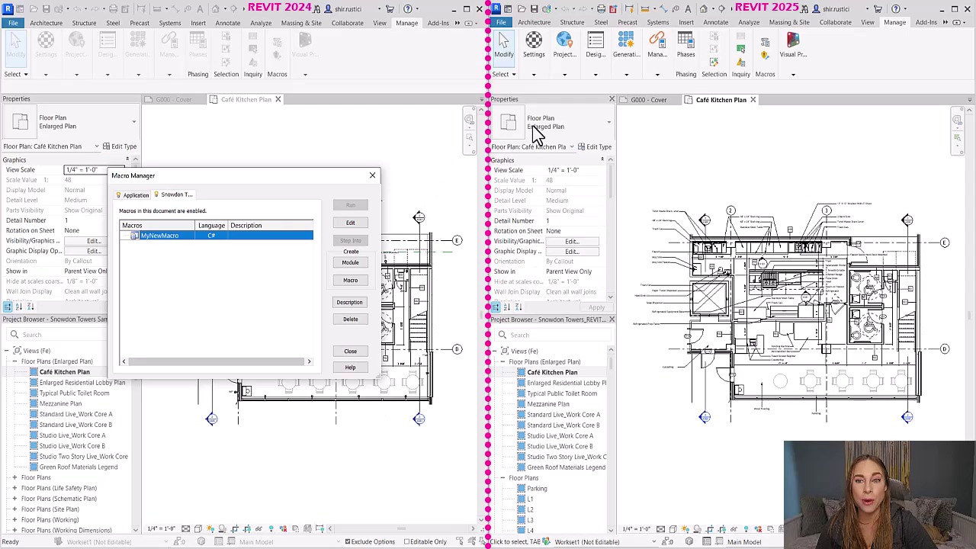
click(765, 47)
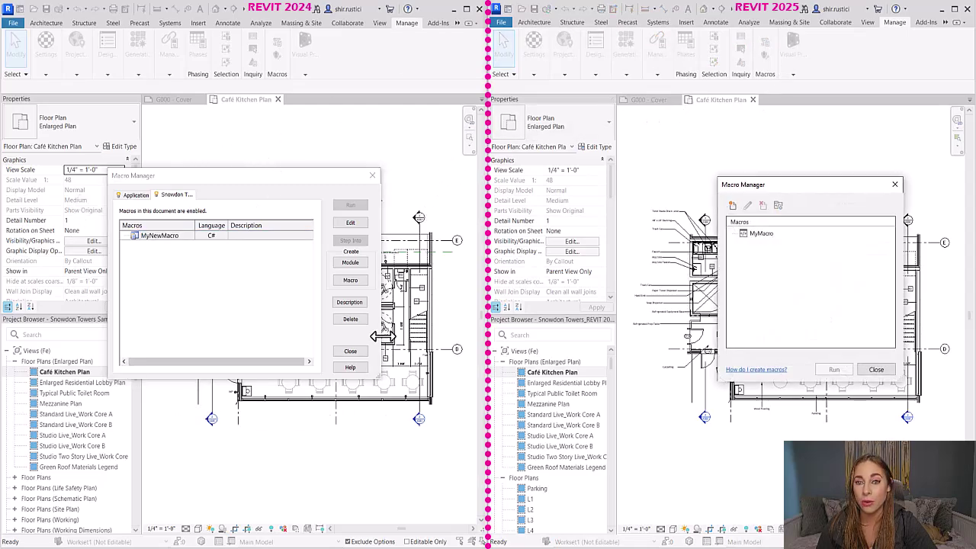
click(350, 223)
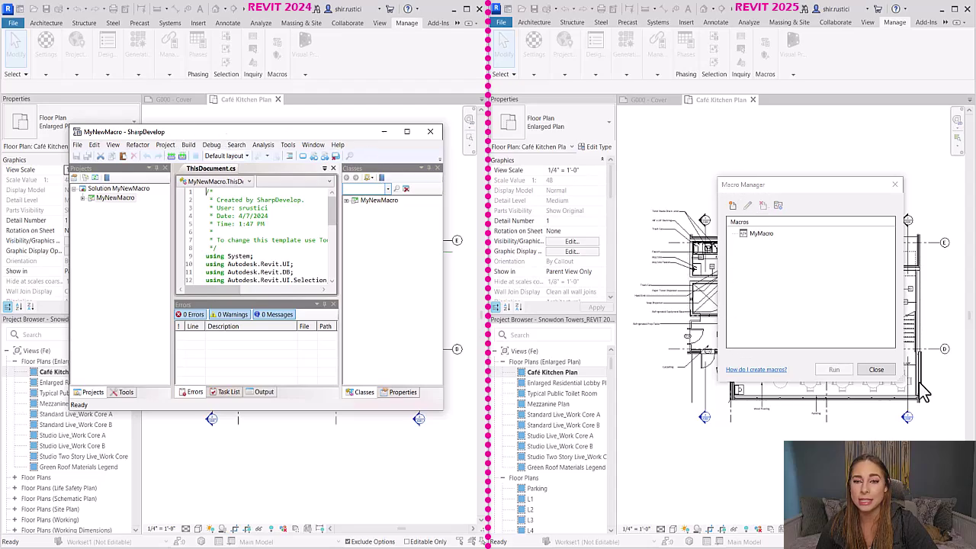
Open the Revit 2025 macro MyMacro for editing in Visual Studio Code, and minimize the code editor.
click(784, 236)
click(742, 205)
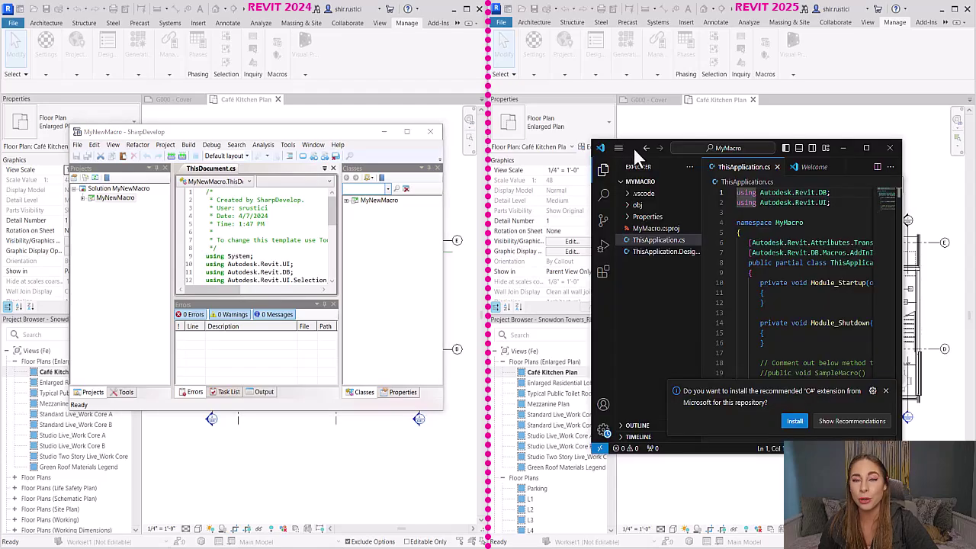
click(843, 148)
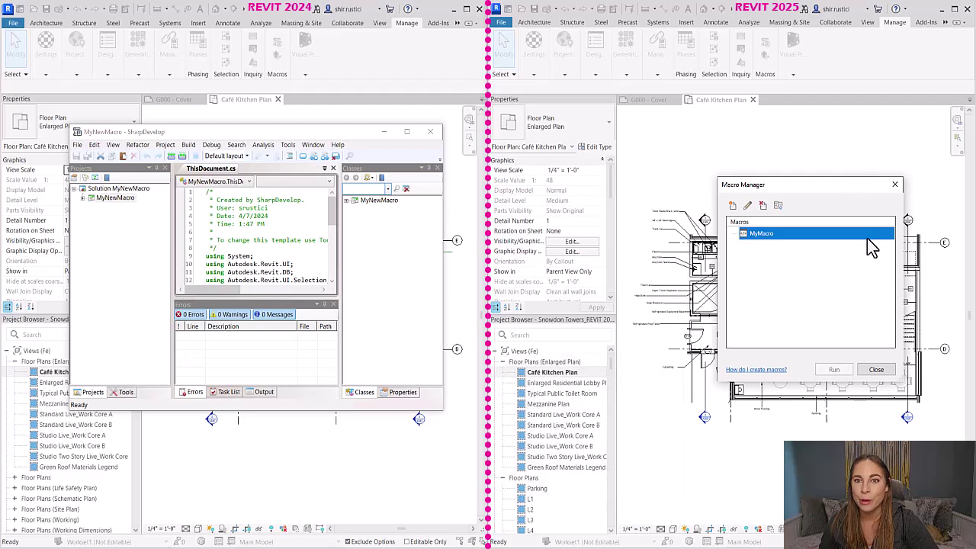
Close the Revit 2025 Macro Manager and show the Macros settings in the program options.
click(877, 370)
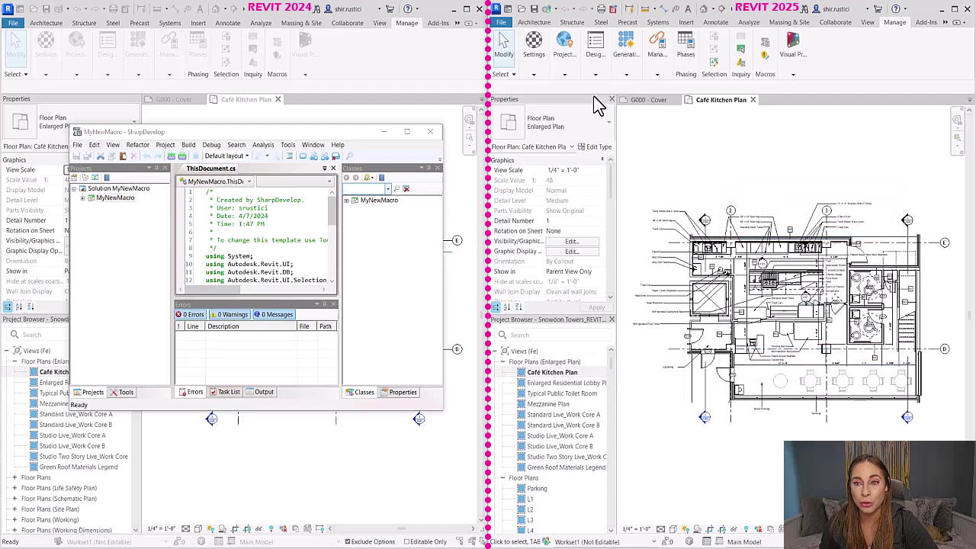
click(500, 23)
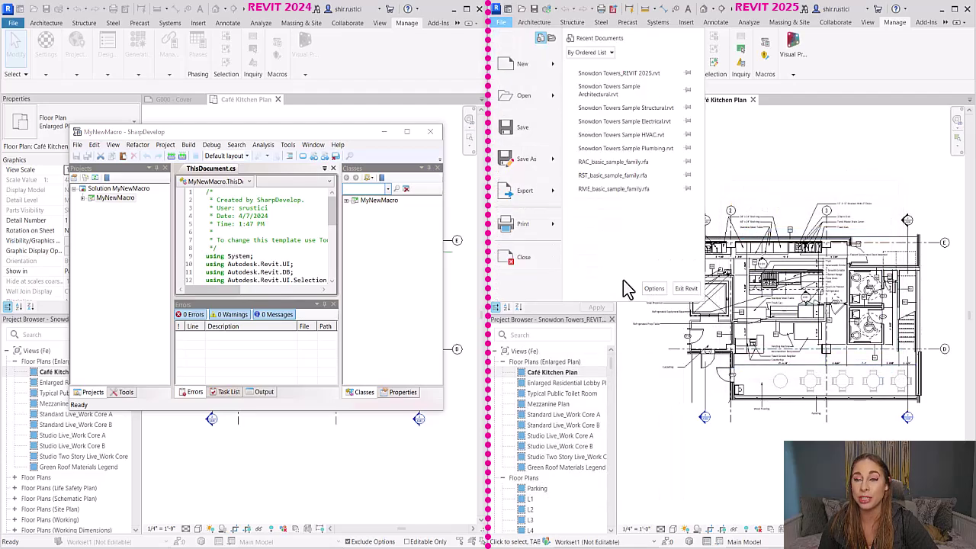
click(653, 289)
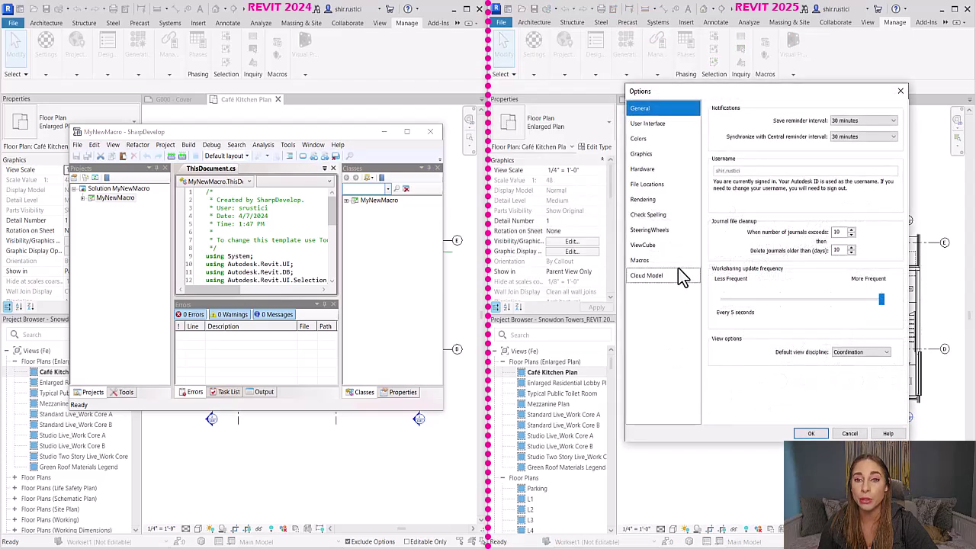
click(640, 260)
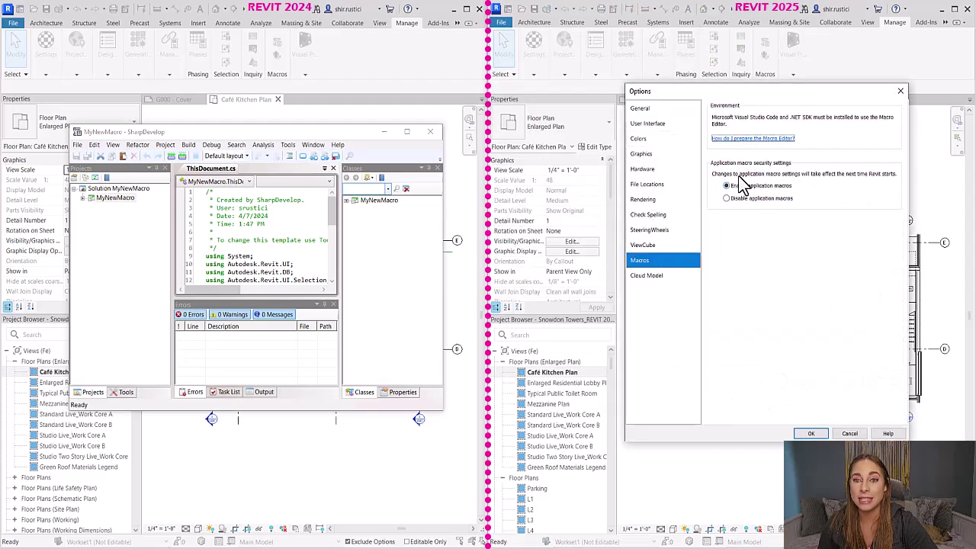
Read the About Macro Manager help page on preparing the Macro Editor, then leave the Revit 2025 options without changes.
click(752, 140)
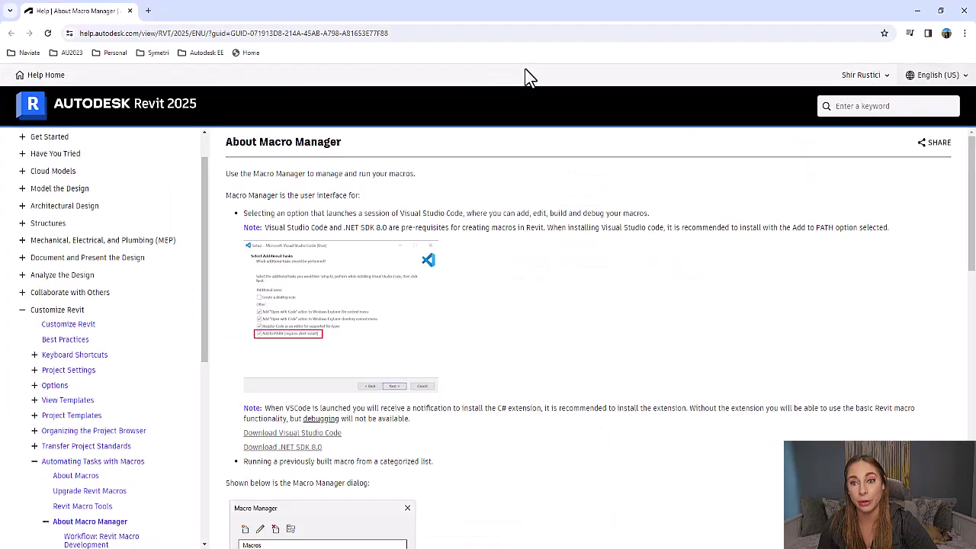
scroll(458, 252, down, 1)
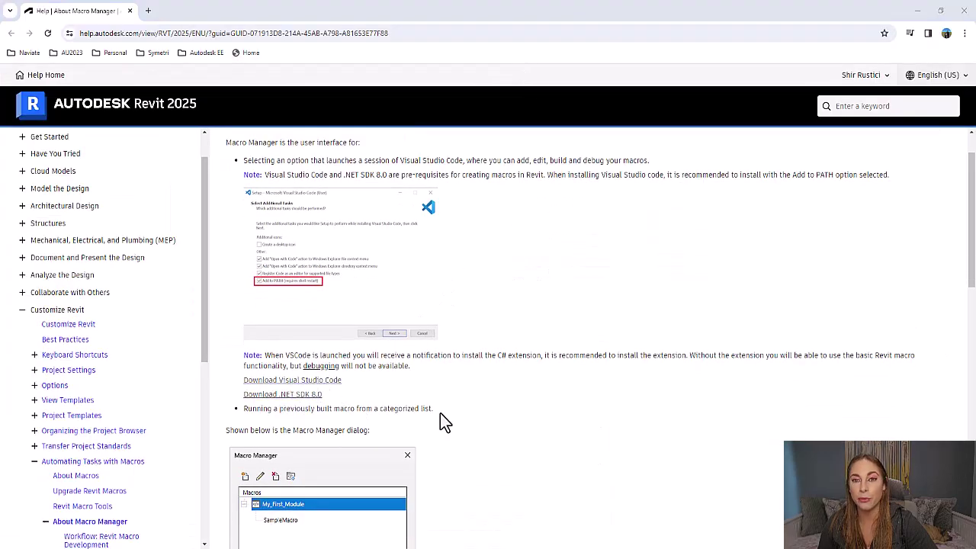
scroll(442, 420, down, 2)
scroll(441, 416, down, 5)
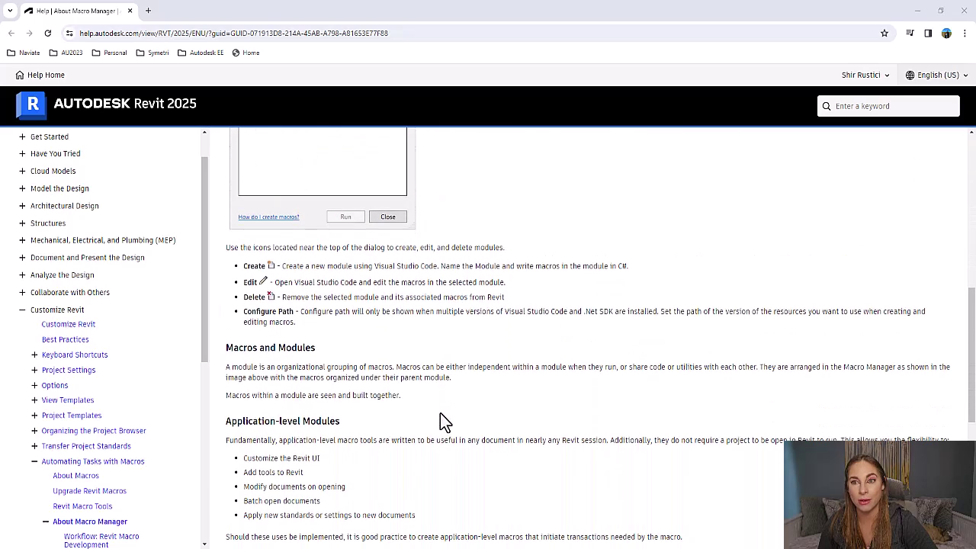
scroll(444, 421, down, 1)
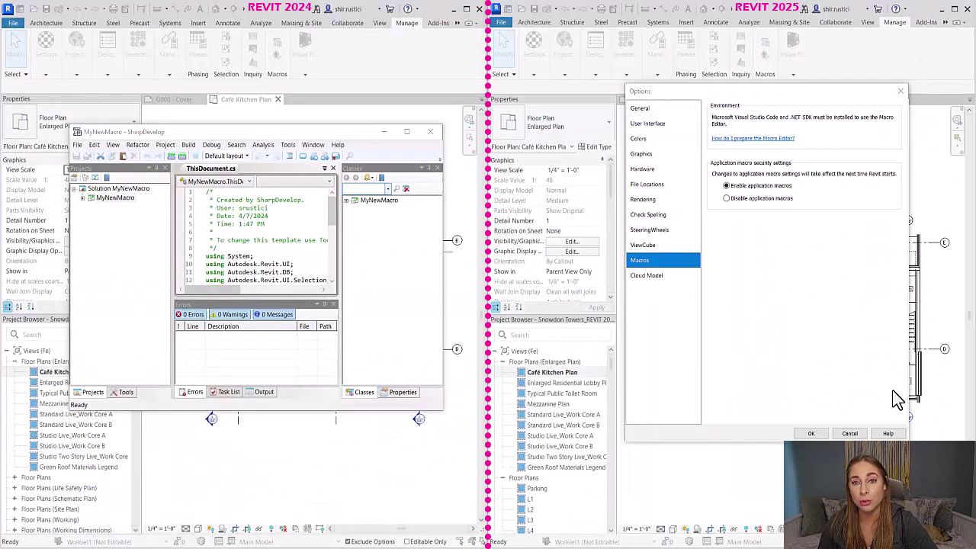
click(849, 433)
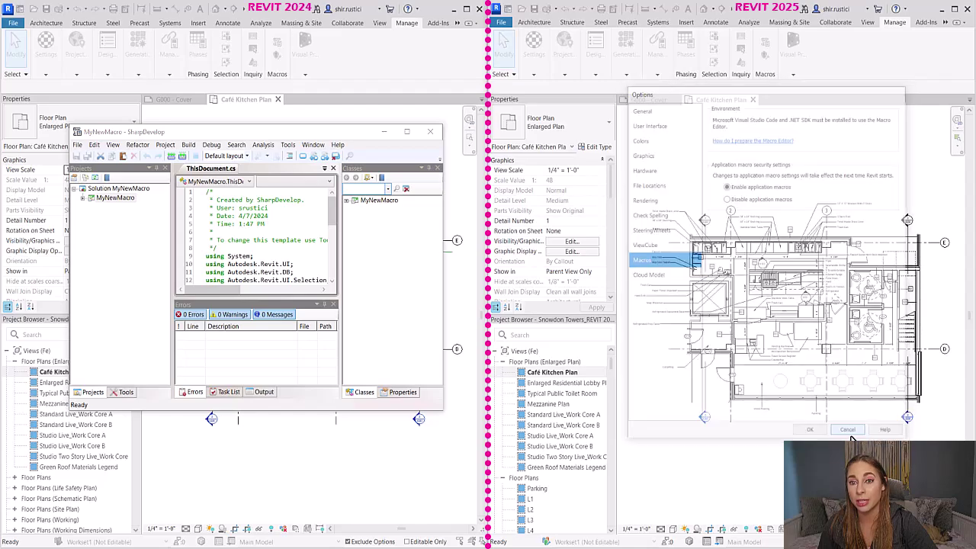
Reopen the Revit 2025 Macro Manager, view the dialog for creating a new module, cancel it, and select MyMacro.
click(781, 57)
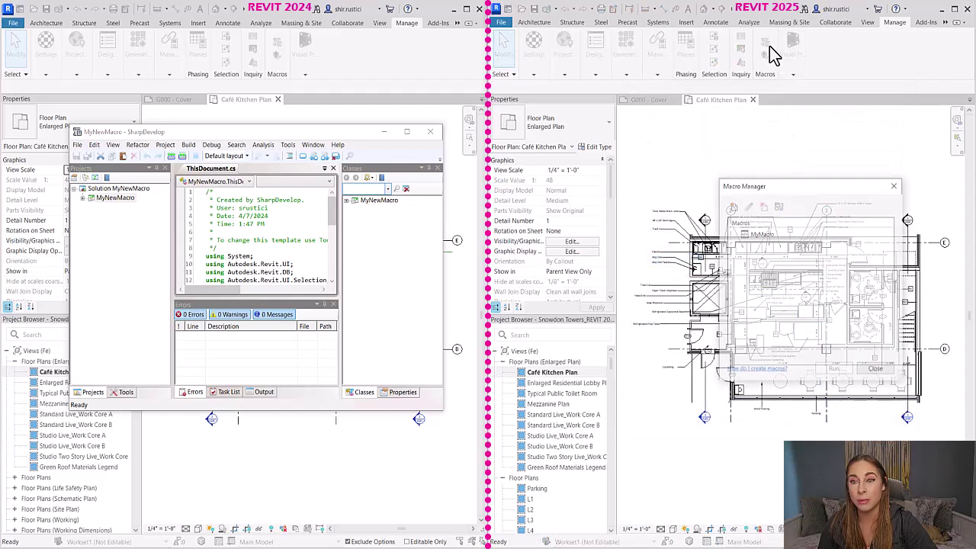
click(731, 205)
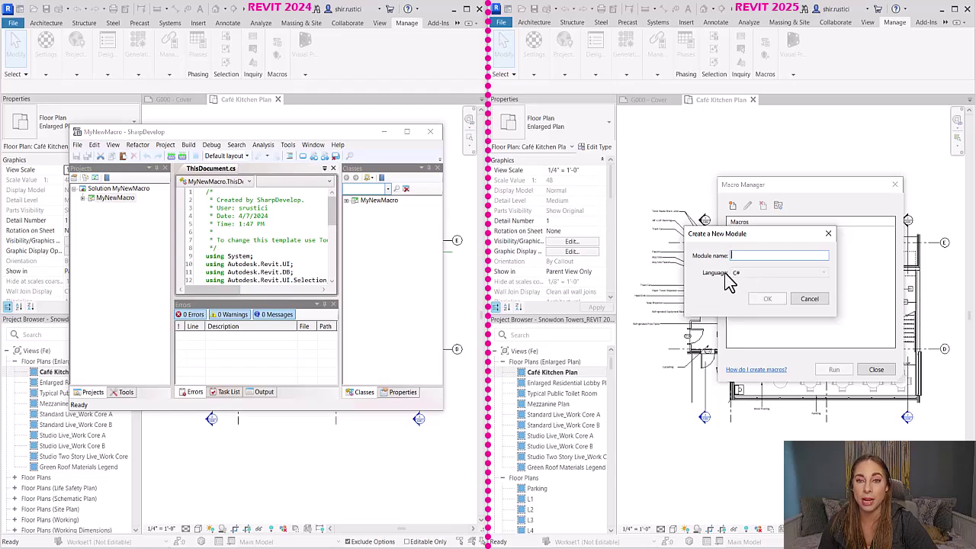
click(813, 299)
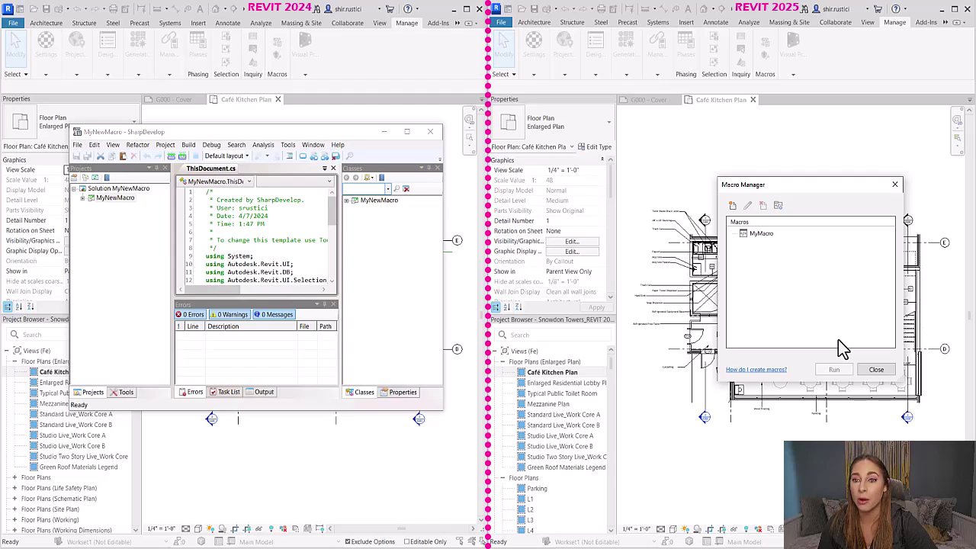
click(798, 237)
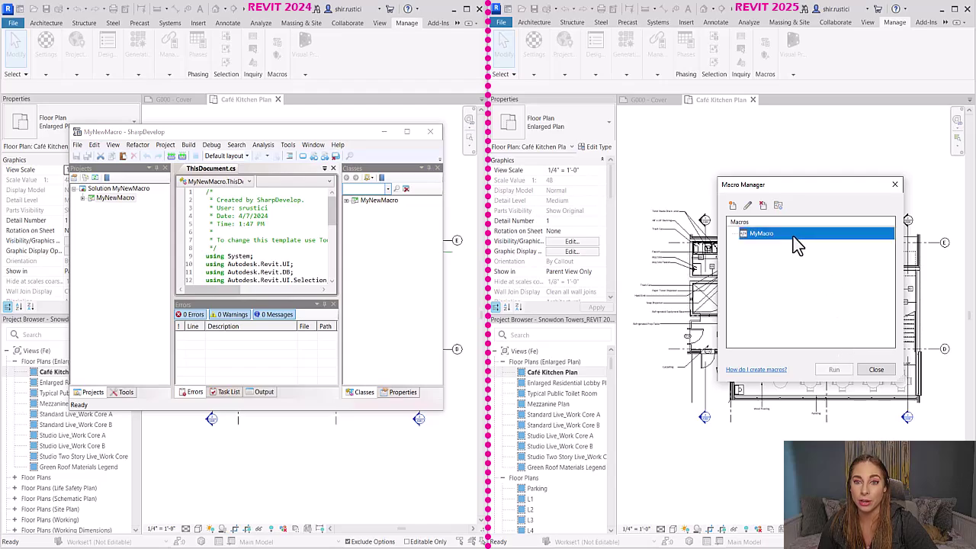
Close SharpDevelop and the Macro Managers in both Revit 2024 and Revit 2025.
click(431, 134)
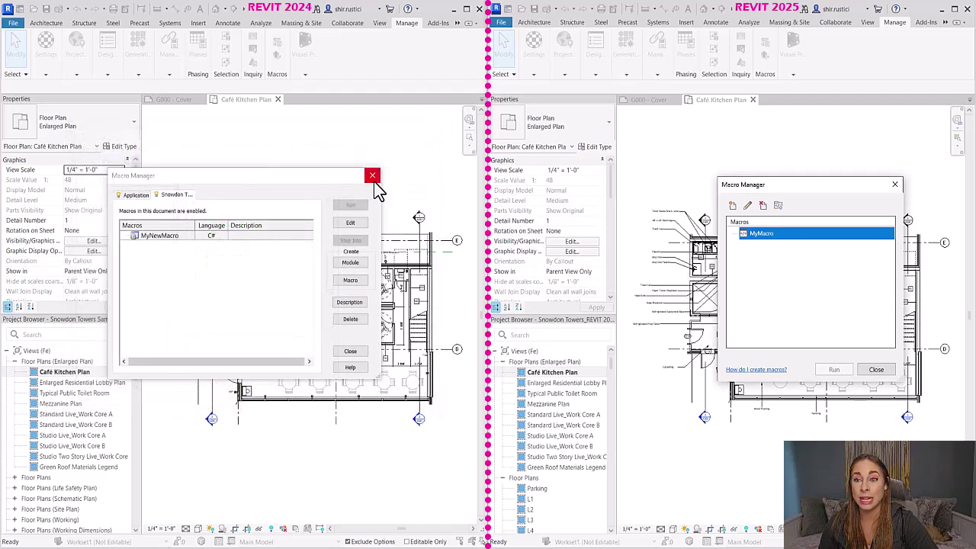
click(373, 178)
click(894, 186)
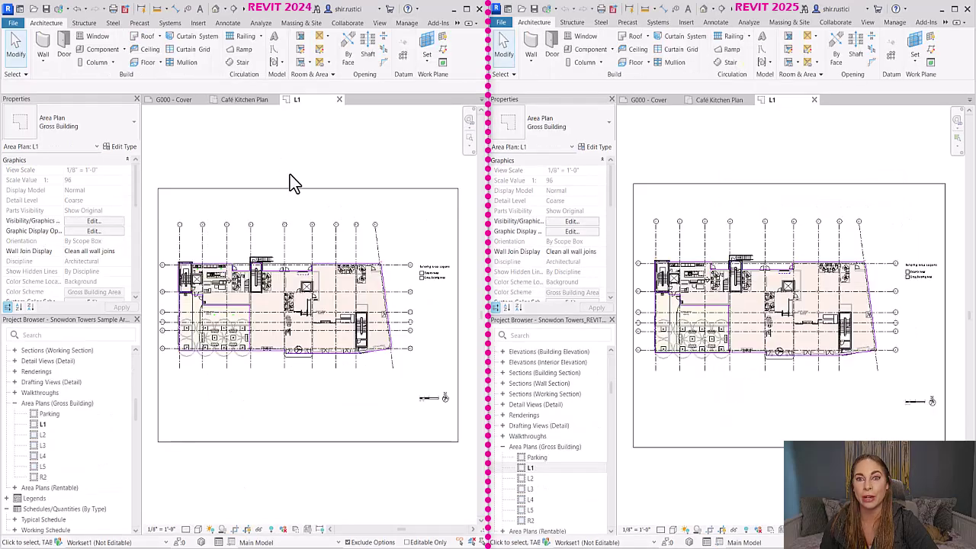
Start the Area Boundary tool on the L1 area plan in both Revit versions and show the Revit 2025 area boundary options.
click(319, 52)
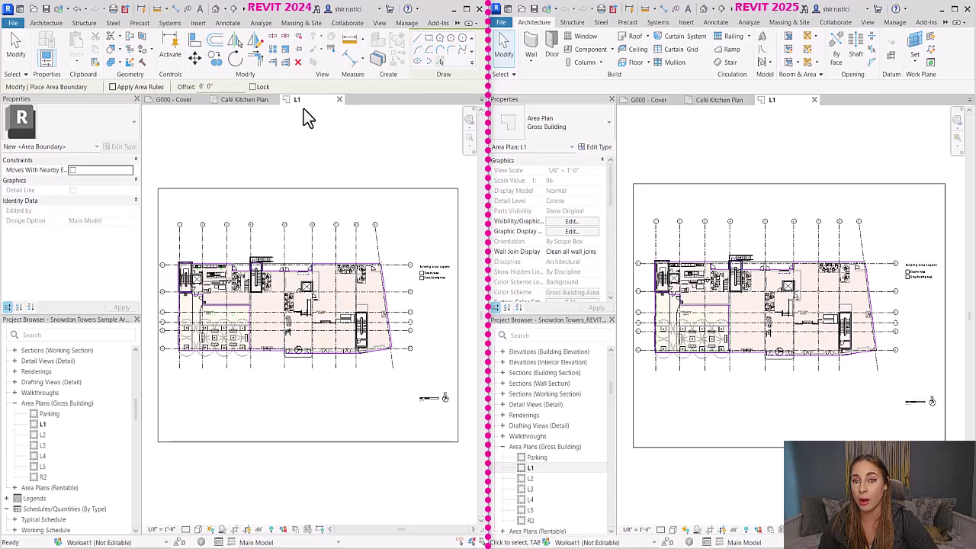
click(808, 50)
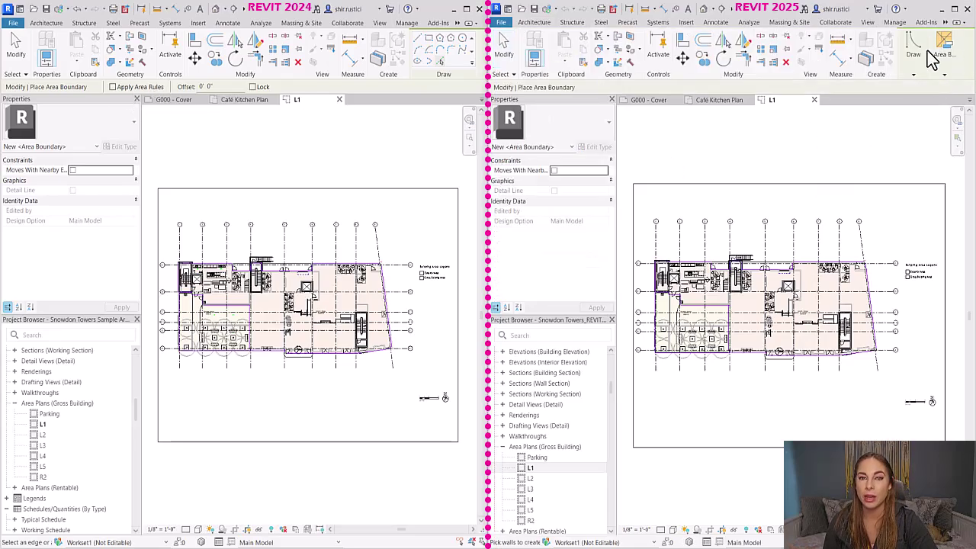
click(945, 74)
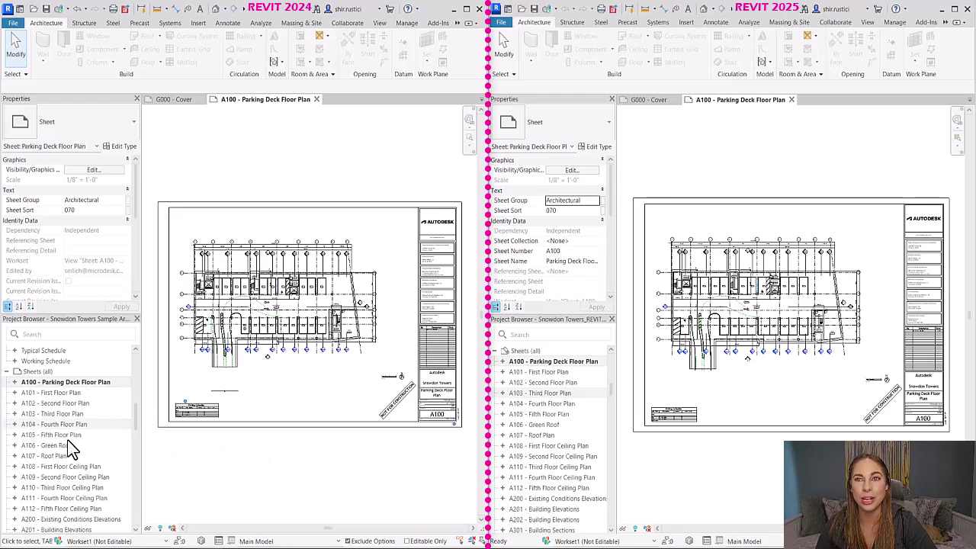
Maximize Revit 2025 and create a new sheet collection named Design Documents under Sheets (all).
click(573, 365)
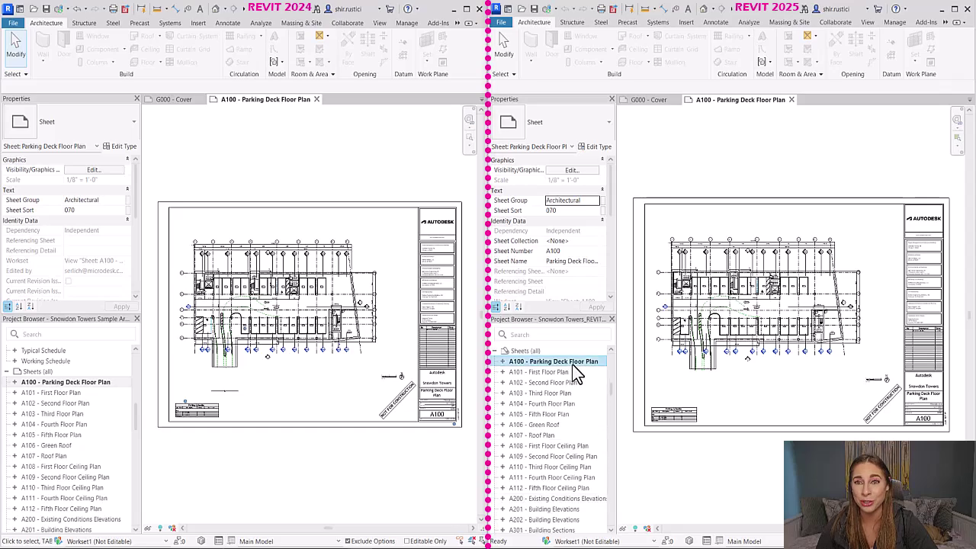
double_click(778, 13)
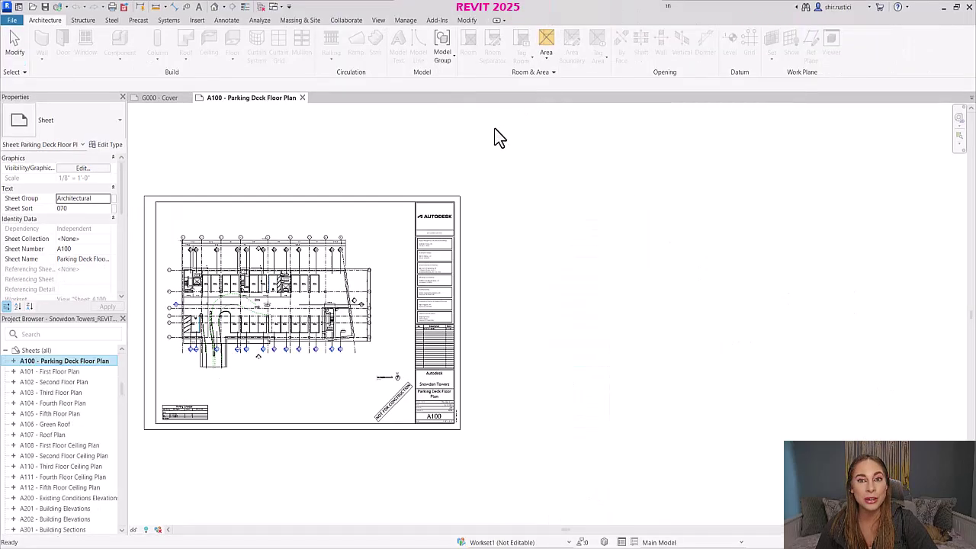
right_click(41, 354)
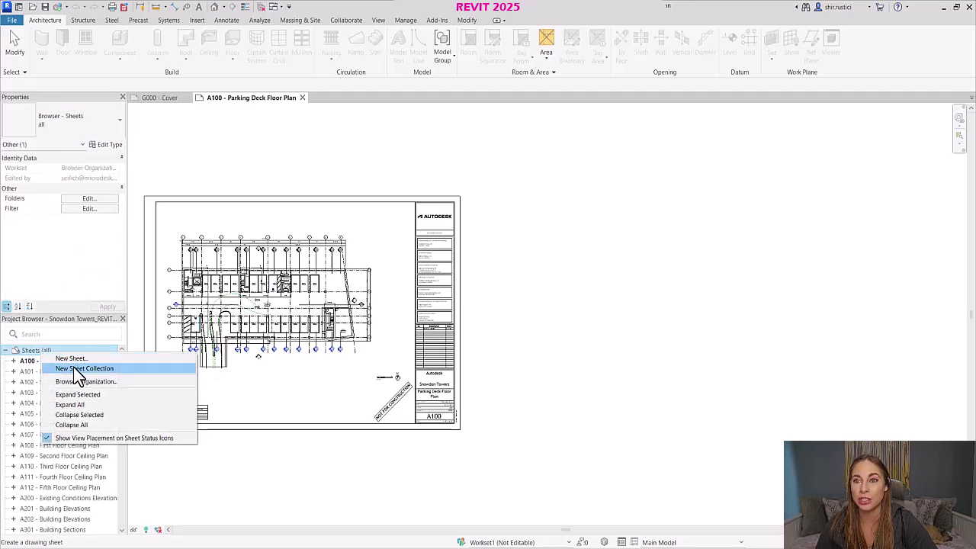
click(76, 370)
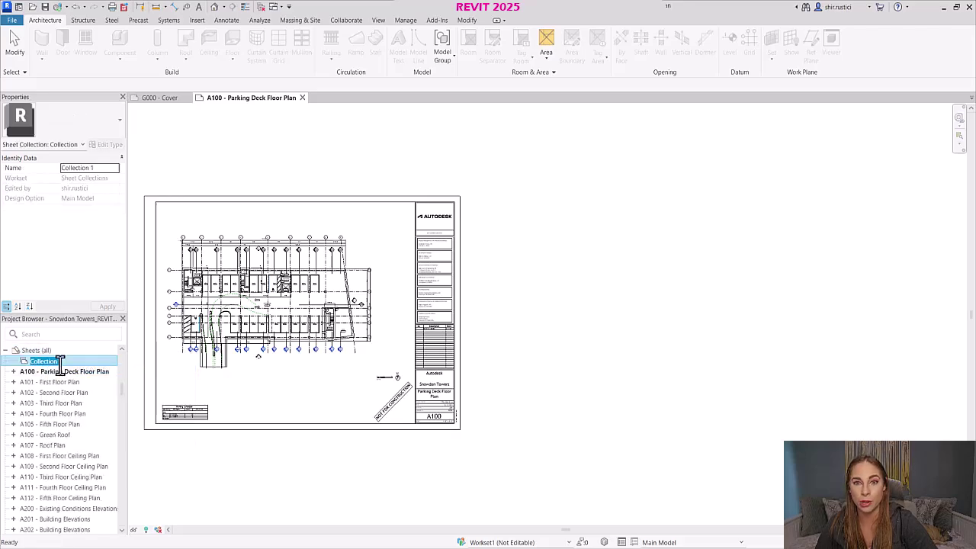
text(Ci)
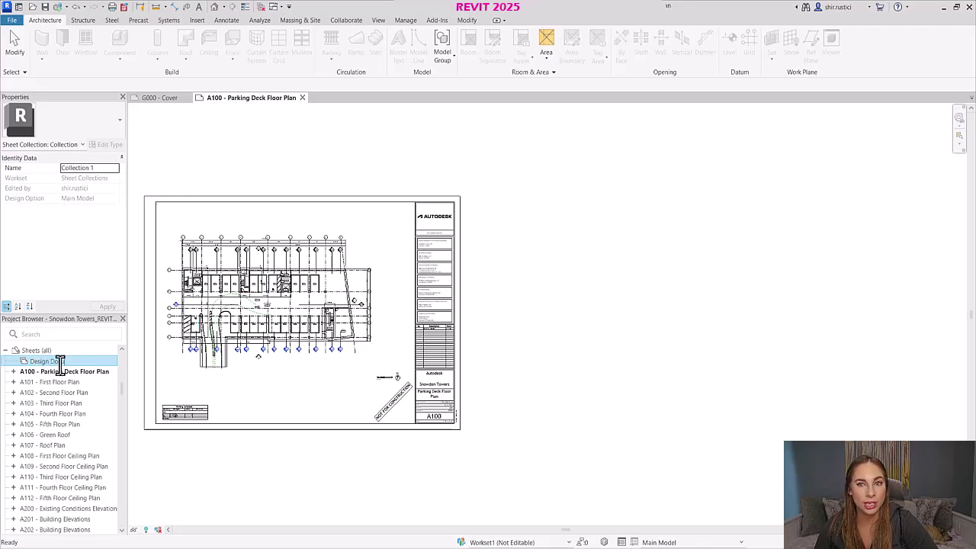
text(s)
key(Return)
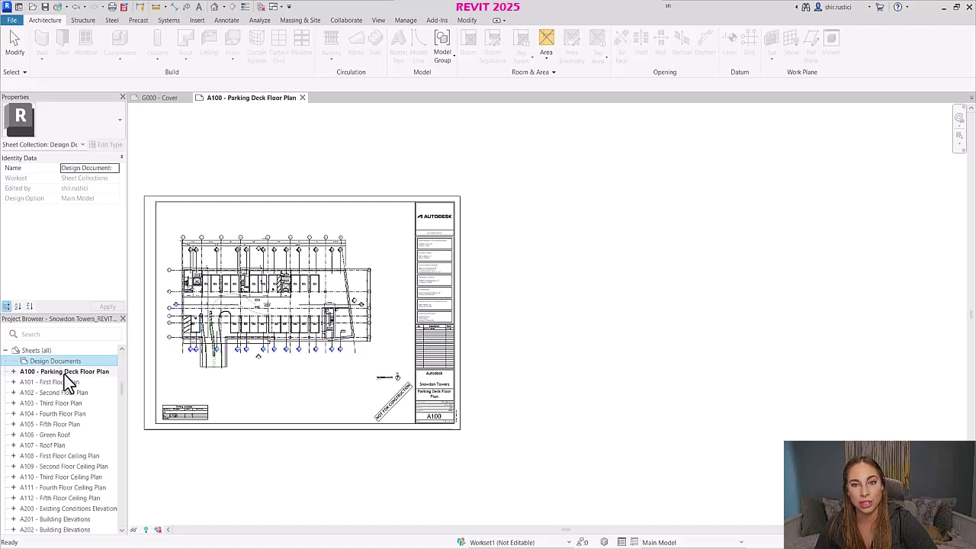
Assign sheets A100 through A107 to the Design Documents sheet collection through their Sheet Collection property.
click(64, 375)
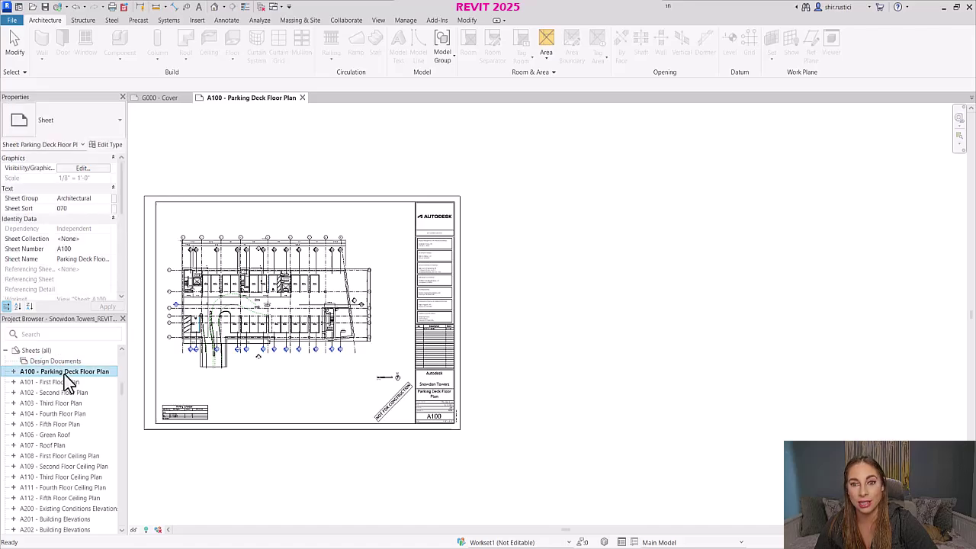
shift+click(58, 446)
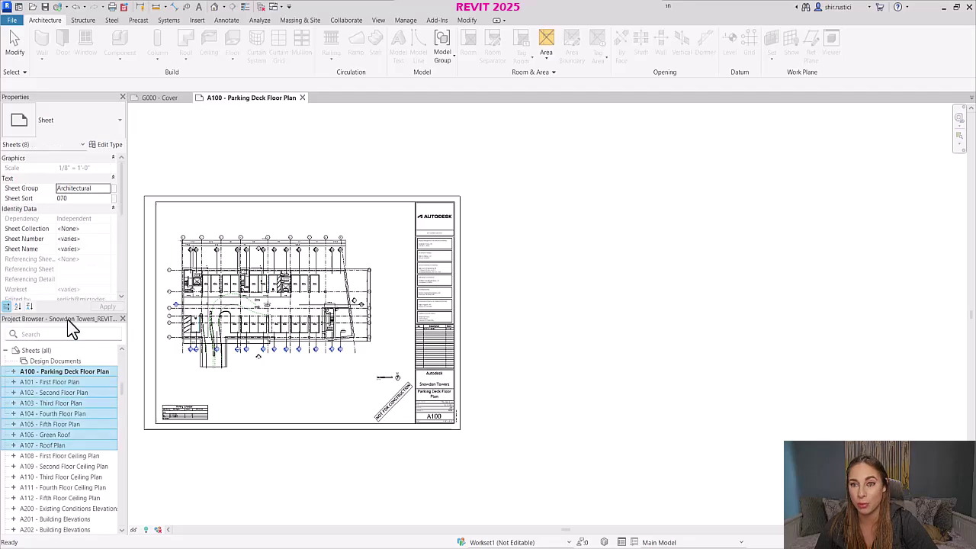
click(102, 229)
click(105, 228)
click(103, 247)
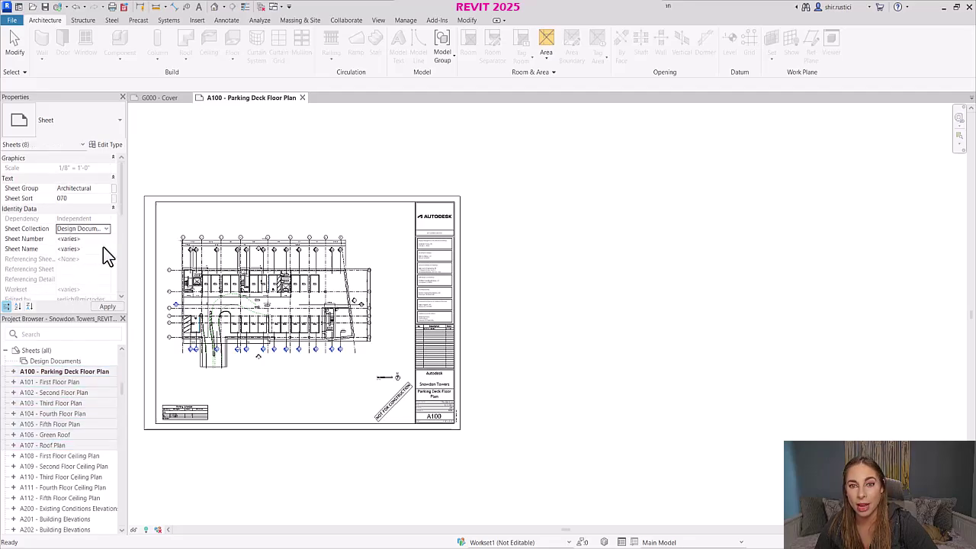
Move the ceiling plan sheets A108 through A112 into the Design Documents collection within the Project Browser, then select A108.
click(68, 457)
shift+click(62, 498)
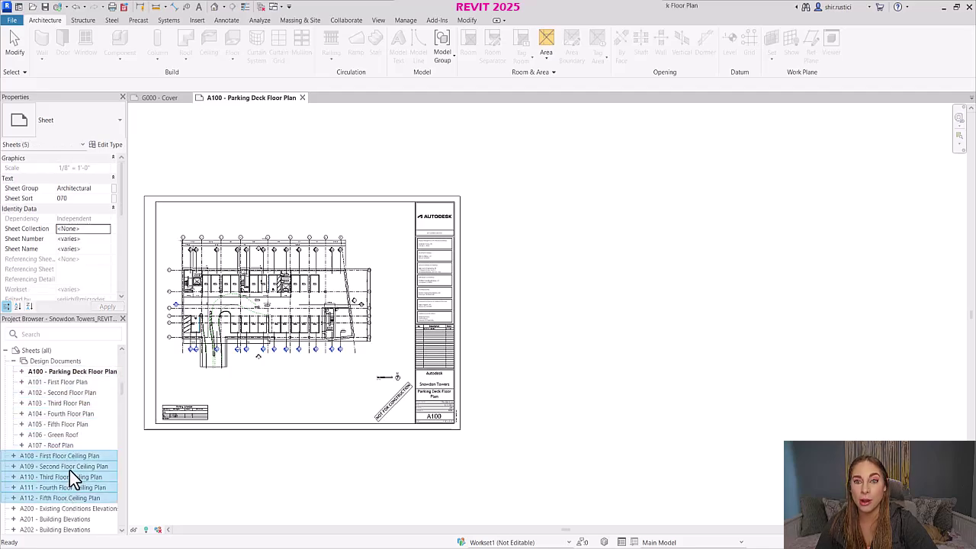
drag(61, 458, 63, 366)
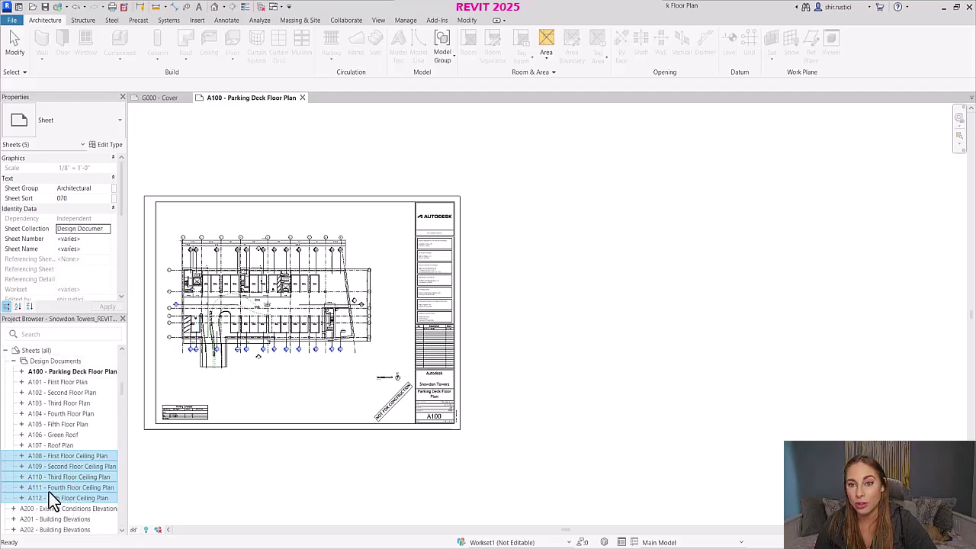
click(74, 456)
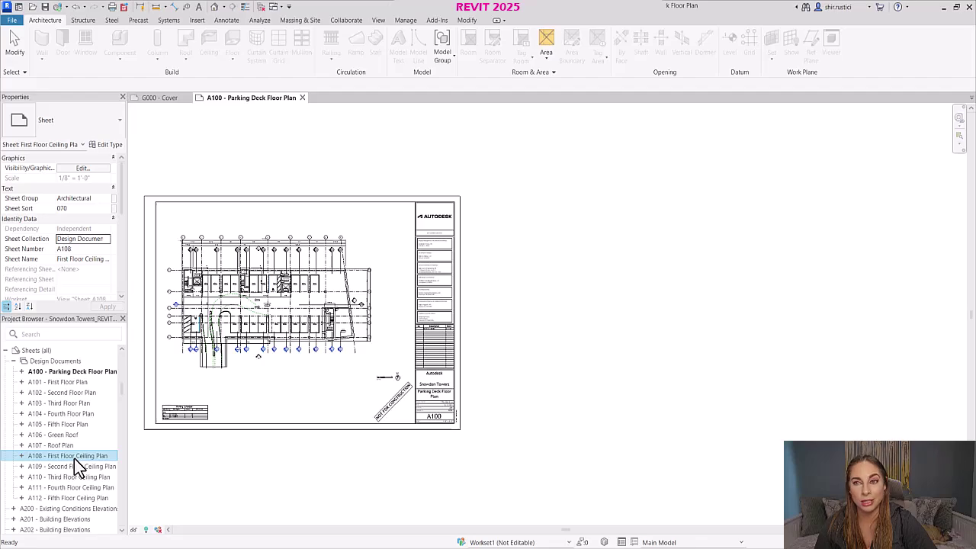
Create a second sheet collection named DOB under Sheets (all).
scroll(74, 458, down, 2)
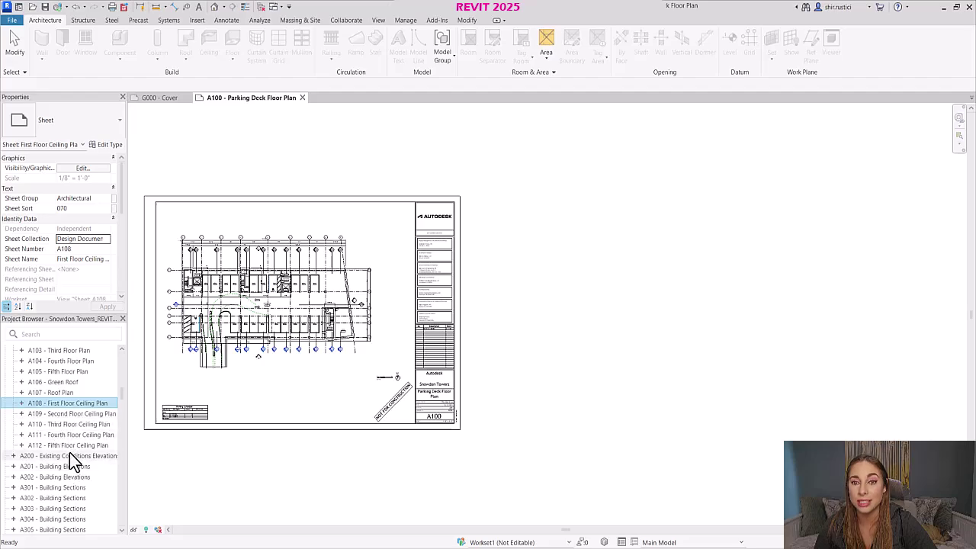
scroll(70, 439, up, 5)
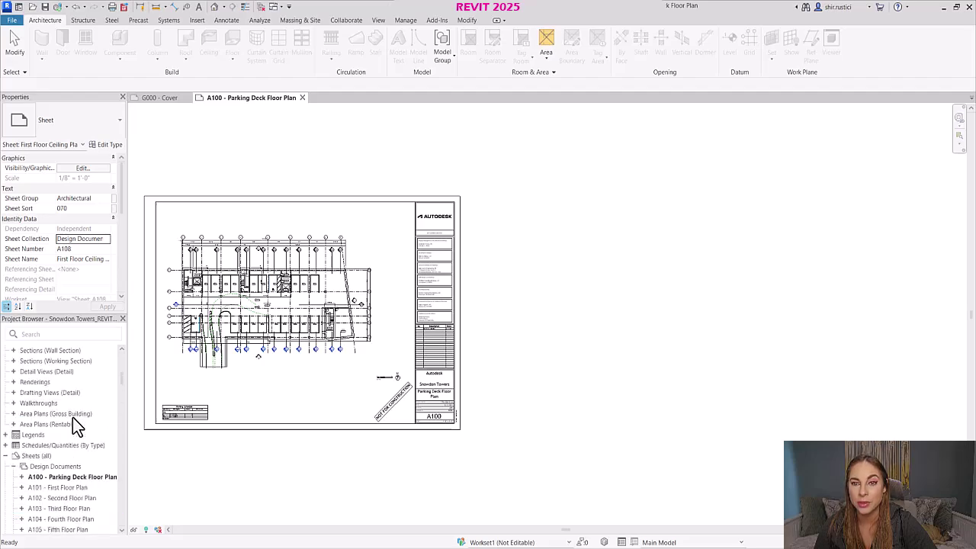
right_click(48, 460)
click(103, 383)
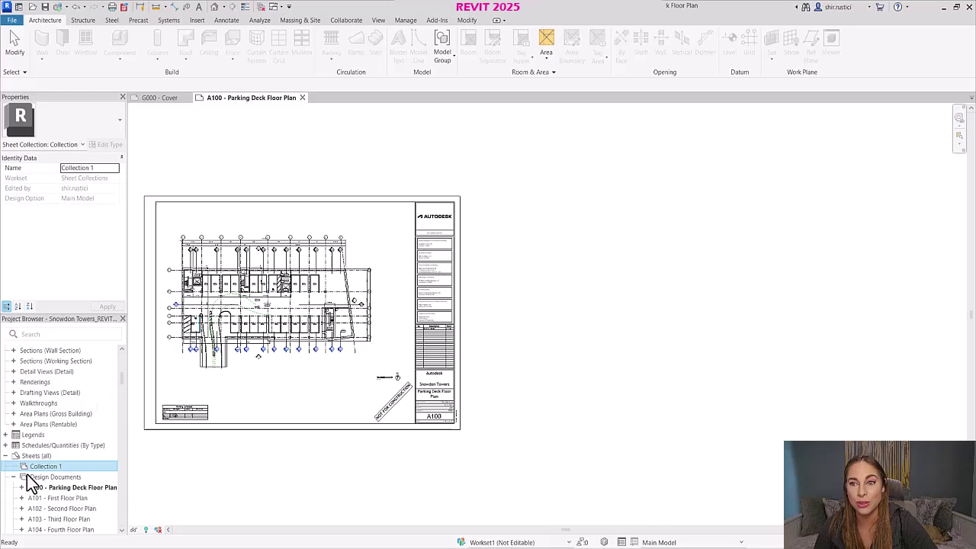
text(Di)
scroll(50, 430, down, 2)
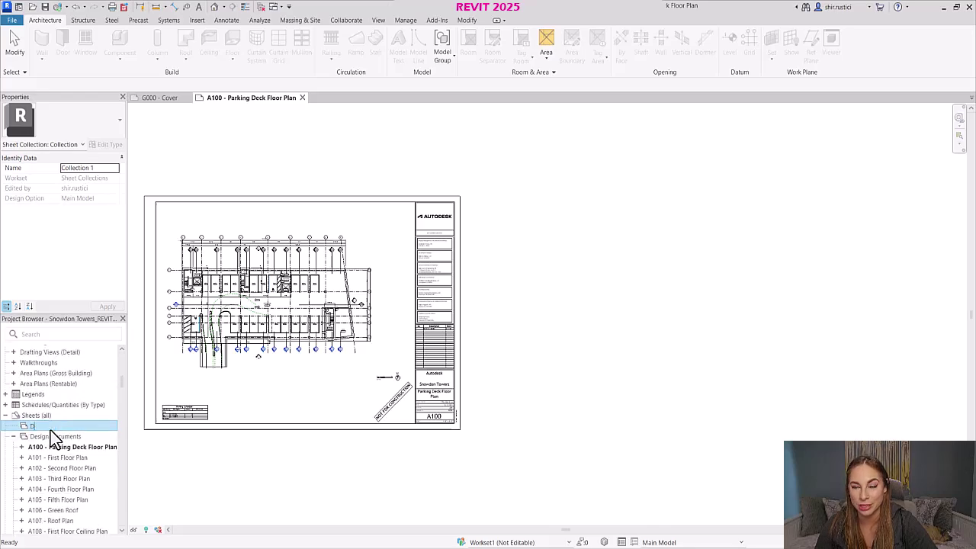
text(B)
key(Return)
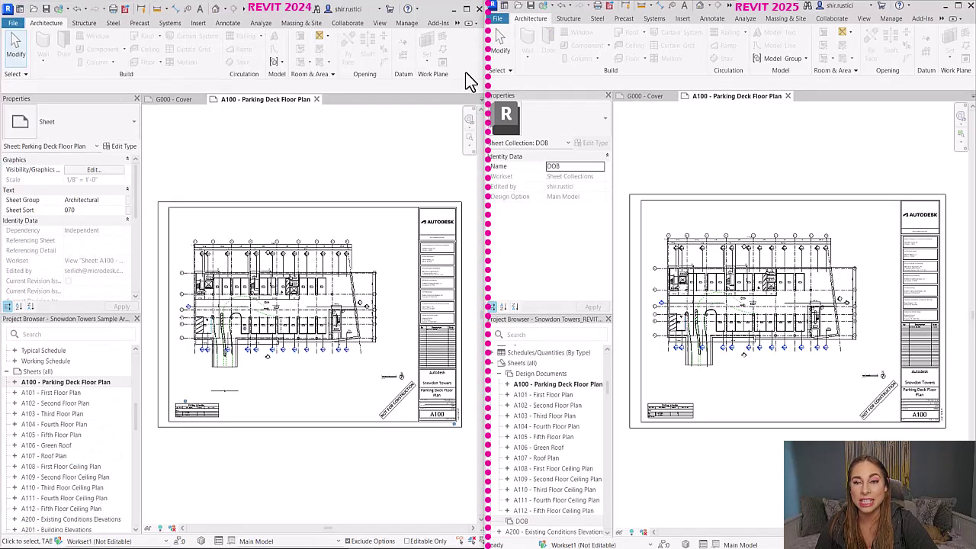
In Revit 2024, duplicate sheet A100 - Parking Deck Floor Plan as an empty sheet.
scroll(530, 484, down, 3)
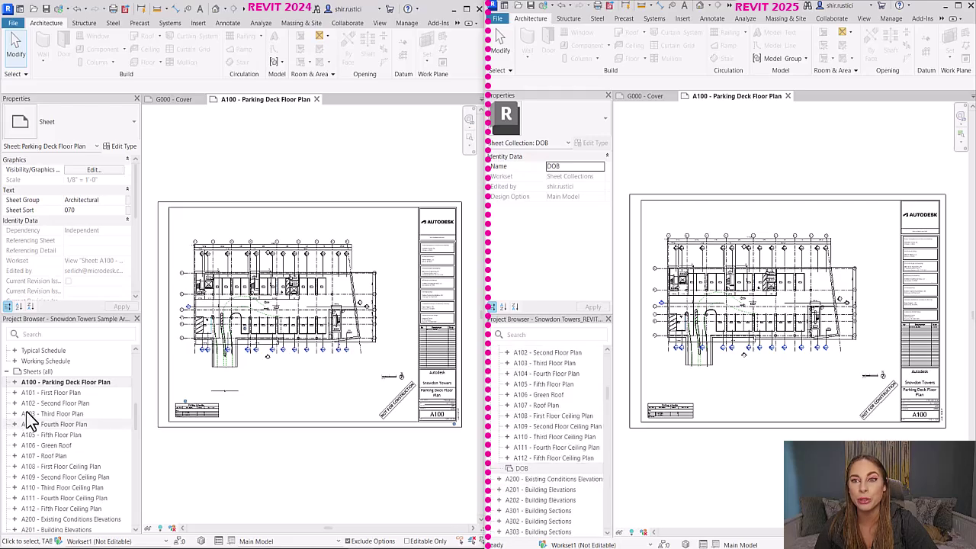
right_click(55, 383)
mouse_move(199, 251)
click(244, 252)
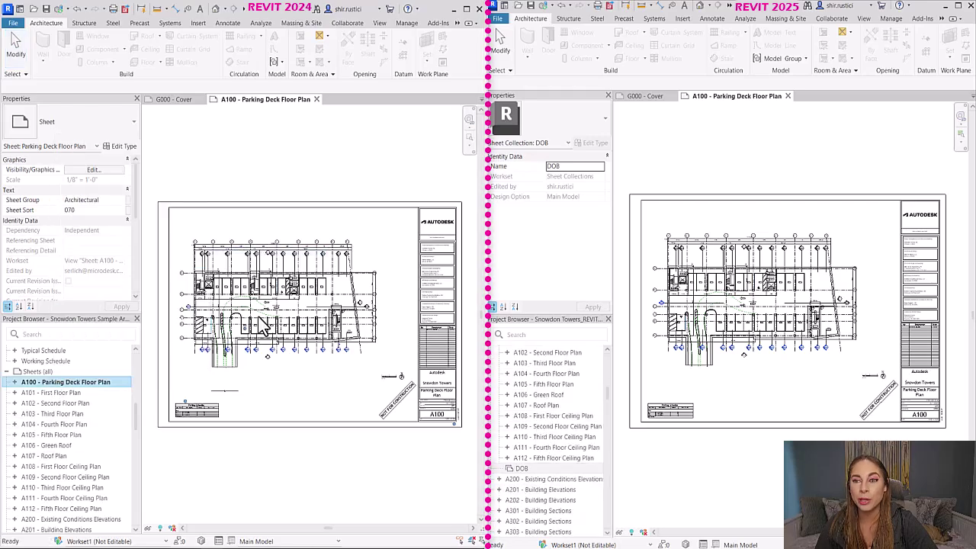
Try to renumber the duplicated Parking Deck Floor Plan sheet as A100 in Revit 2024.
click(61, 519)
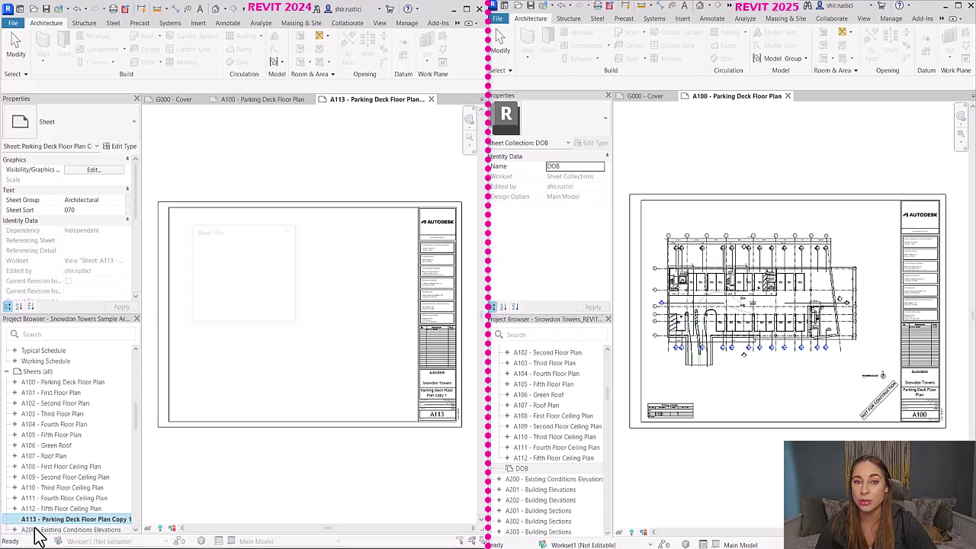
key(F2)
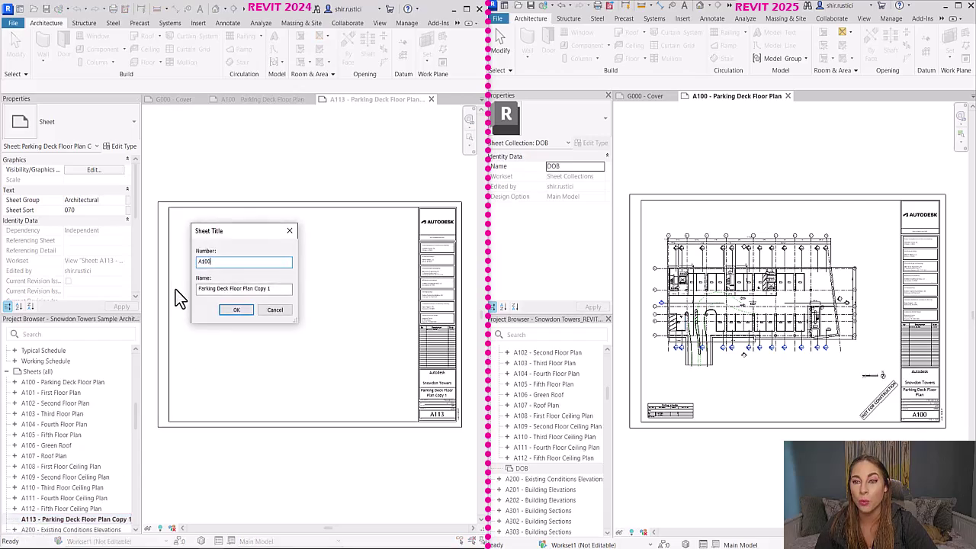
text(A100)
click(233, 309)
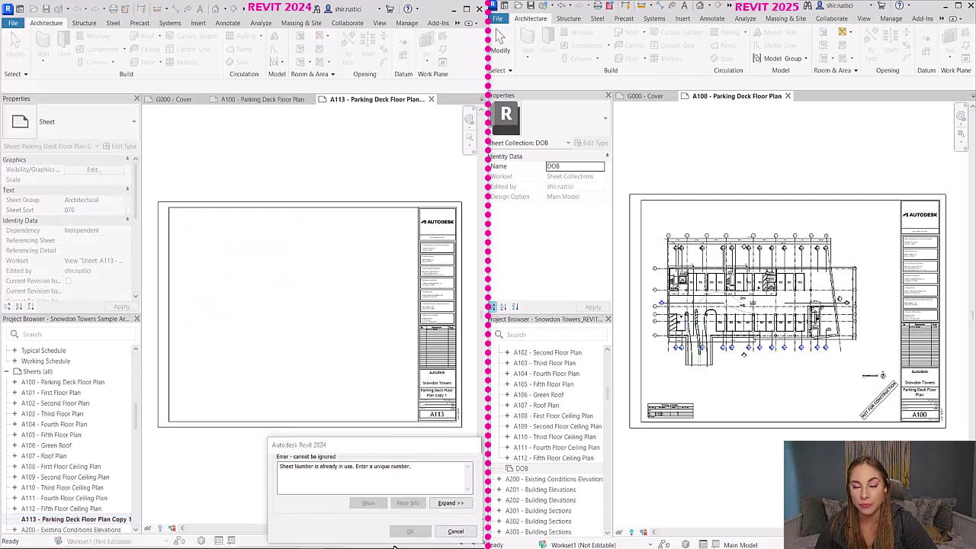
click(455, 532)
In Revit 2025, duplicate sheet A100 from the Design Documents collection as an empty sheet.
scroll(526, 469, up, 5)
right_click(548, 489)
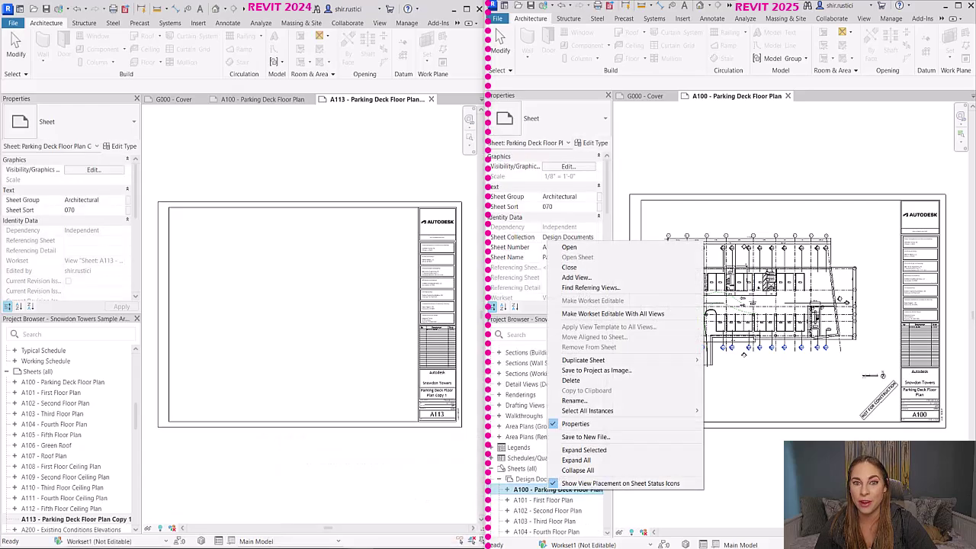
mouse_move(596, 358)
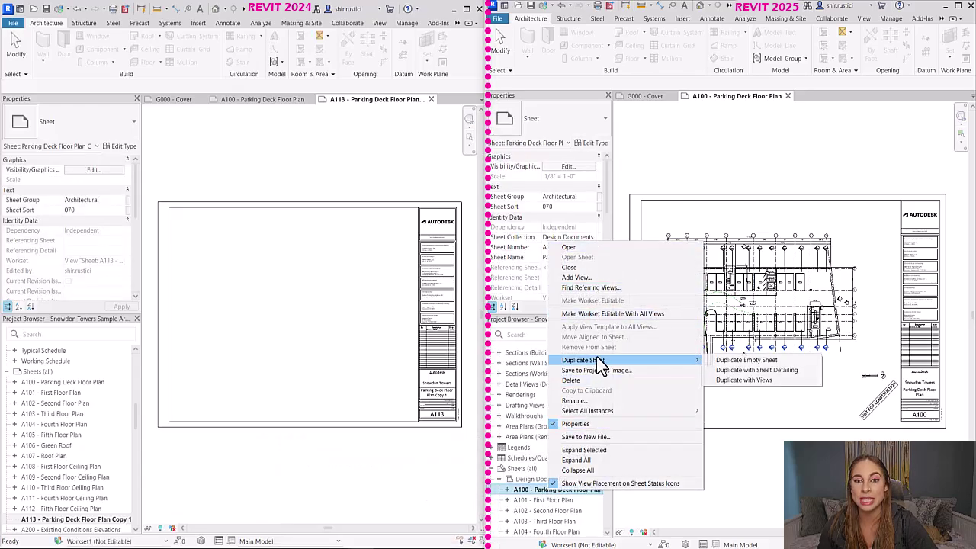
click(771, 361)
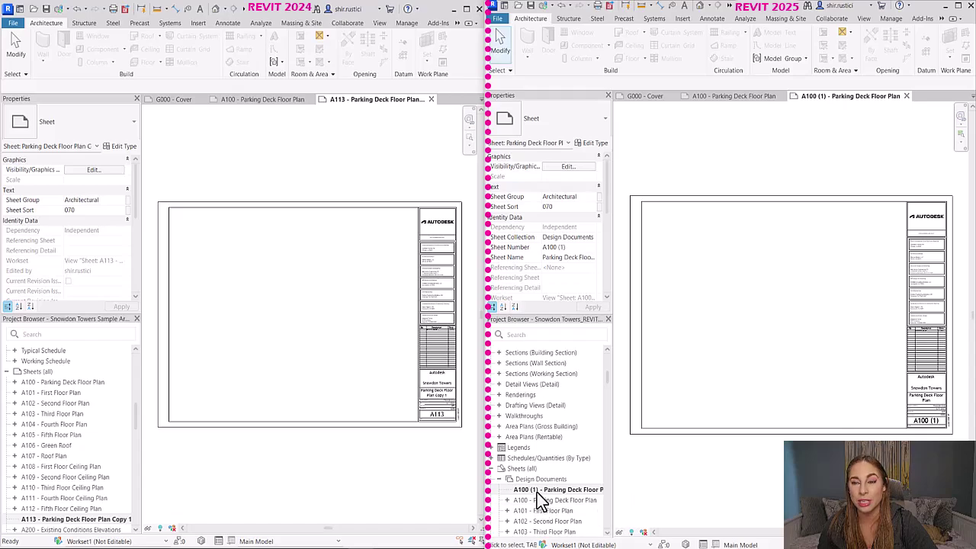
Try to renumber the empty copy of A100 as A100 while it is in the Design Documents collection.
click(537, 492)
key(F2)
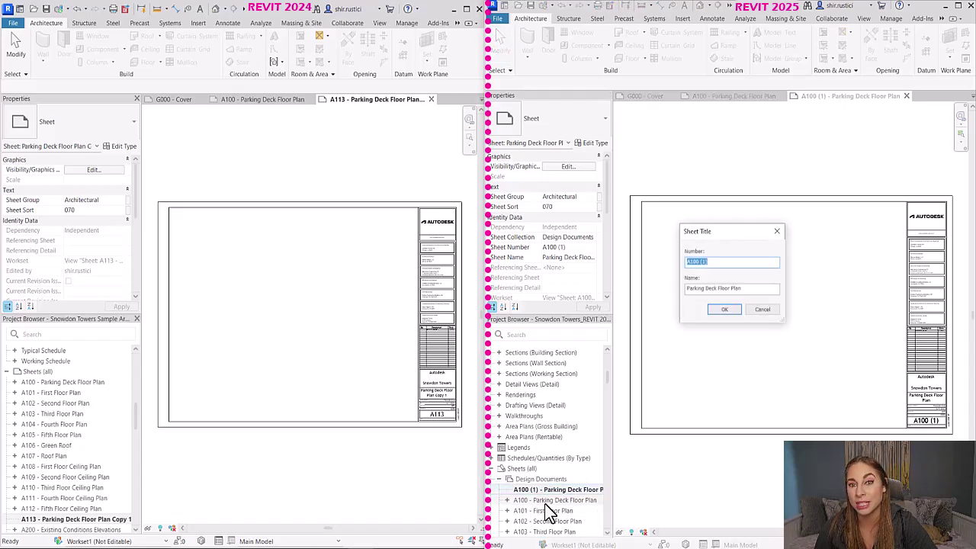
drag(737, 263, 700, 262)
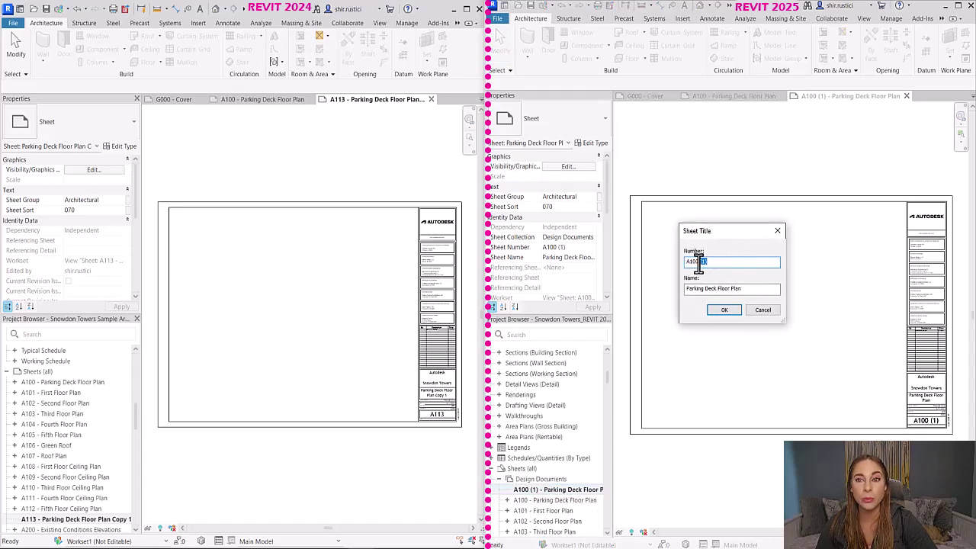
key(BackSpace)
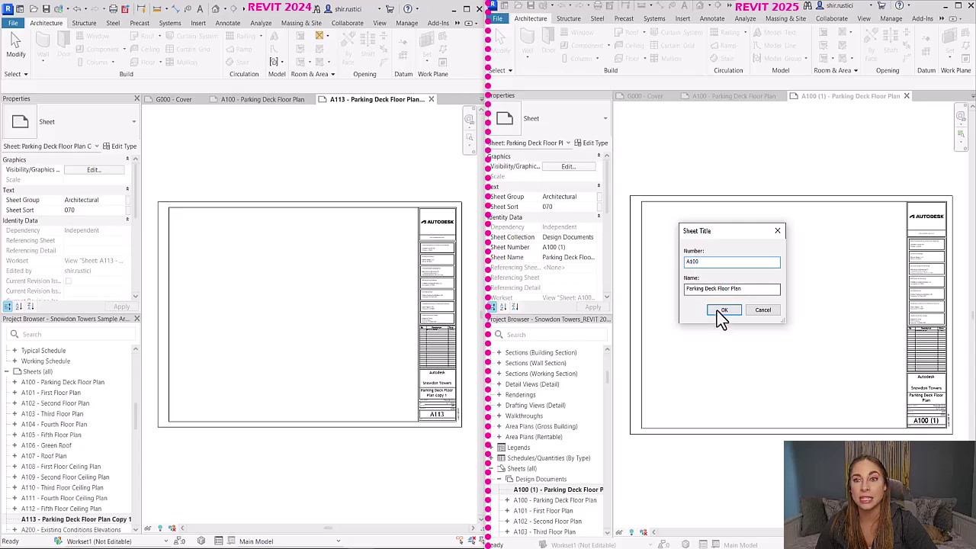
click(720, 311)
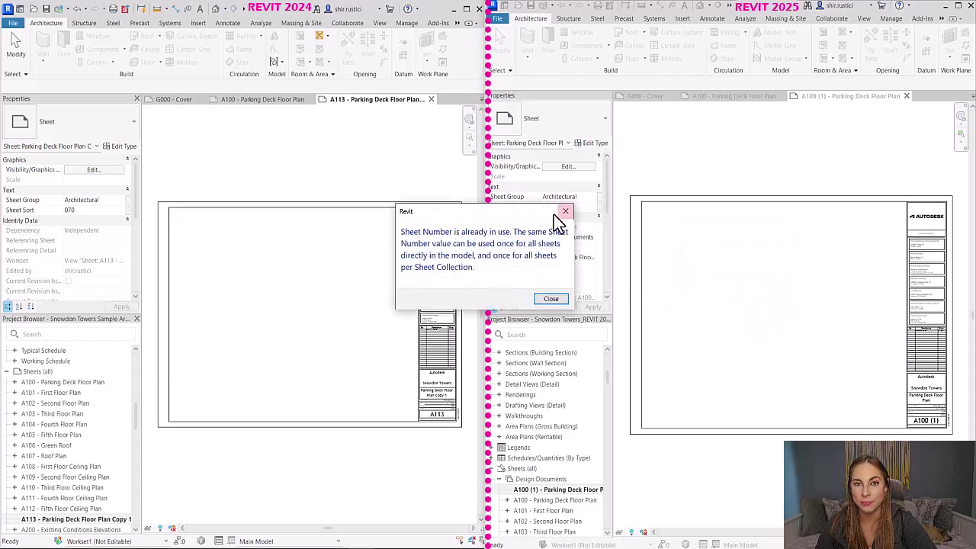
click(548, 299)
Assign the duplicated sheet A100 (1) to the DOB sheet collection.
click(521, 490)
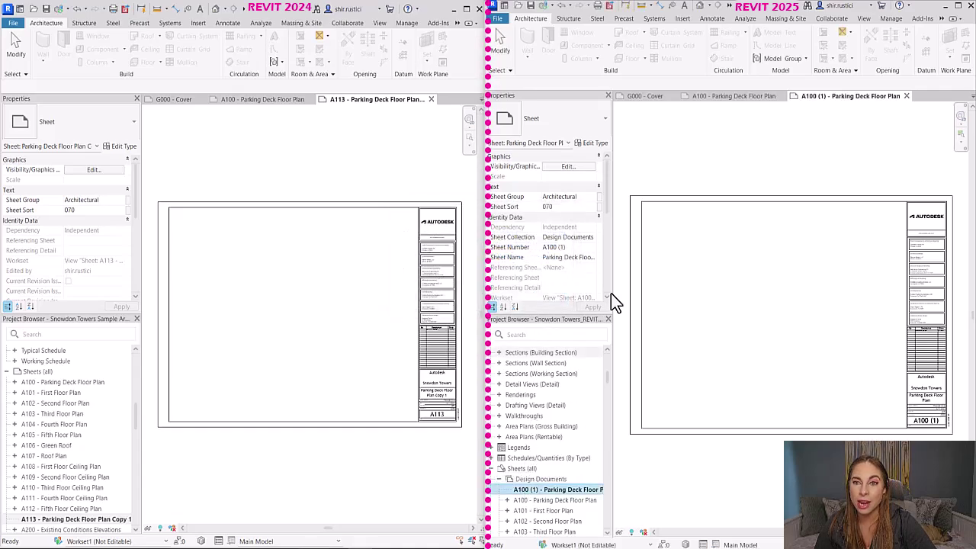
click(592, 238)
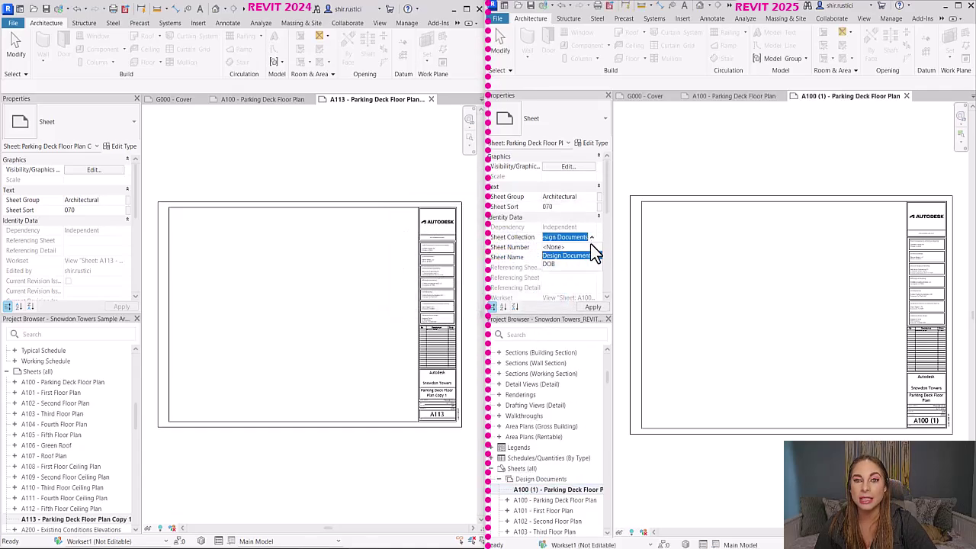
click(588, 265)
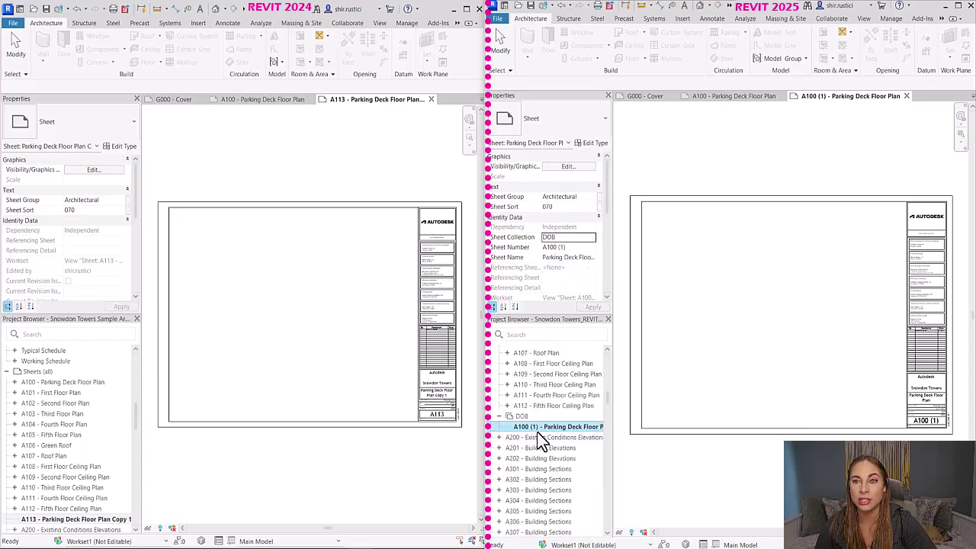
Renumber the duplicated Parking Deck Floor Plan sheet in the DOB collection as A100.
key(F2)
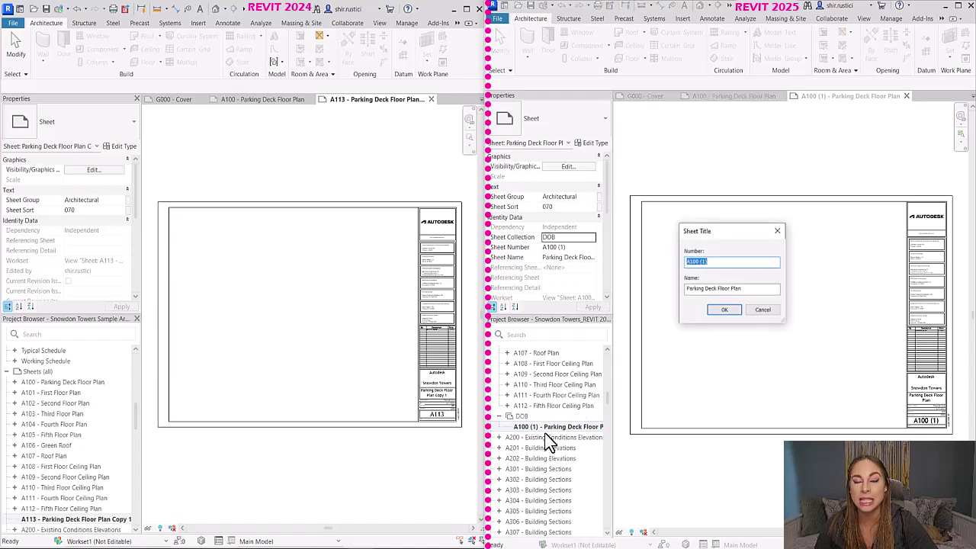
click(711, 263)
key(BackSpace)
key(BackSpace)
key(BackSpace)
key(BackSpace)
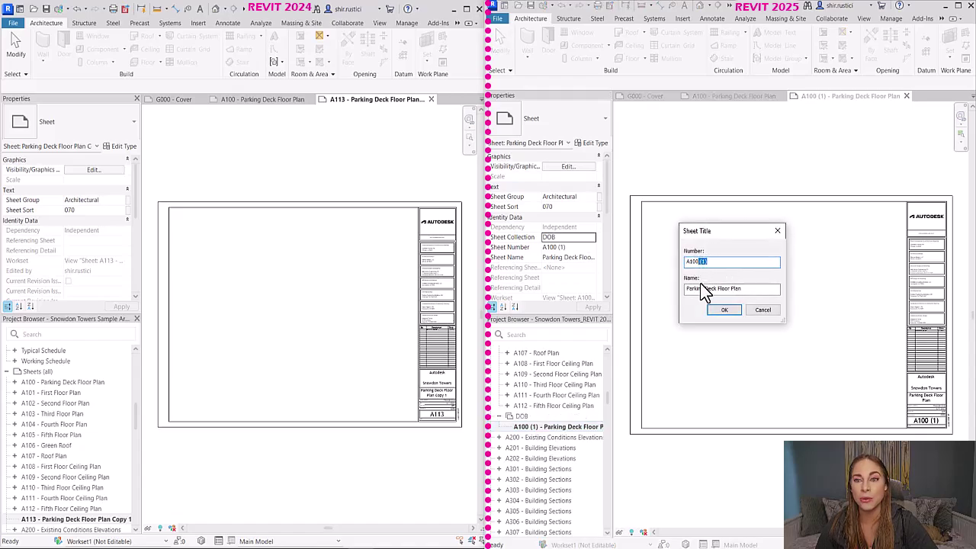
click(725, 311)
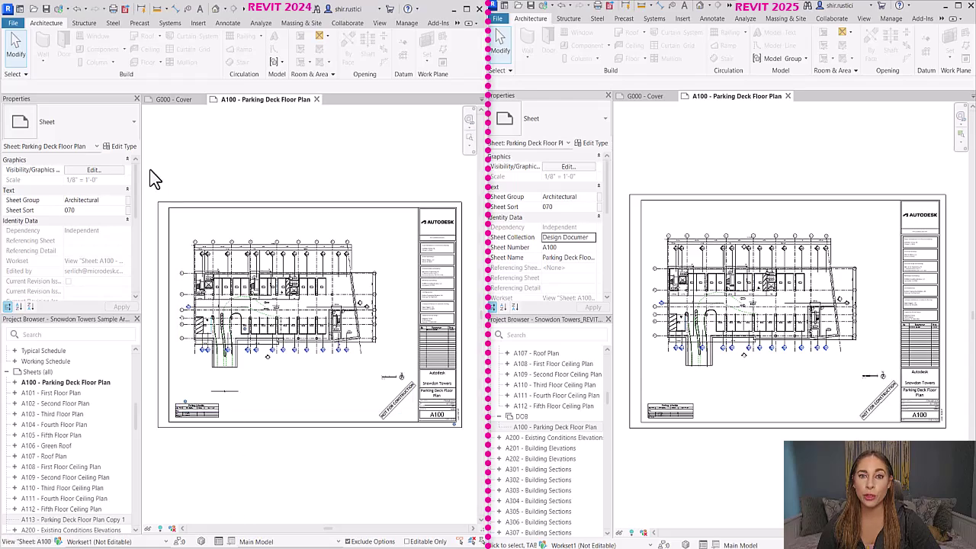
Open the PDF Export settings in Revit 2024 and in Revit 2025 for comparison.
click(13, 22)
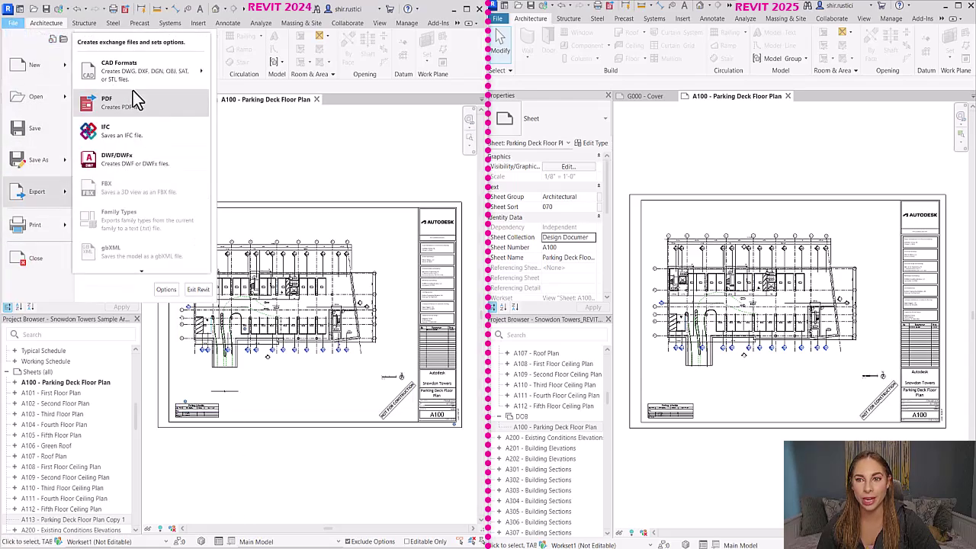
key(Escape)
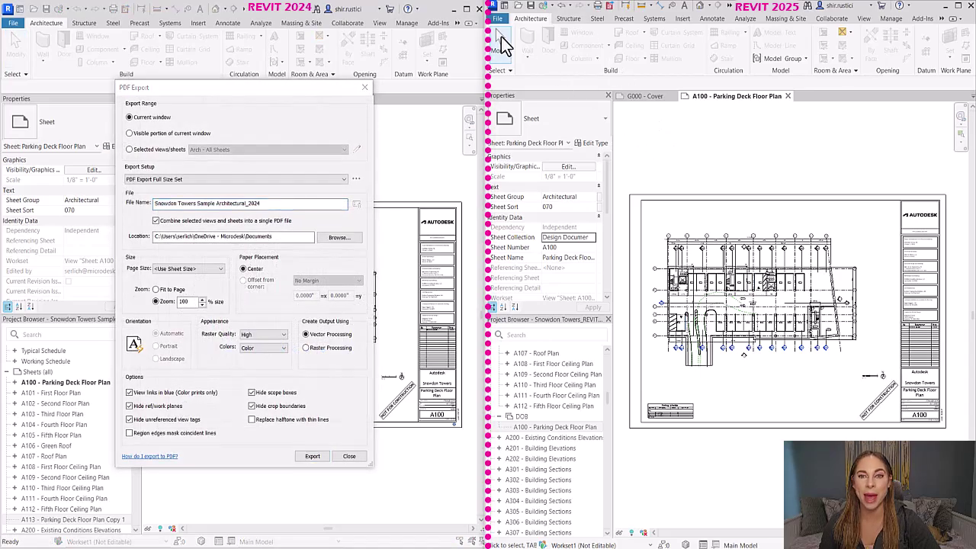
click(494, 20)
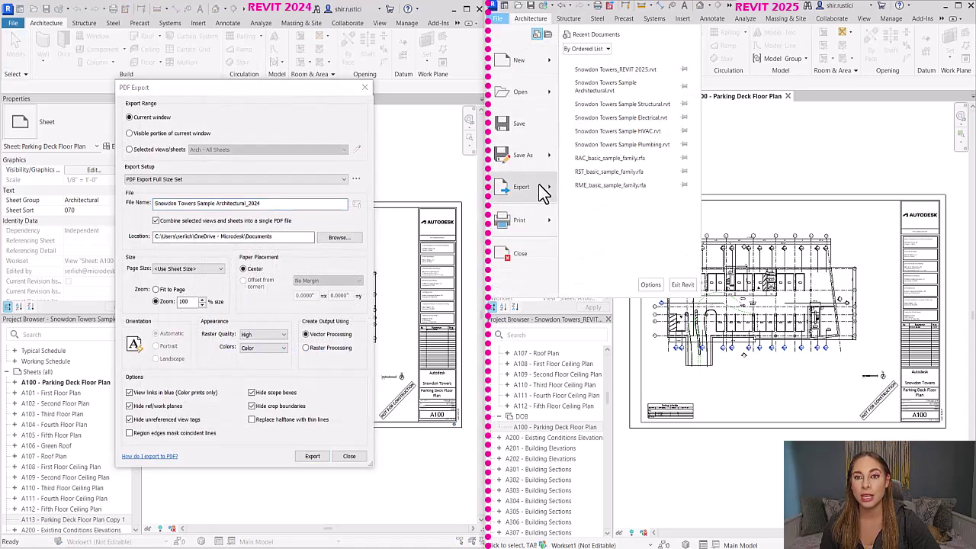
mouse_move(541, 189)
click(619, 101)
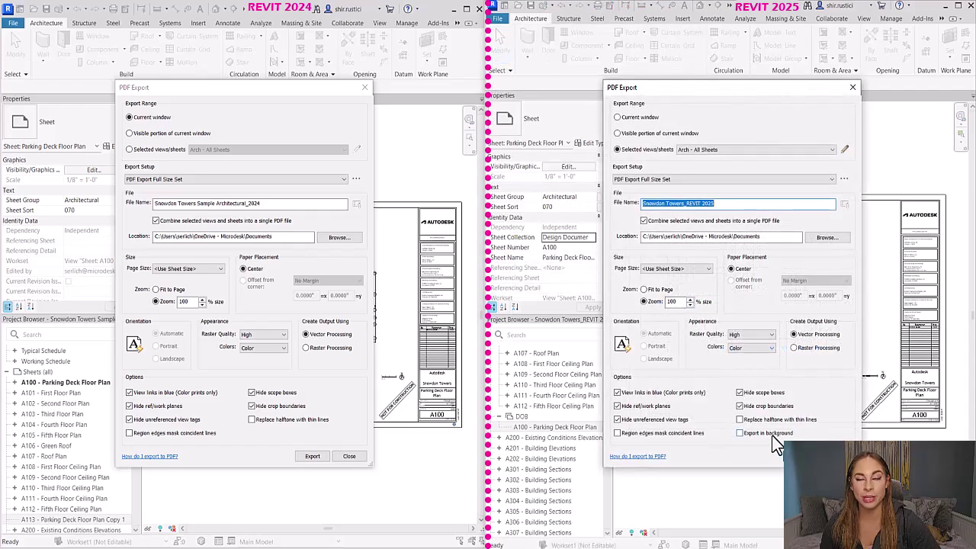
Export the Arch - All Sheets set to PDF in the background from Revit 2025, and close the Revit 2024 export dialog.
click(741, 433)
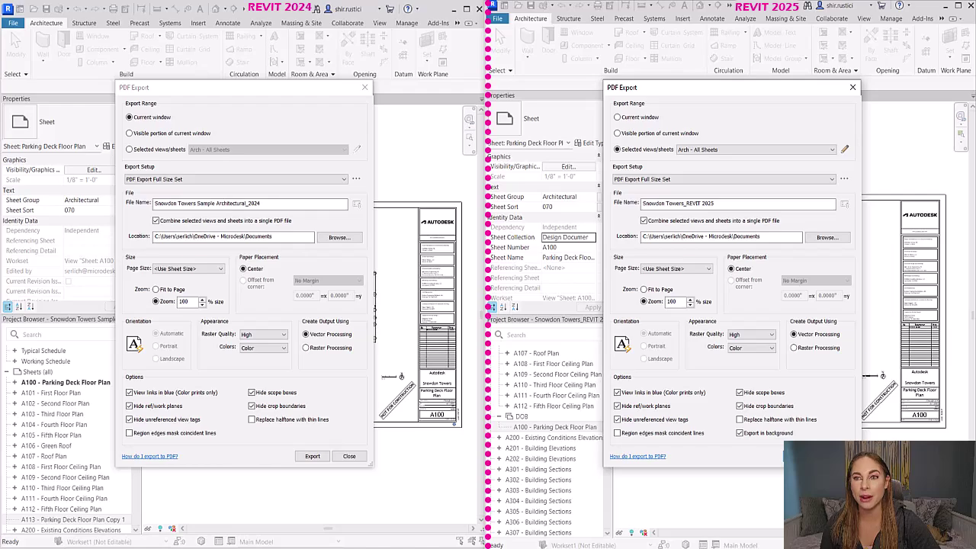
key(Return)
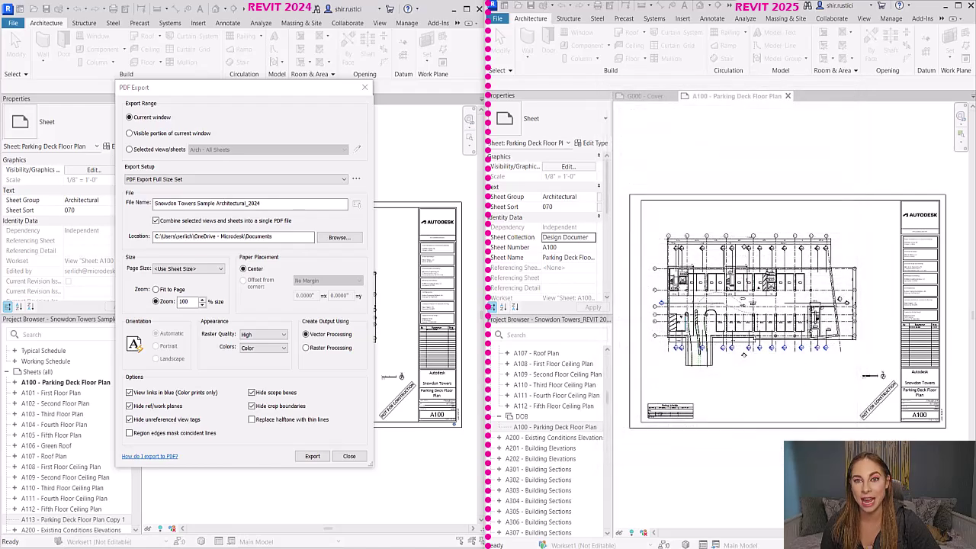
click(349, 456)
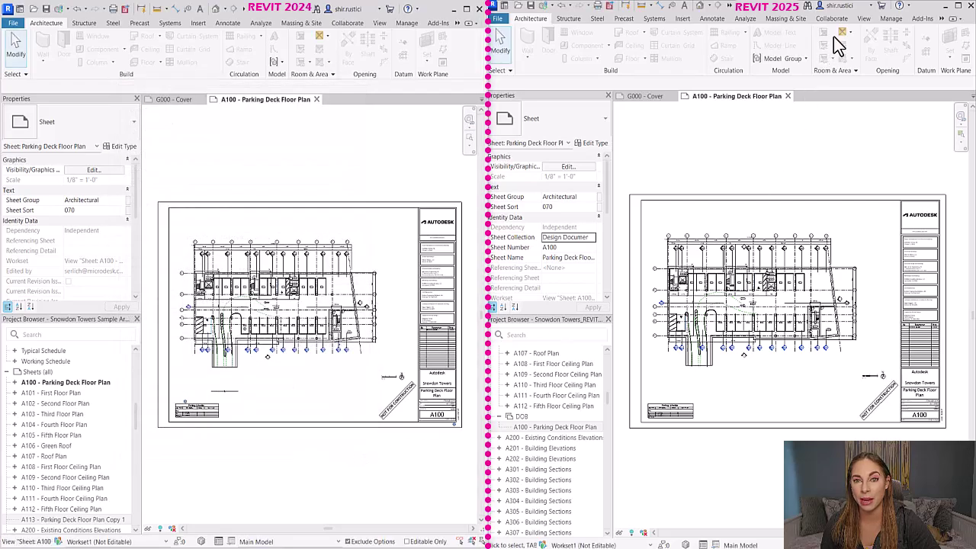
Maximize Revit 2025 and monitor the PDF export in the Background Processes window while navigating sheet A100.
click(959, 8)
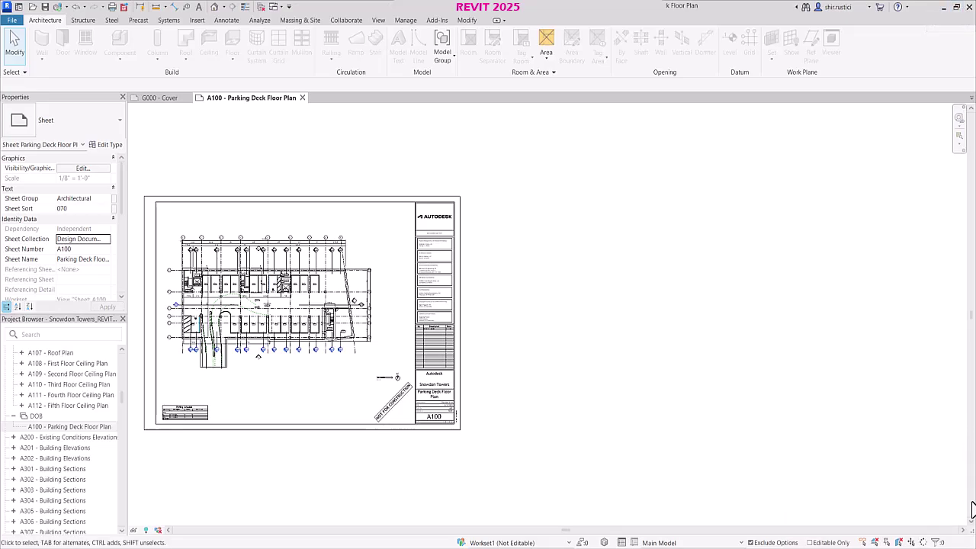
click(925, 542)
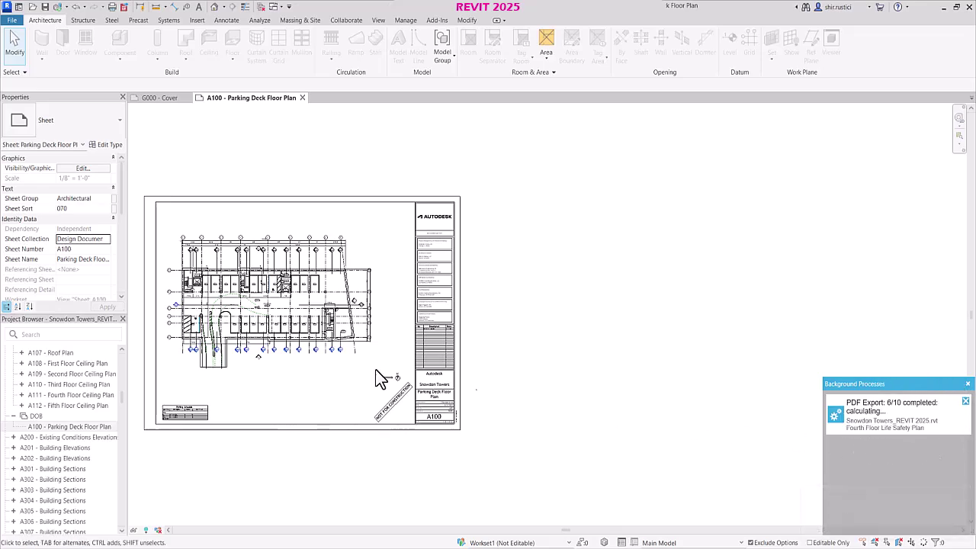
middle_drag(282, 375, 599, 406)
scroll(599, 406, up, 5)
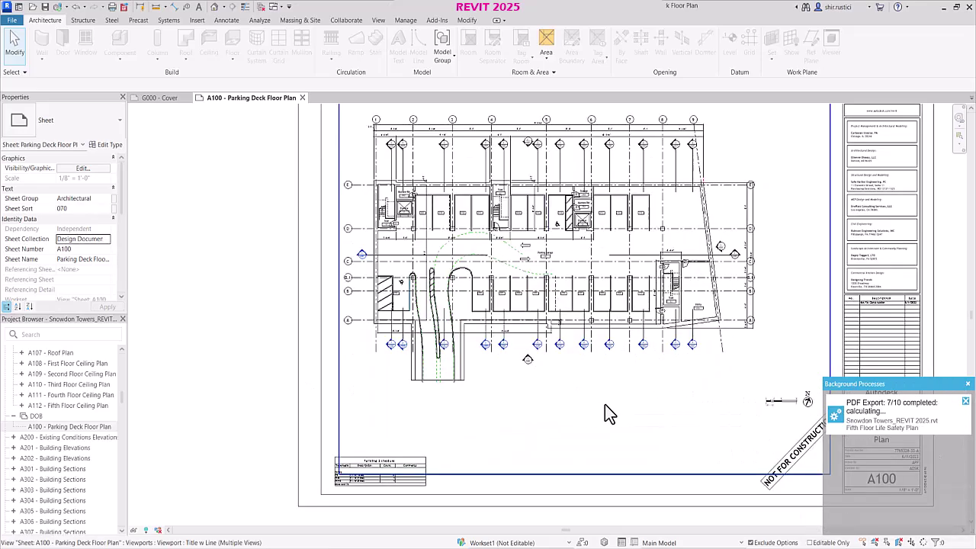
scroll(559, 440, down, 3)
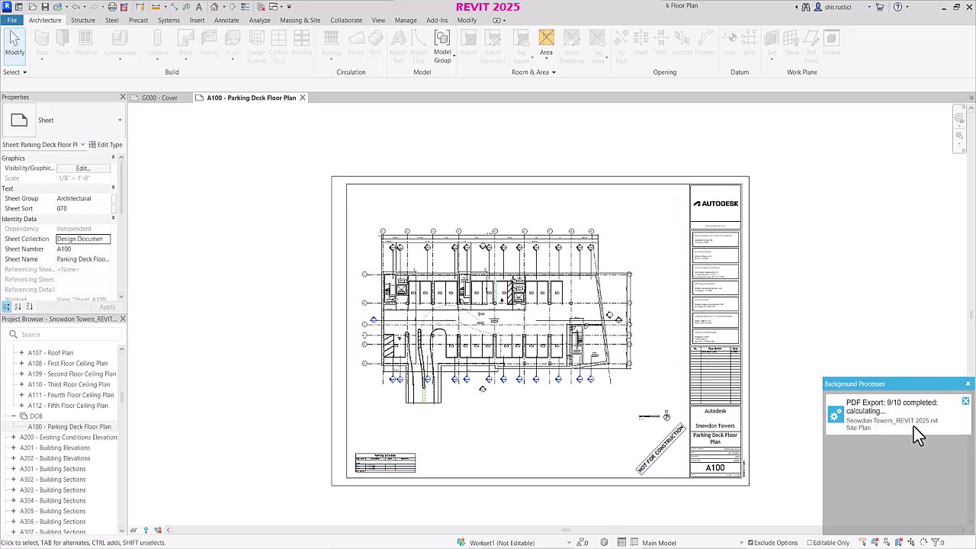
click(966, 400)
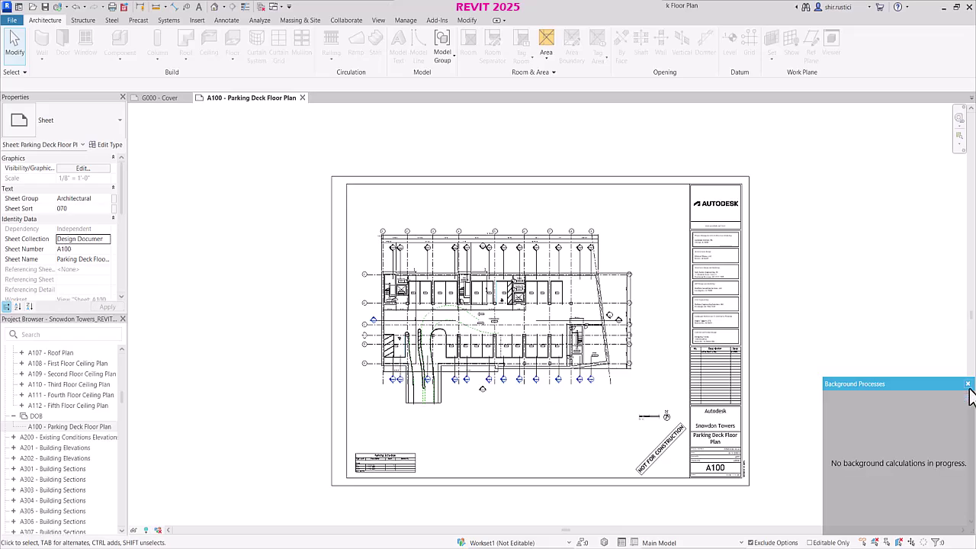
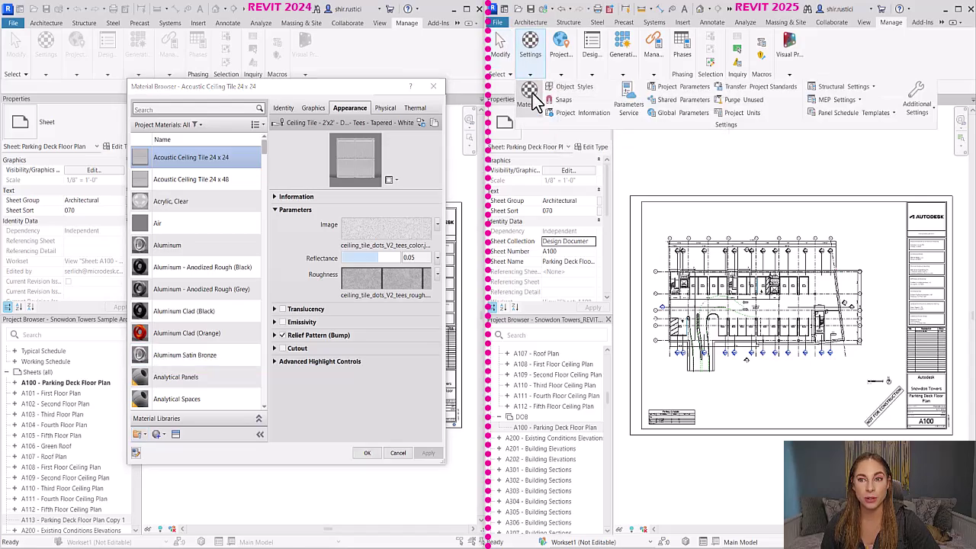
Open the Material Browser in Revit 2025 and inspect the appearance preview's Scene, Environment and Render Settings options in Revit 2024.
click(533, 94)
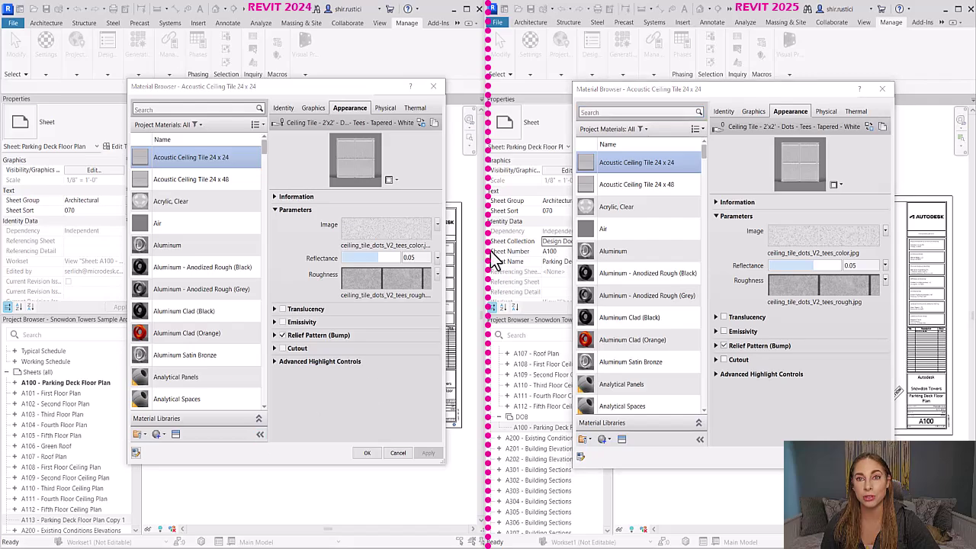
click(390, 180)
mouse_move(381, 207)
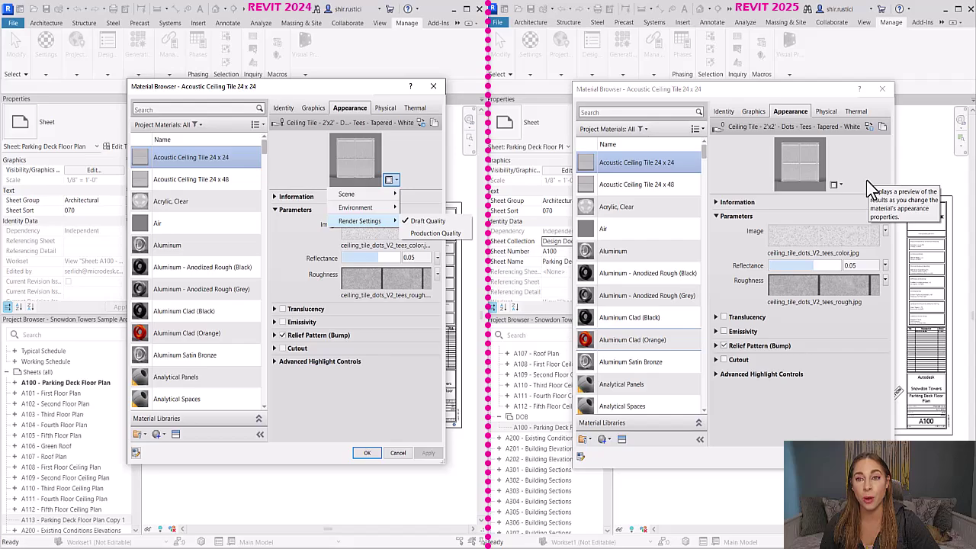
Select Acoustic Ceiling Tile 24 x 48 in Revit 2024, and set the material preview's Render Settings to Quick in Revit 2025.
click(191, 175)
click(190, 181)
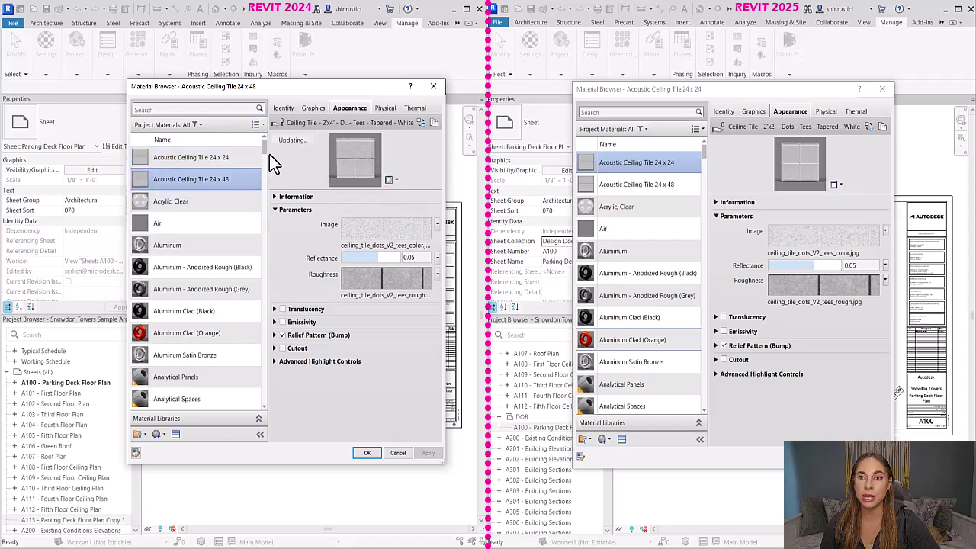
click(841, 165)
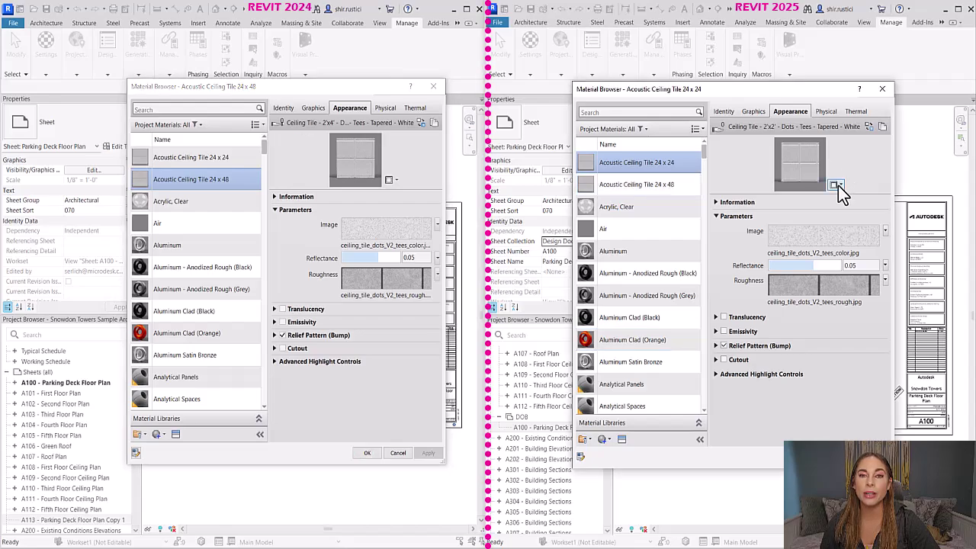
click(837, 184)
mouse_move(831, 223)
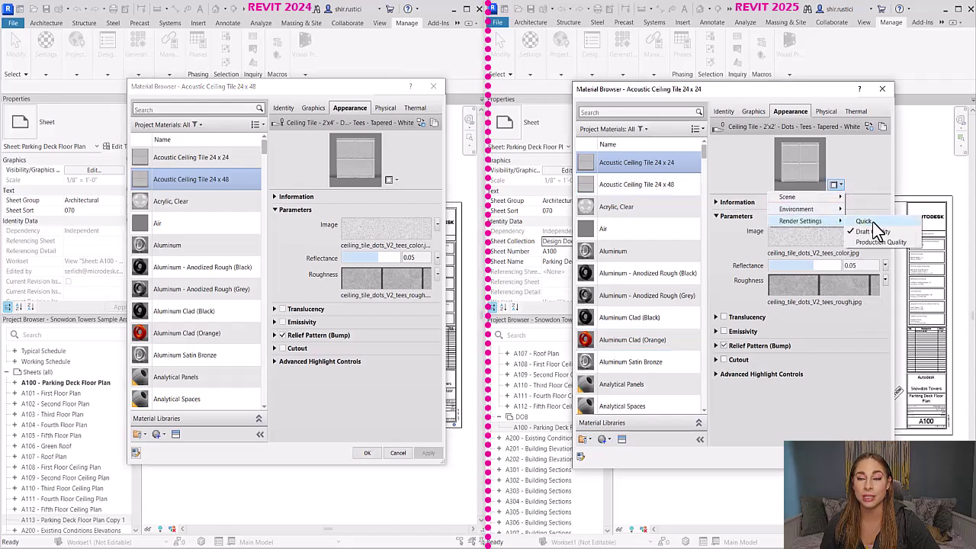
click(869, 222)
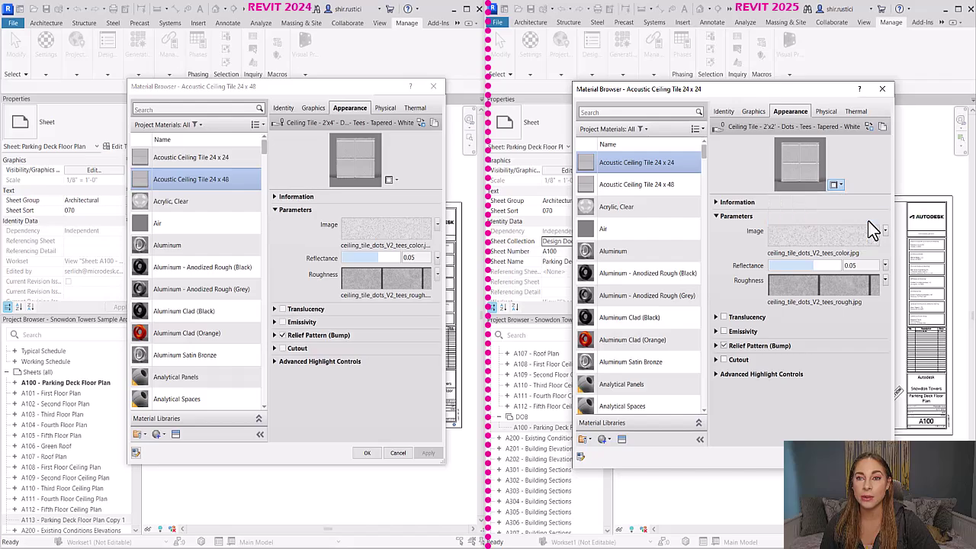
Preview Acoustic Ceiling Tile 24 x 48, Aluminum Clad (Orange), Analytical Panels and Aluminum Satin Bronze in the Revit 2025 Material Browser.
click(652, 184)
click(646, 339)
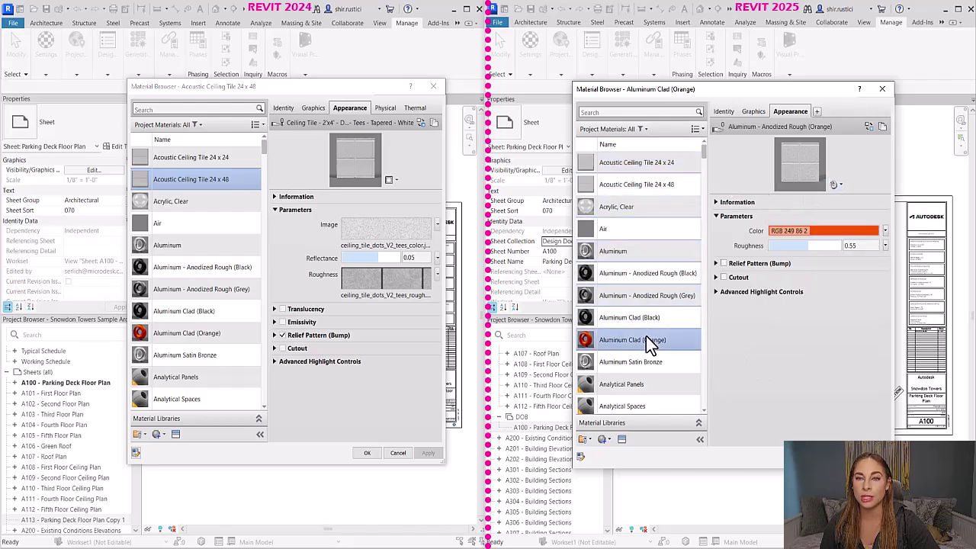
click(635, 385)
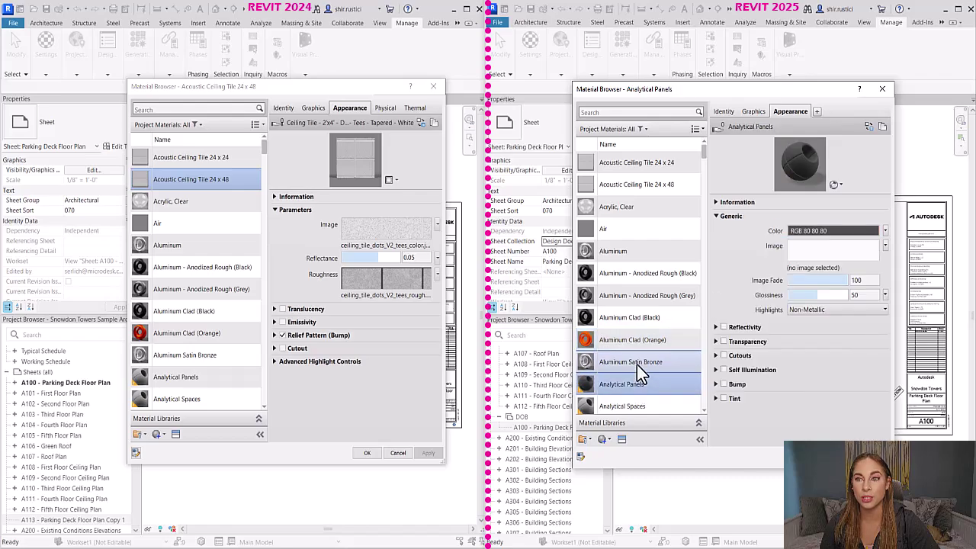
click(637, 365)
Set the Revit 2025 preview's Render Settings to Draft Quality and preview Aluminum Clad (Orange).
click(837, 184)
mouse_move(835, 220)
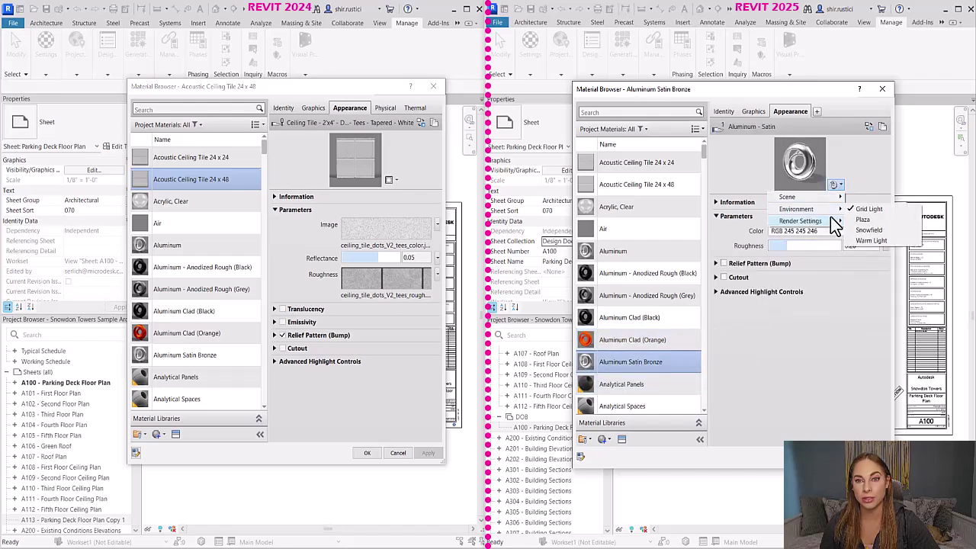
click(858, 233)
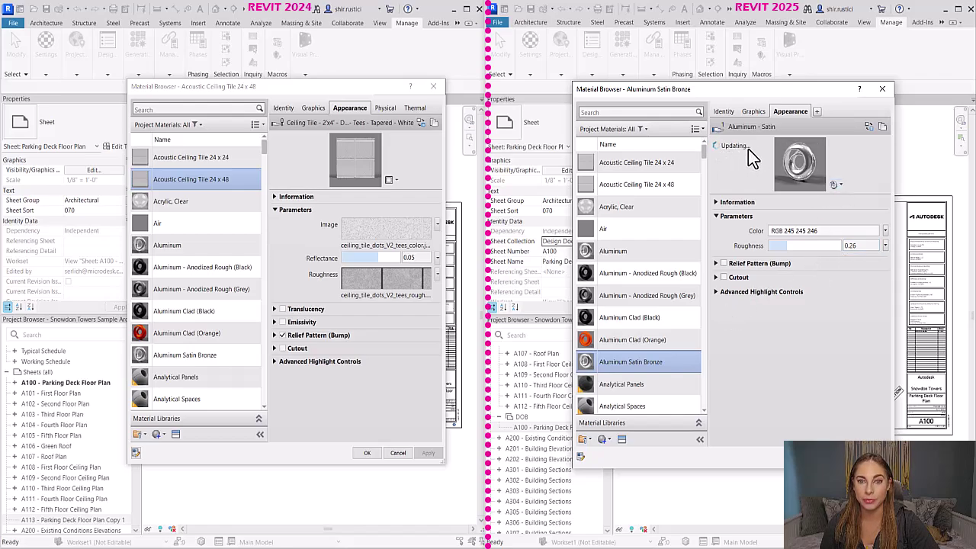
click(681, 342)
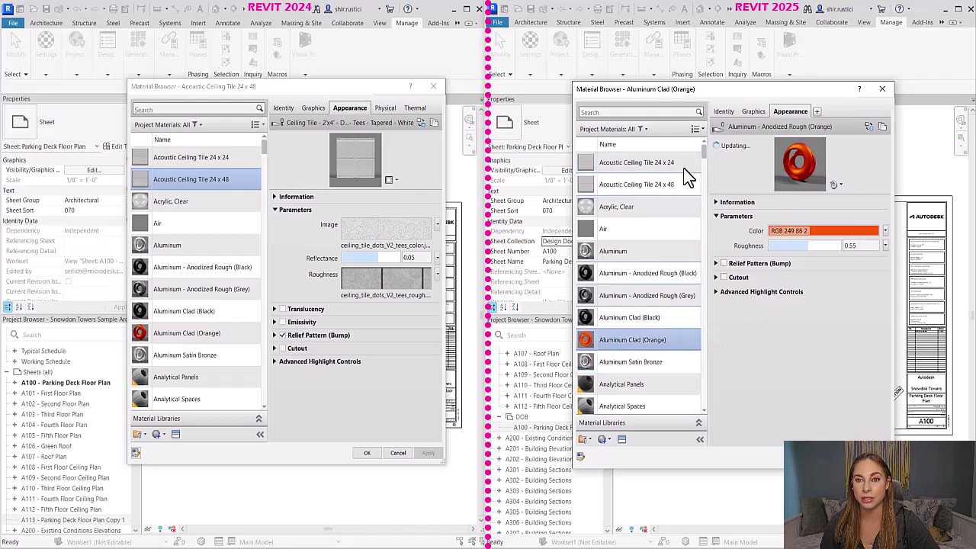
Preview Aluminum - Anodized Rough (Black), Aluminum Satin Bronze and Aluminum - Anodized Rough (Grey) in Revit 2024 for comparison.
click(181, 273)
click(181, 350)
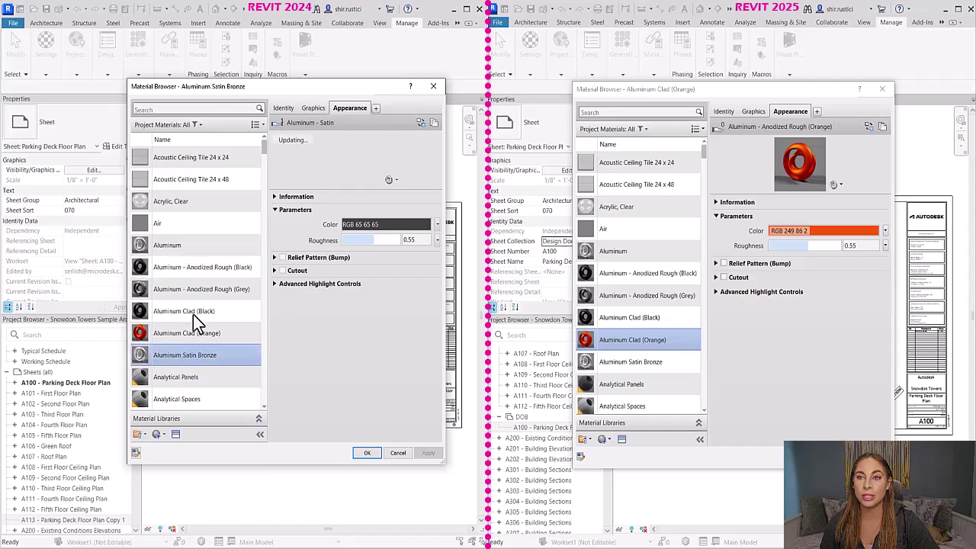
click(195, 295)
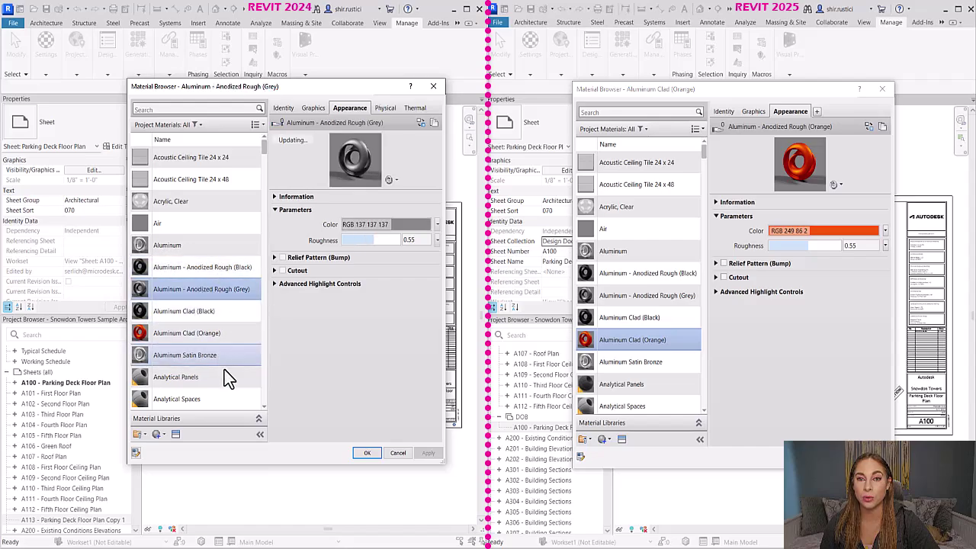
Select several materials together in Revit 2025, inspect the option for adding them to Favorites, and close the Material Browser.
scroll(592, 384, down, 1)
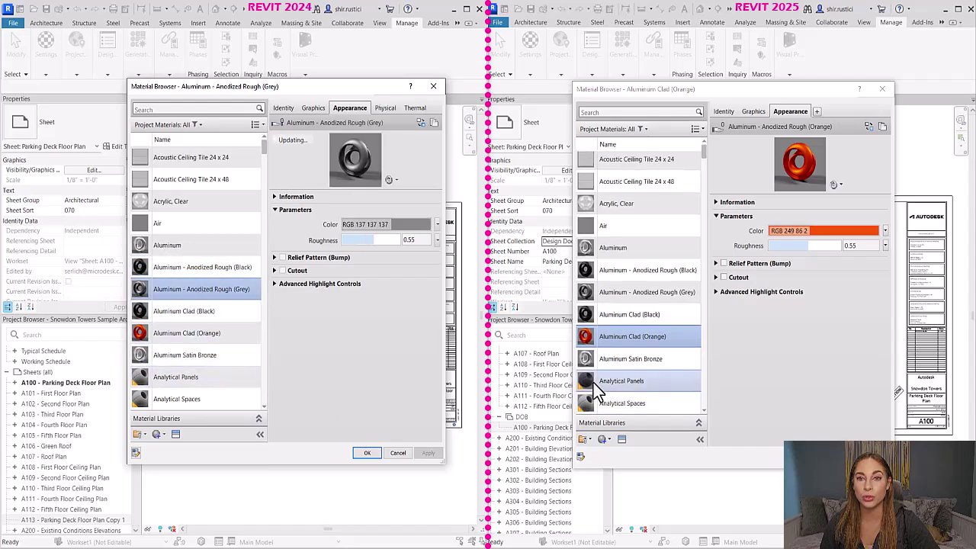
click(648, 270)
shift+click(636, 400)
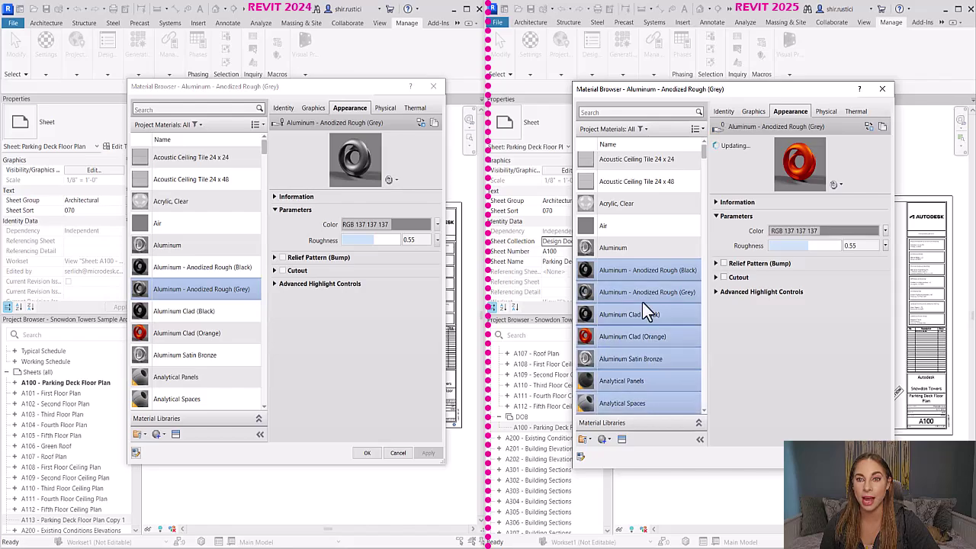
ctrl+click(639, 225)
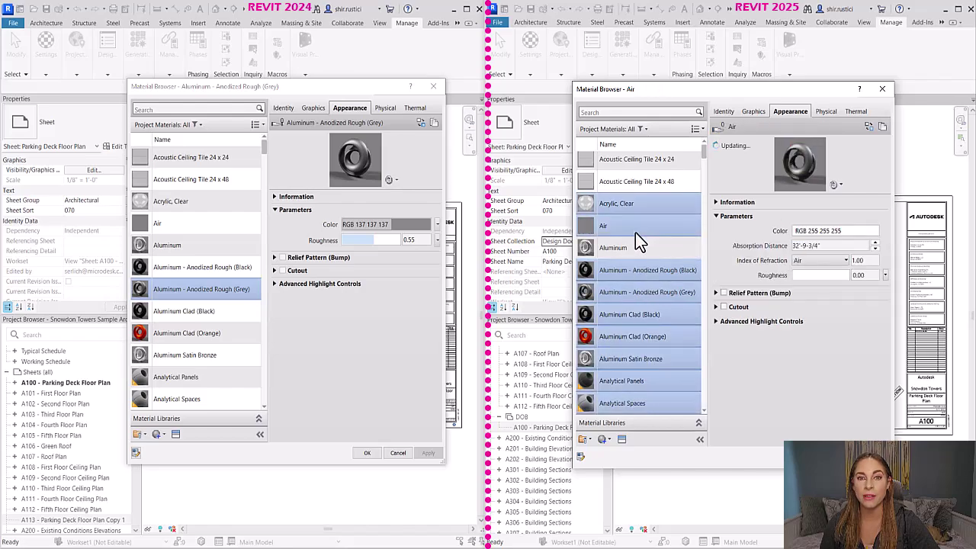
scroll(636, 173, up, 1)
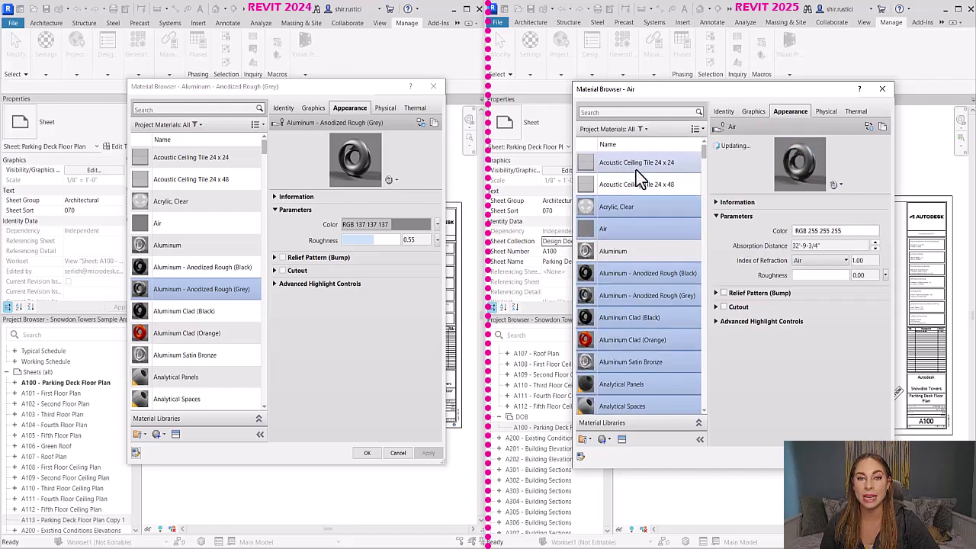
right_click(636, 318)
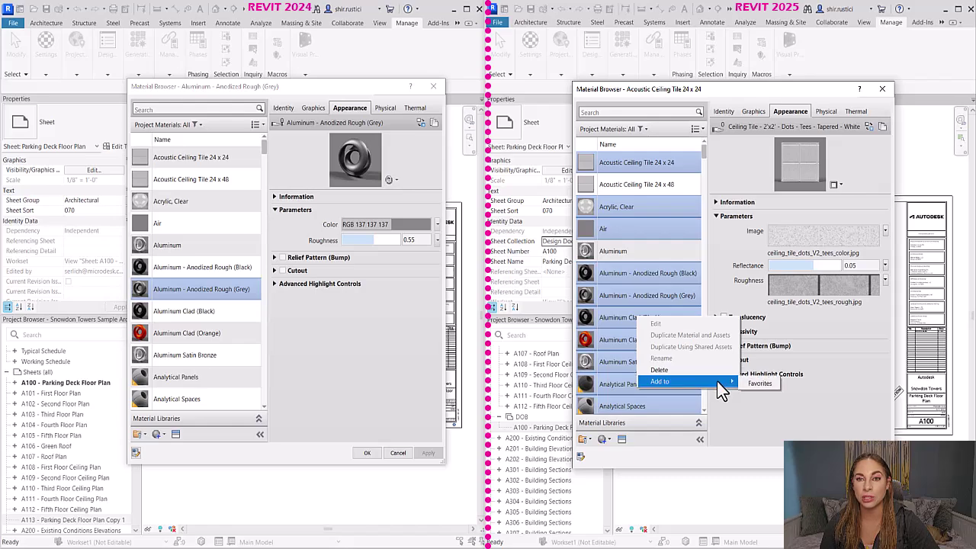
click(812, 437)
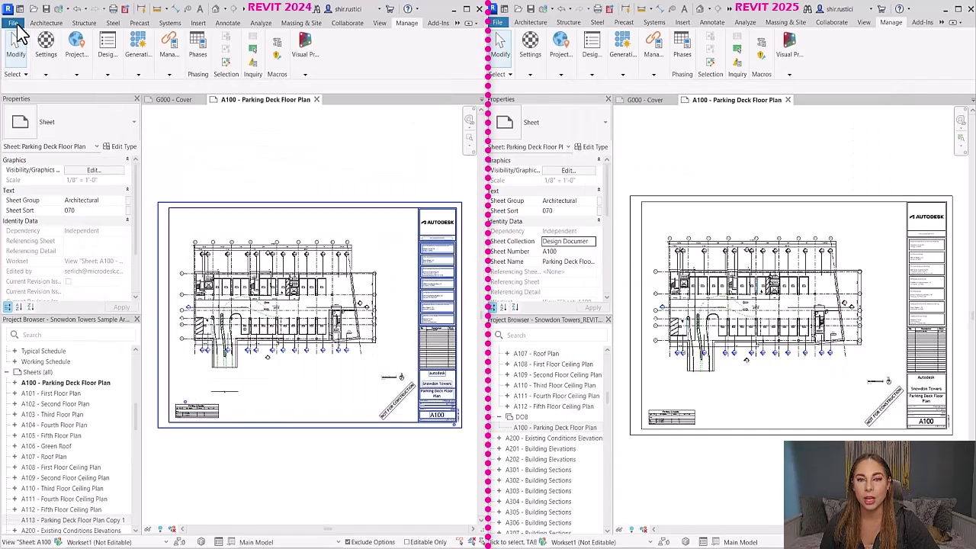
Open the IFC export's Modify Setup settings in Revit 2024 and in Revit 2025 for comparison.
click(13, 22)
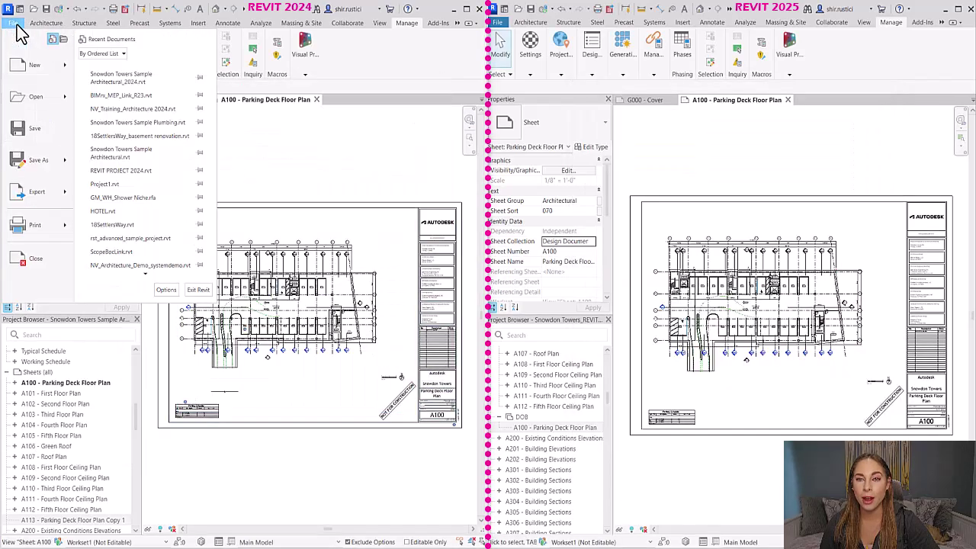
mouse_move(63, 188)
click(119, 137)
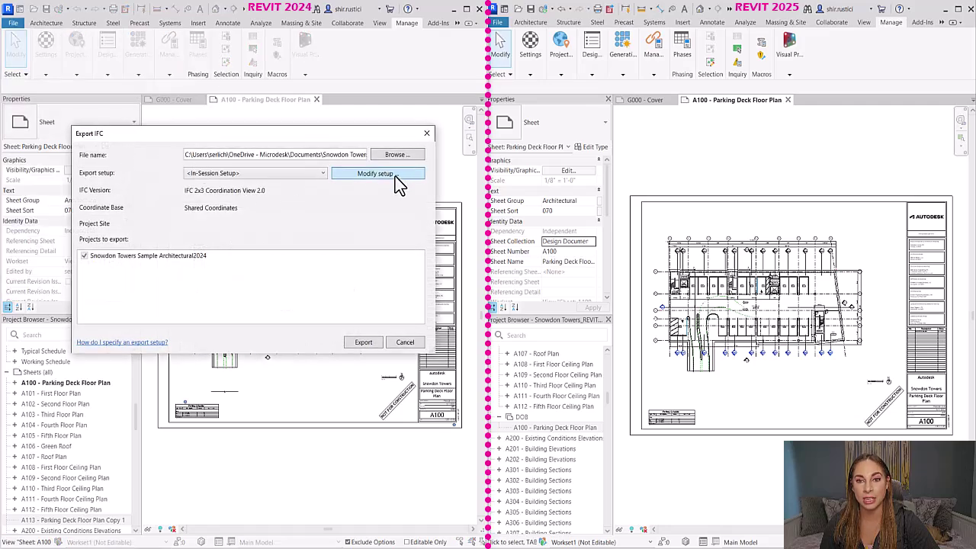
click(397, 174)
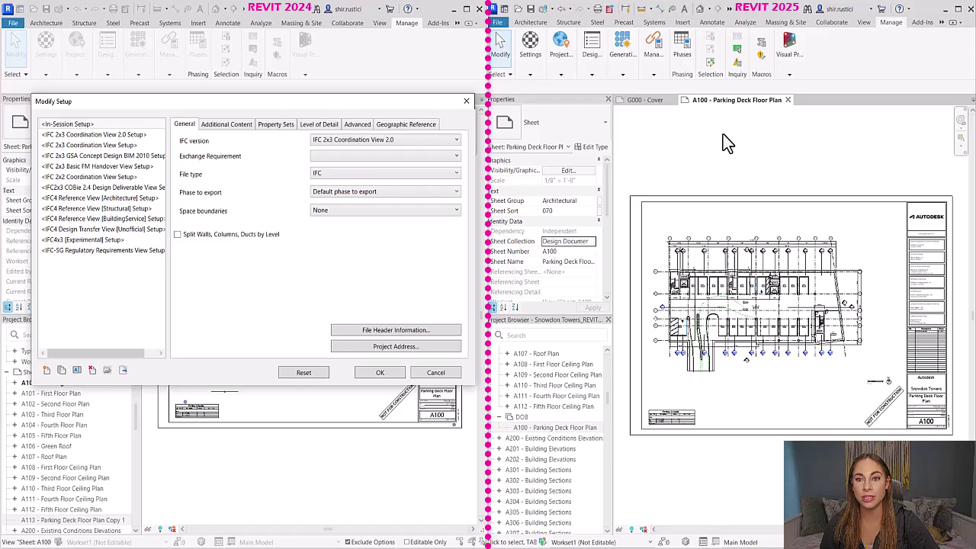
click(498, 25)
mouse_move(520, 197)
click(578, 134)
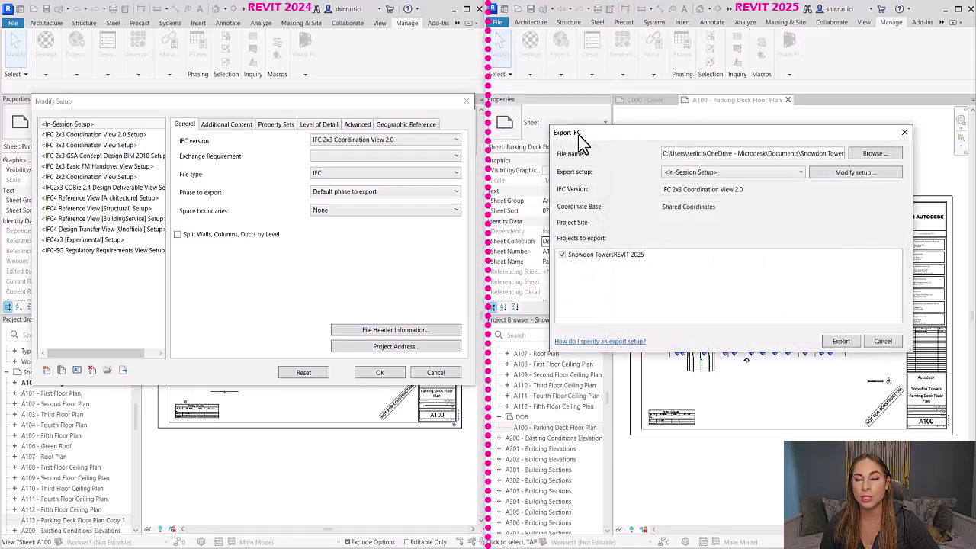
click(855, 173)
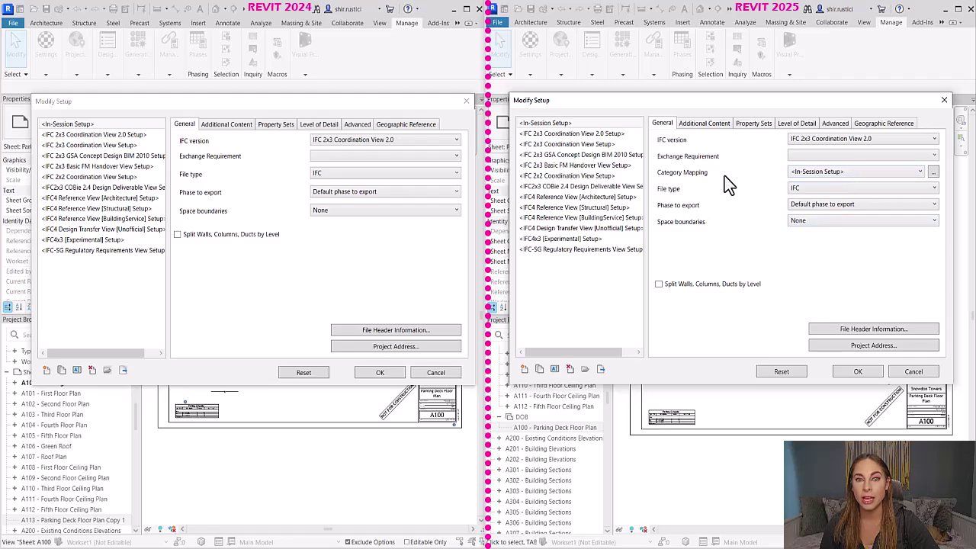
Create an IFC export category mapping template named New Template in Revit 2025.
click(935, 171)
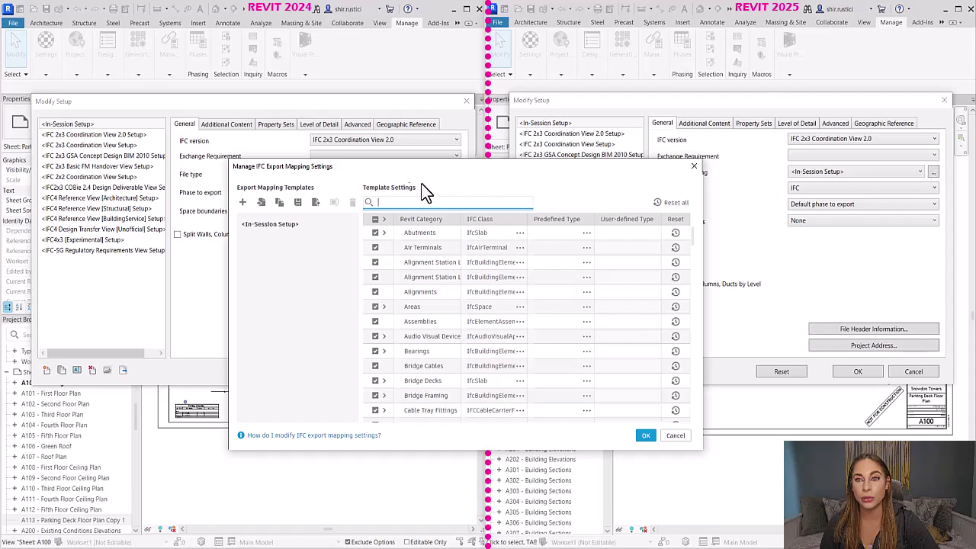
click(242, 203)
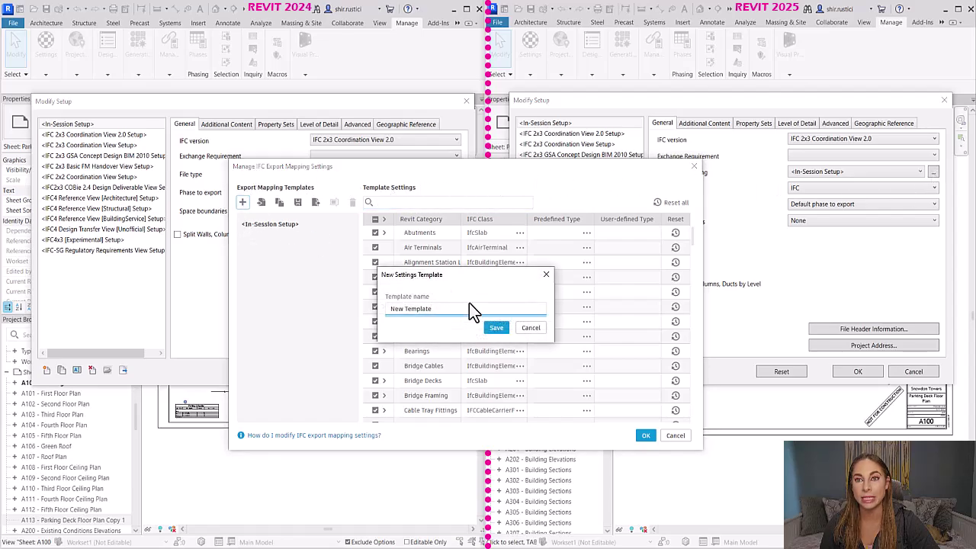
click(497, 329)
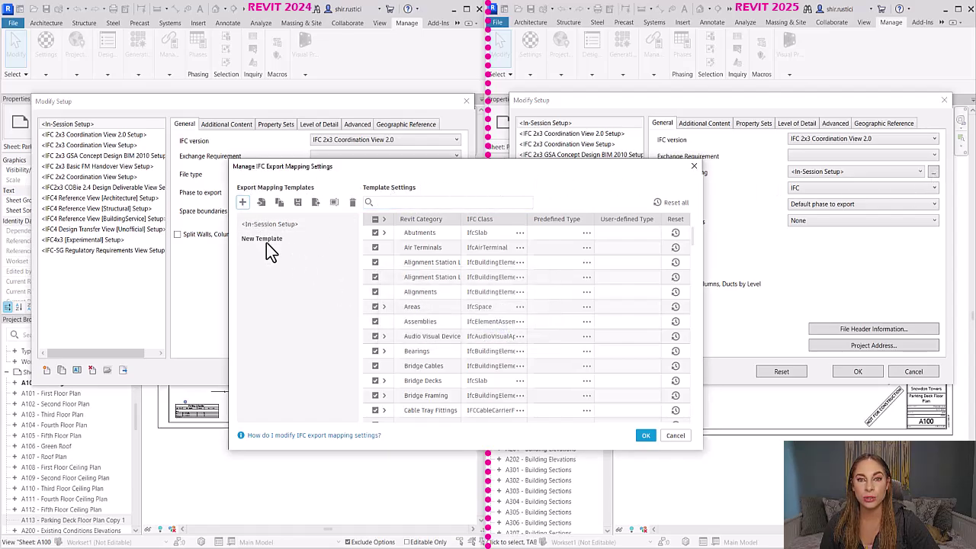
Review the IFC entity selection for the Abutments category, then accept the entity and the export mapping settings.
click(520, 234)
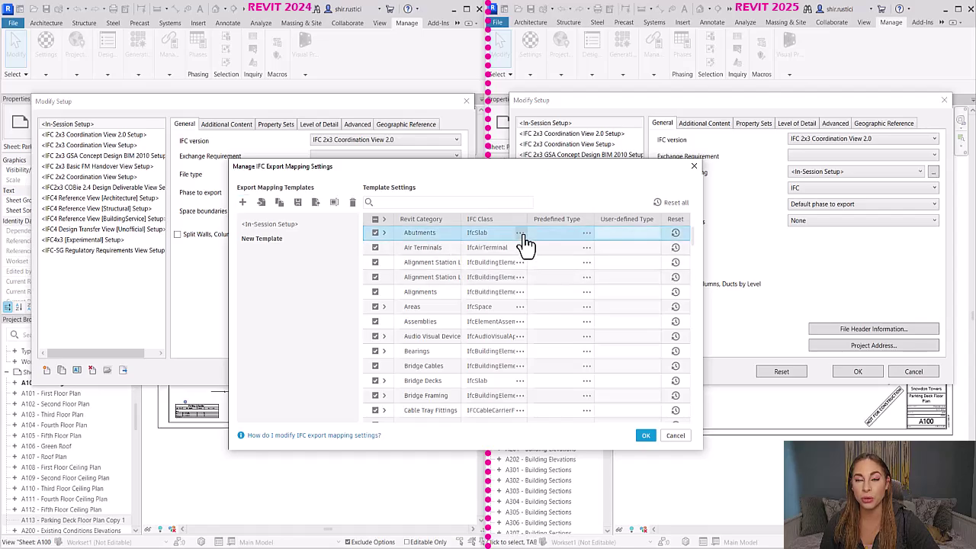
scroll(373, 424, down, 3)
scroll(397, 419, up, 3)
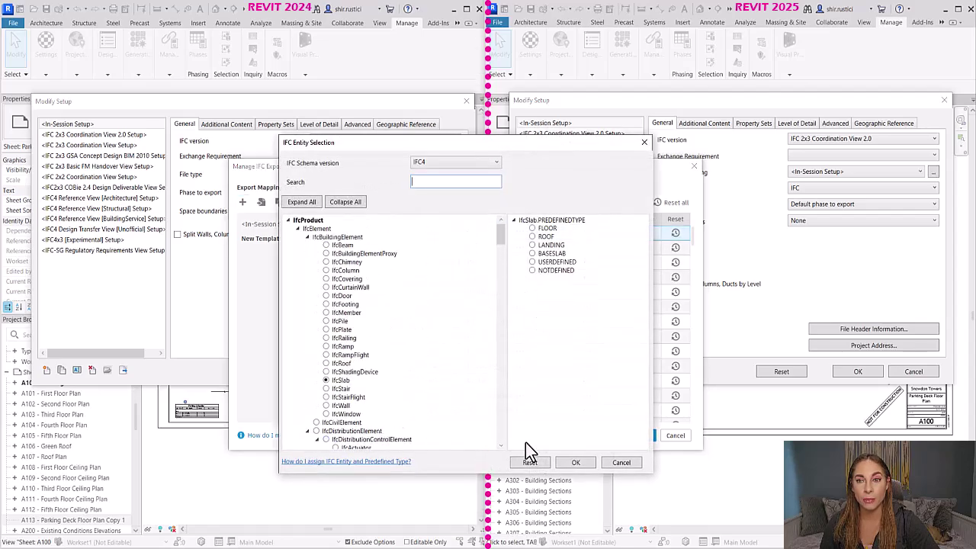
click(576, 462)
click(648, 436)
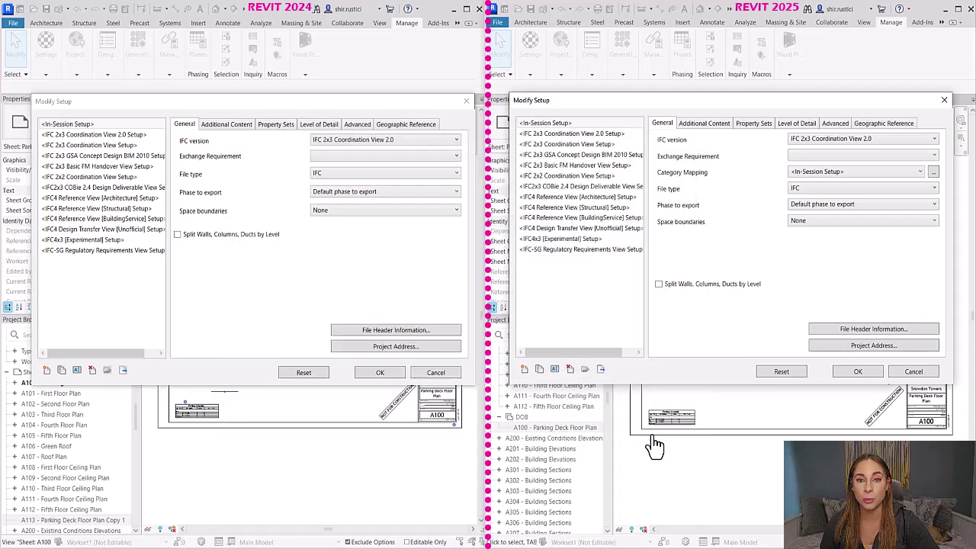
Accept the IFC setup in Revit 2025 and close the IFC export dialogs in both versions without exporting.
click(856, 372)
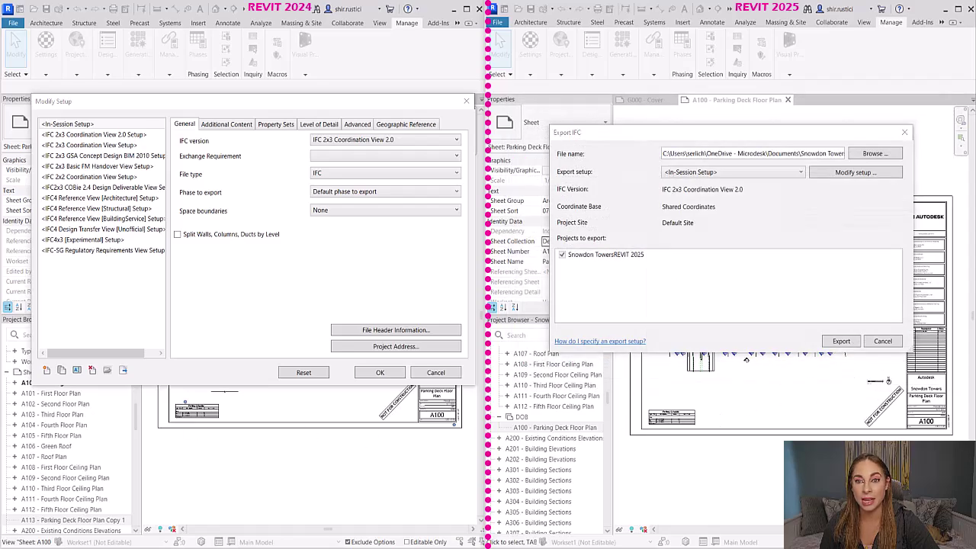
click(894, 339)
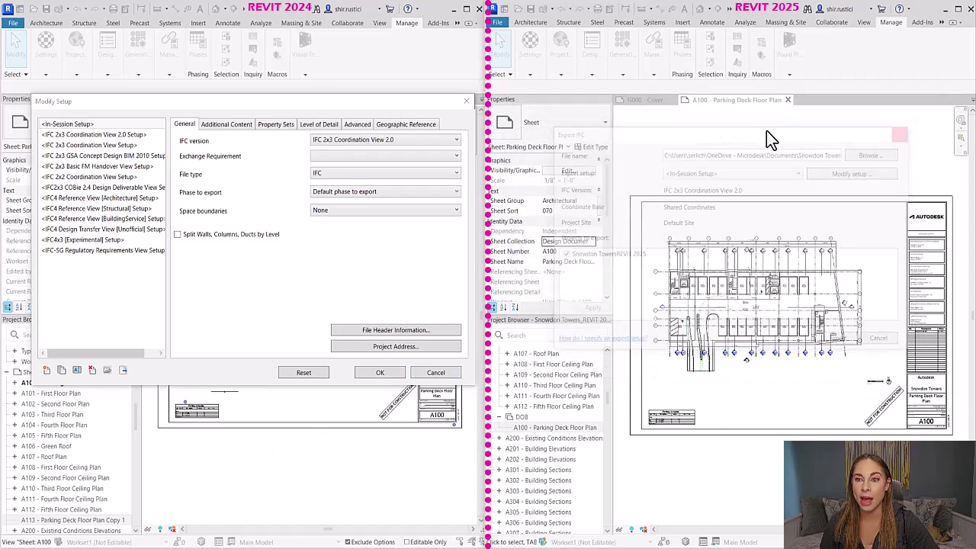
click(465, 103)
click(430, 137)
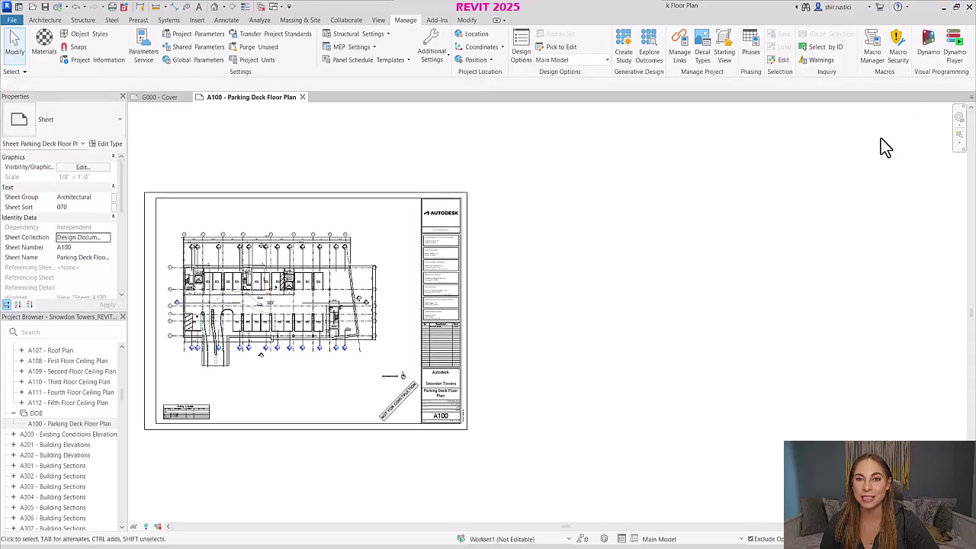
Launch Dynamo from Revit 2025 and open the recent graph 2025_New Nodes to show its node groups.
middle_click(759, 363)
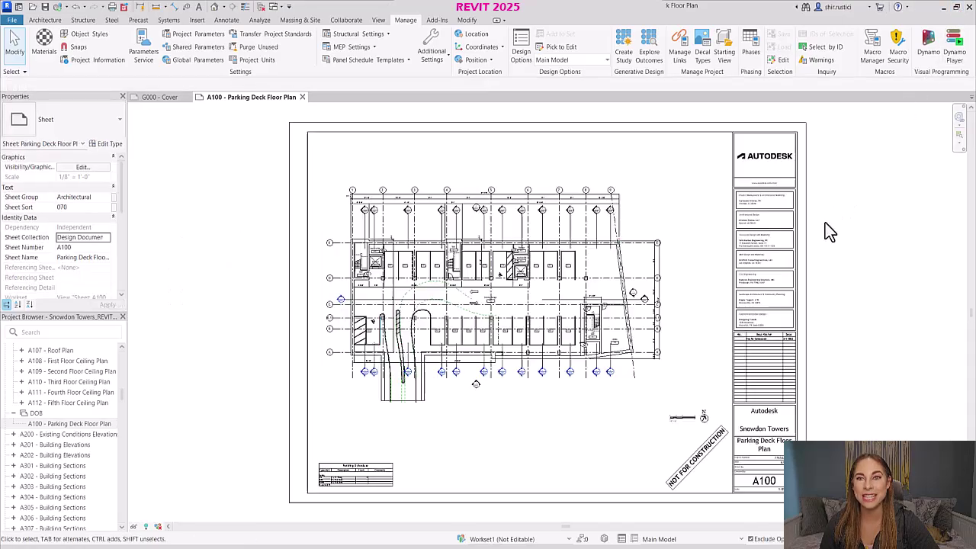
click(928, 57)
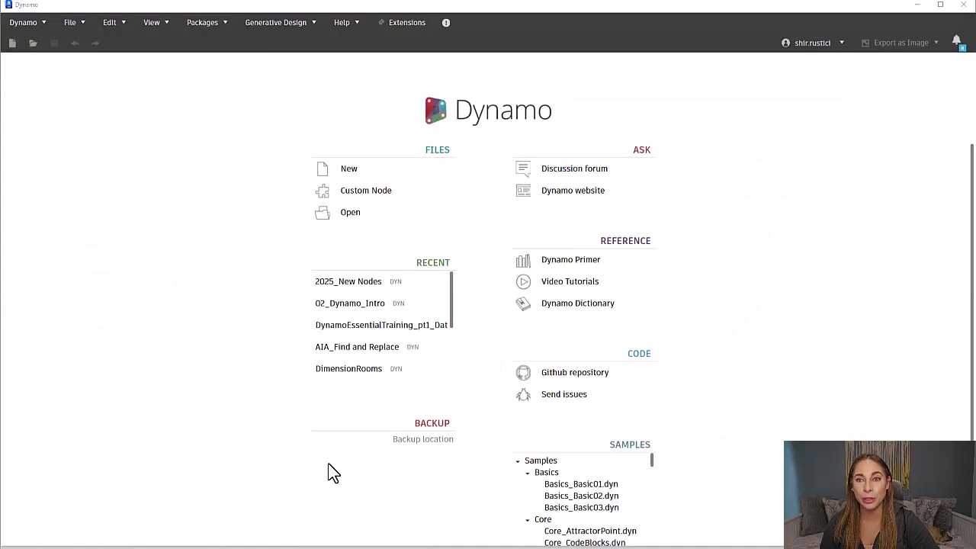
click(387, 281)
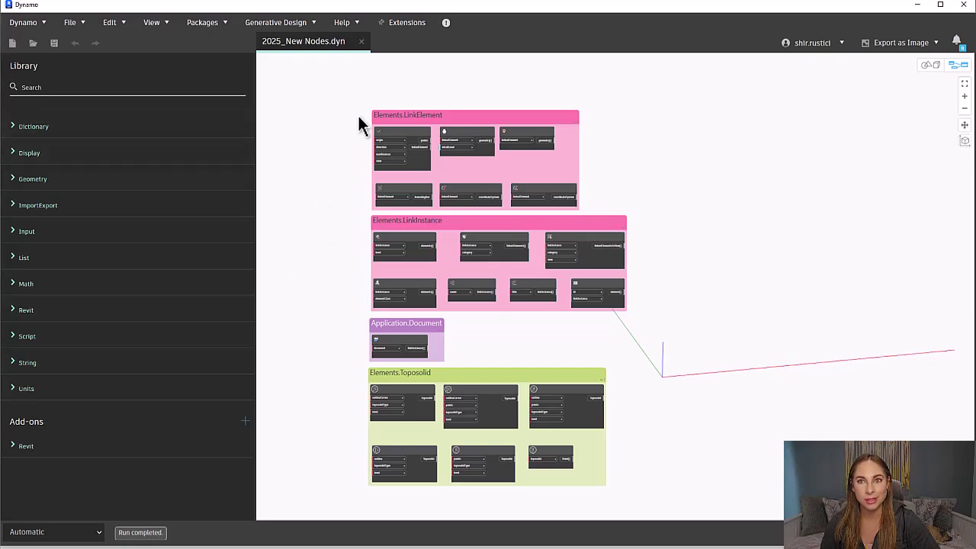
scroll(468, 371, up, 3)
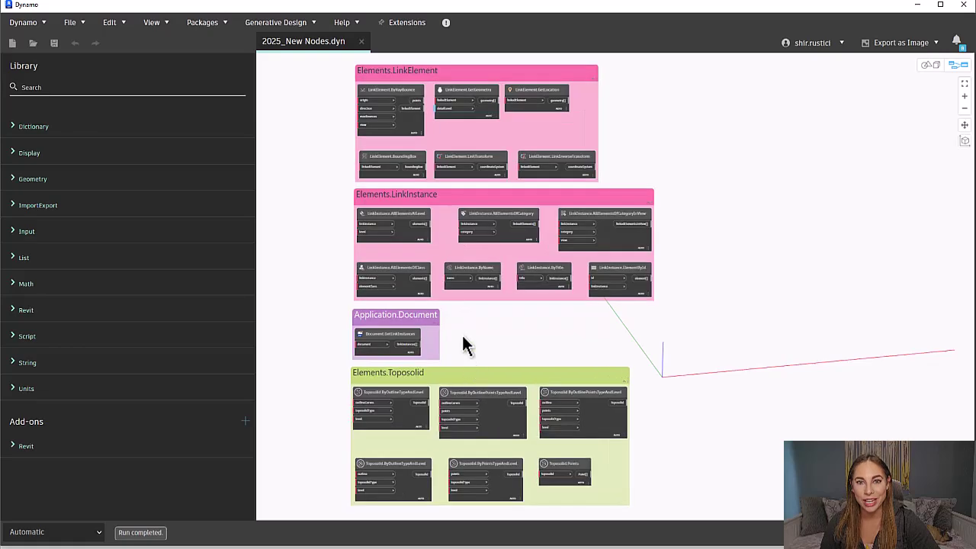
Find the LinkElement nodes under Revit Elements in the library and read the descriptions, from ByRayBounce to LinkTransform.
scroll(431, 263, up, 5)
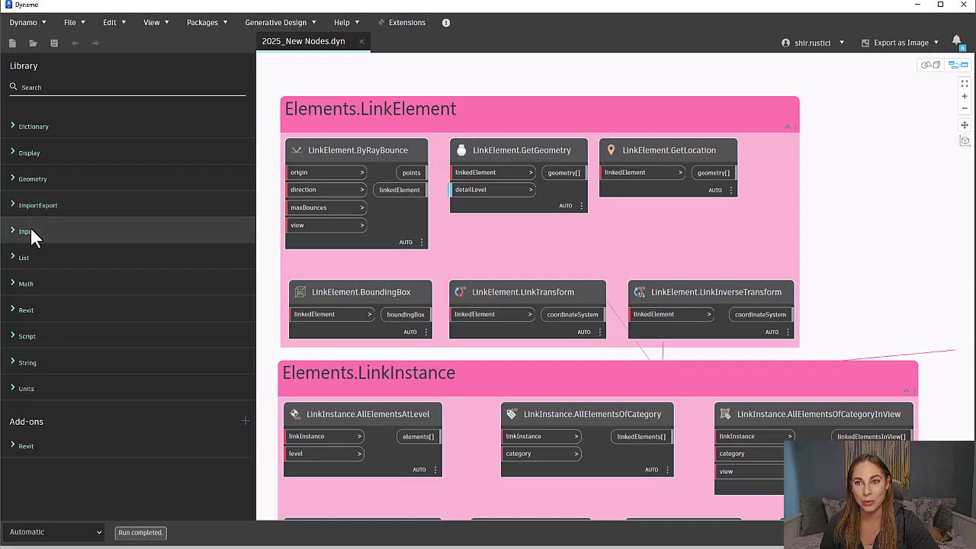
click(15, 311)
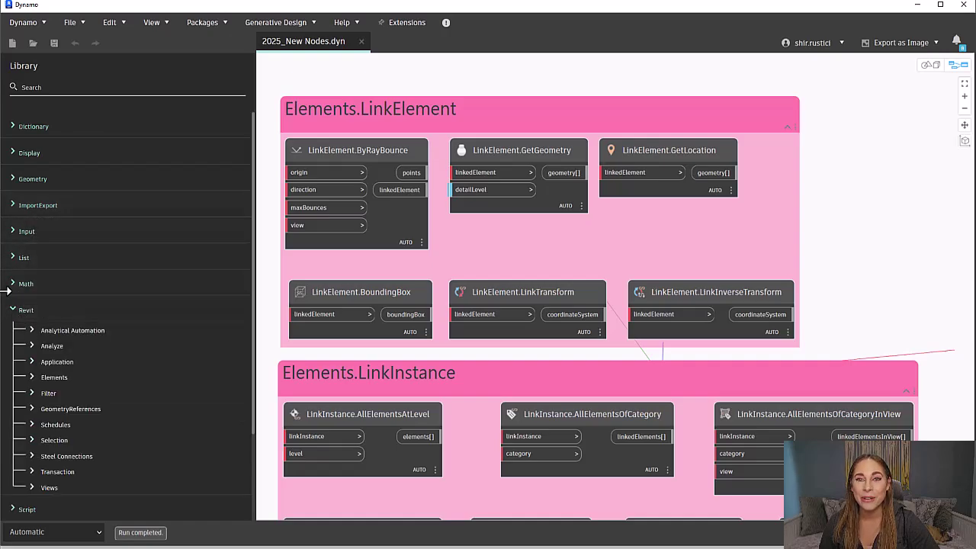
click(68, 377)
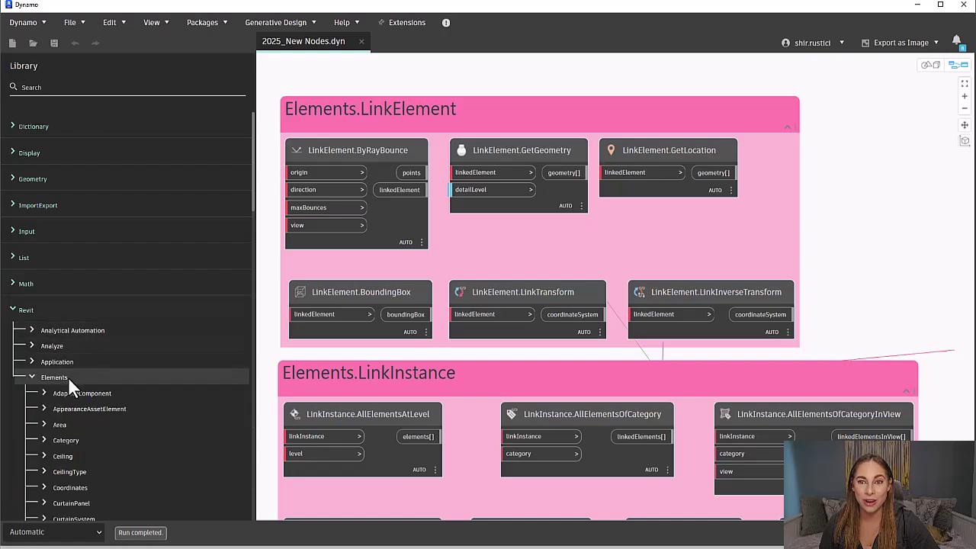
scroll(67, 380, down, 3)
scroll(68, 379, down, 6)
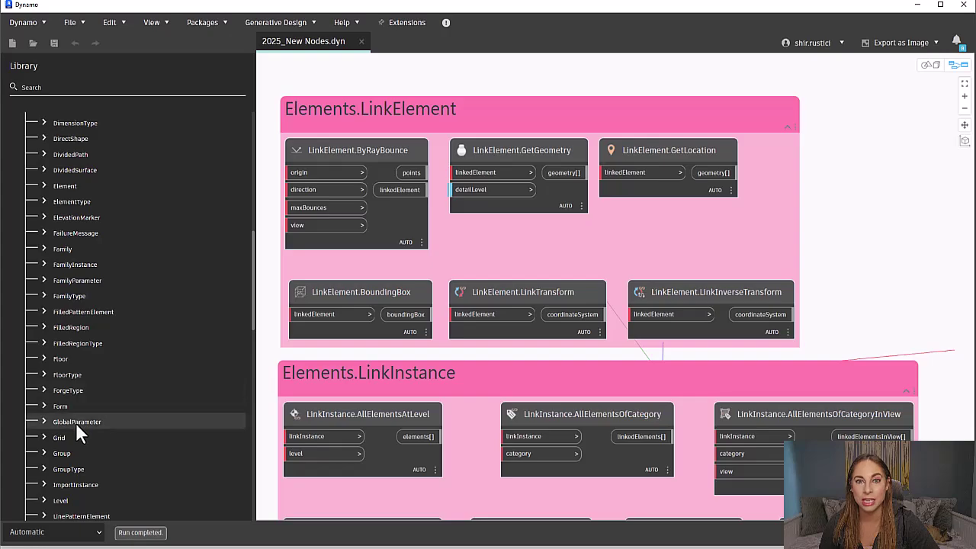
scroll(76, 424, down, 4)
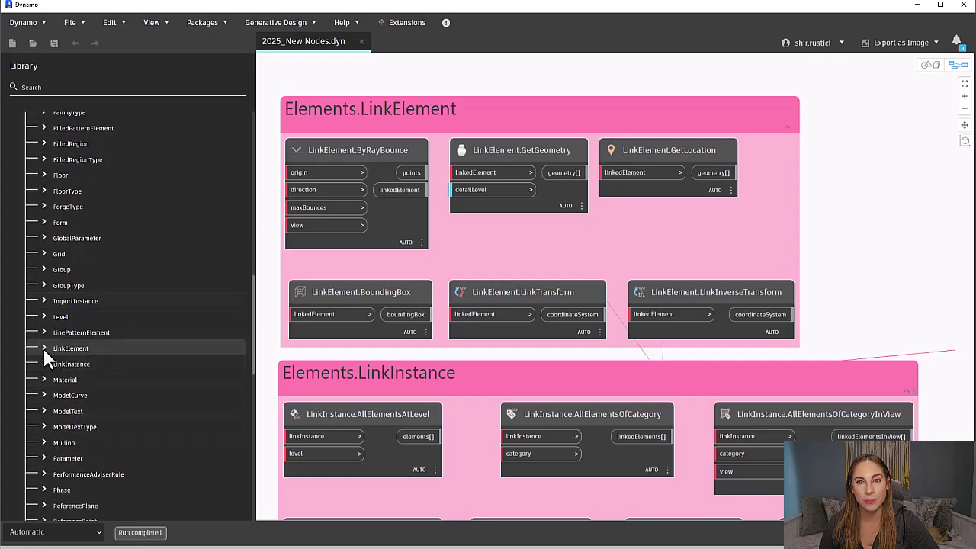
click(44, 348)
scroll(43, 348, down, 1)
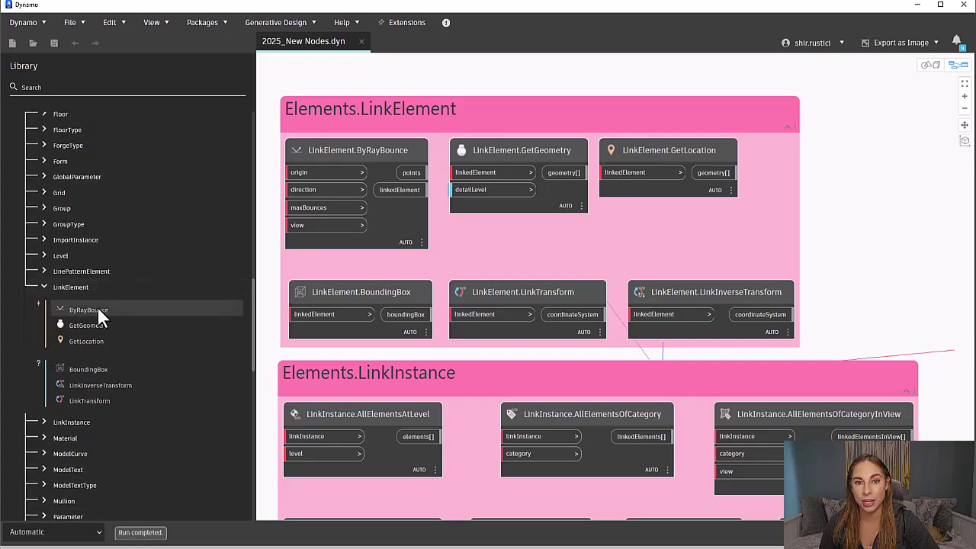
mouse_move(86, 306)
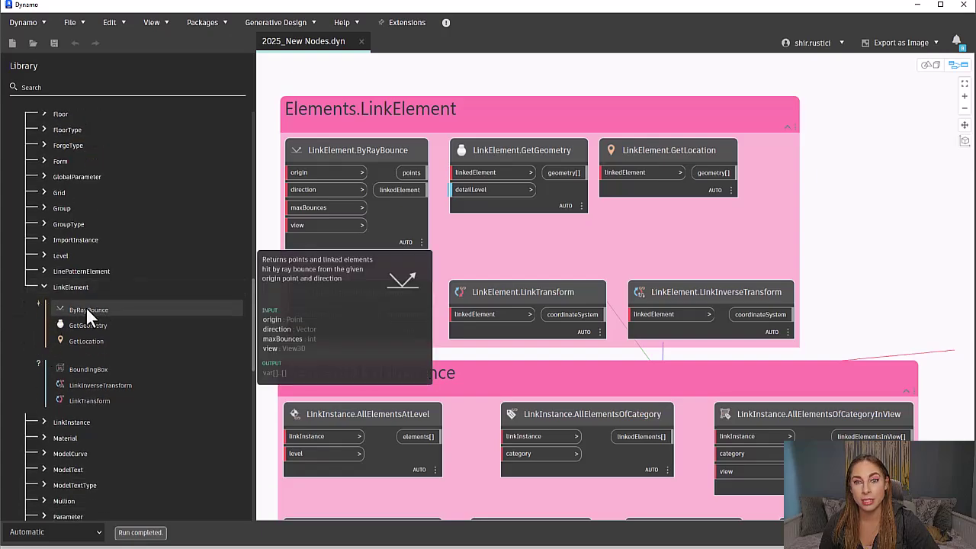
mouse_move(97, 336)
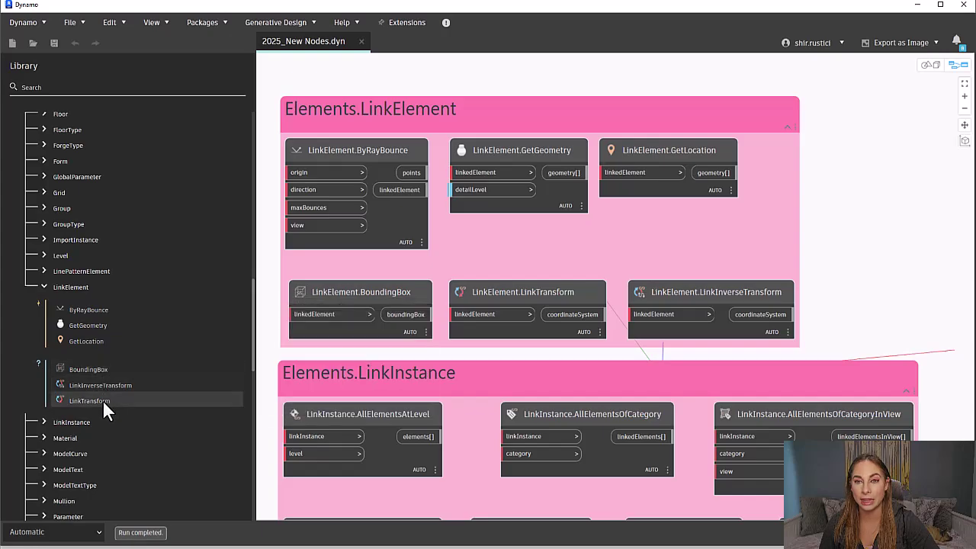
mouse_move(105, 408)
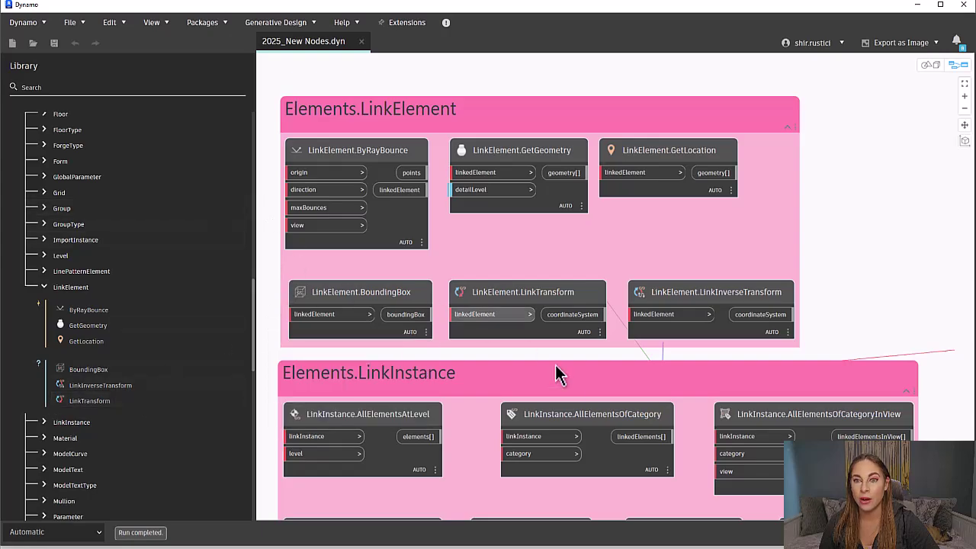
Examine the LinkInstance node group and read its library descriptions, including AllElementsOfCategoryInView, ElementById and Document.
scroll(575, 276, down, 5)
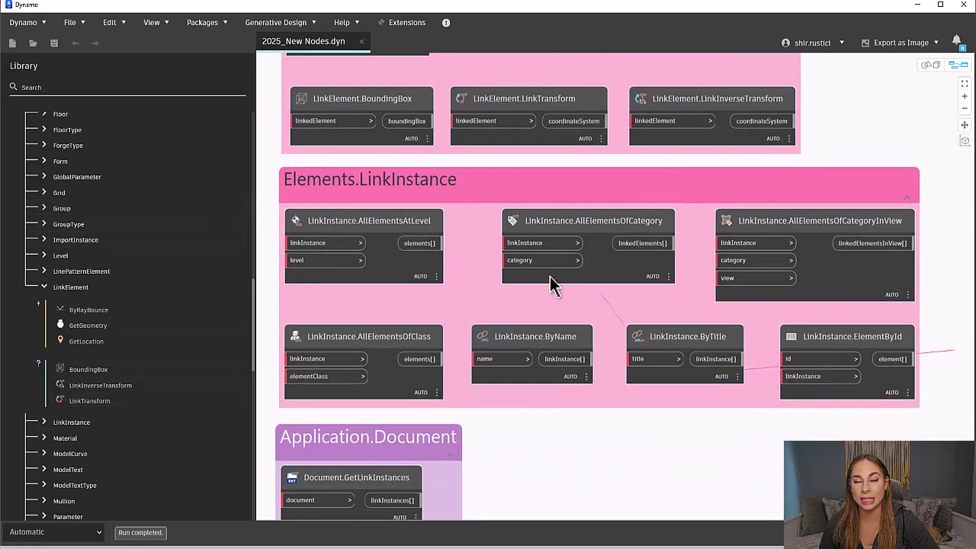
click(42, 284)
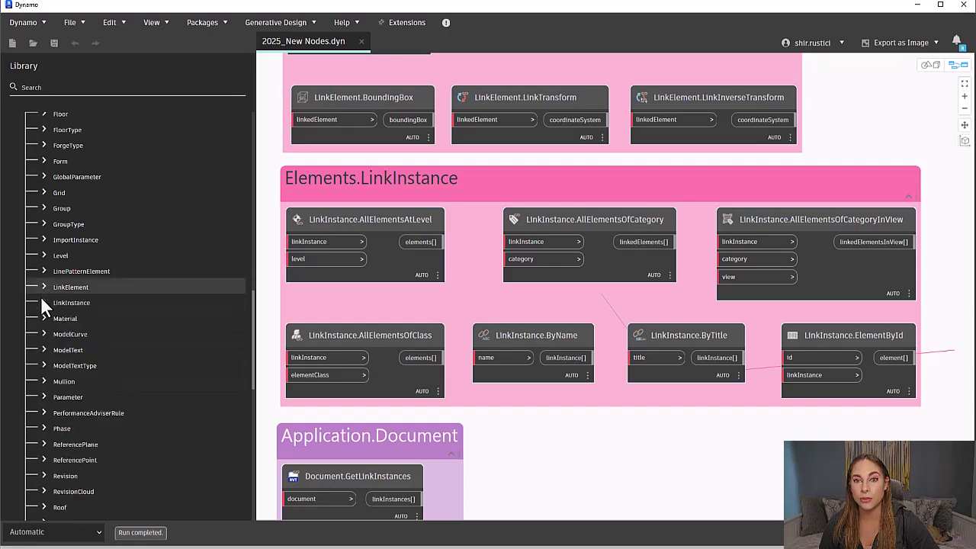
click(42, 302)
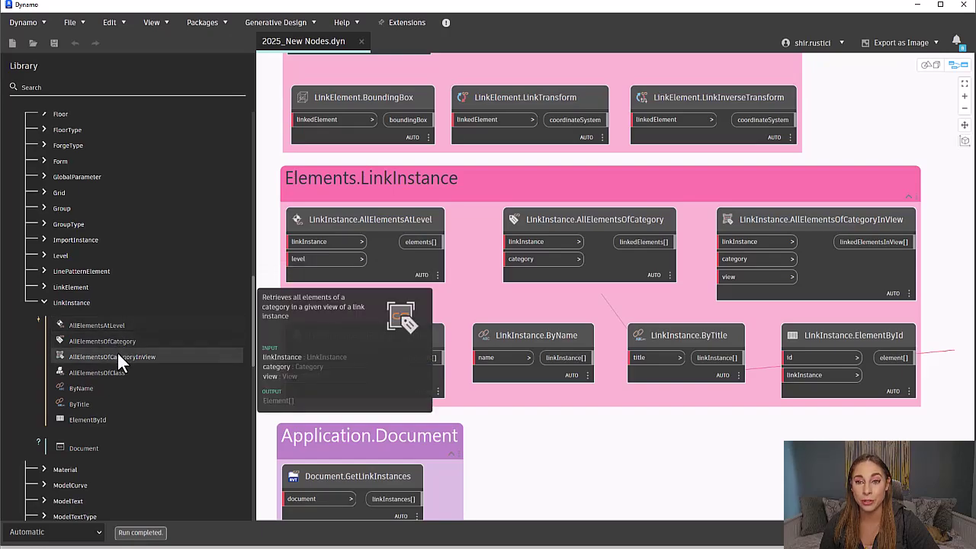
mouse_move(119, 362)
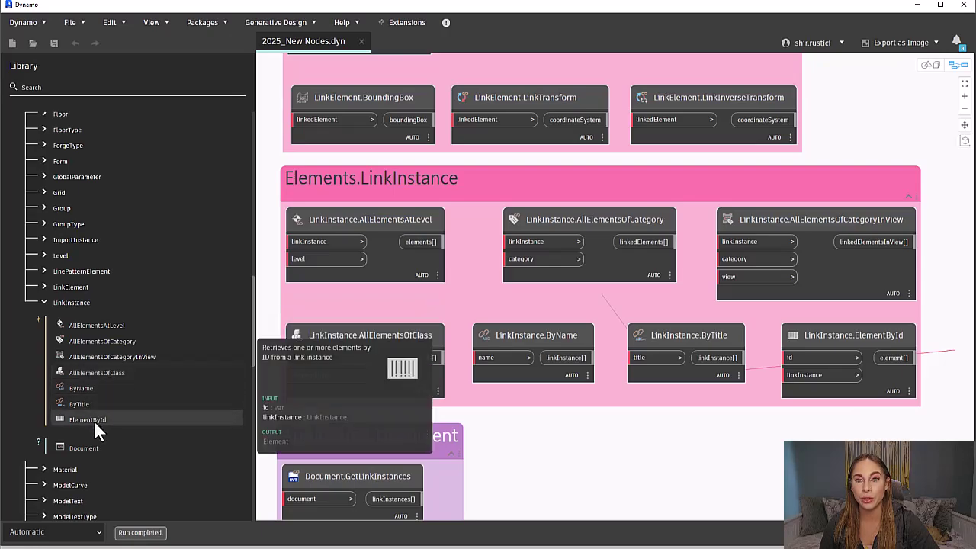
mouse_move(91, 442)
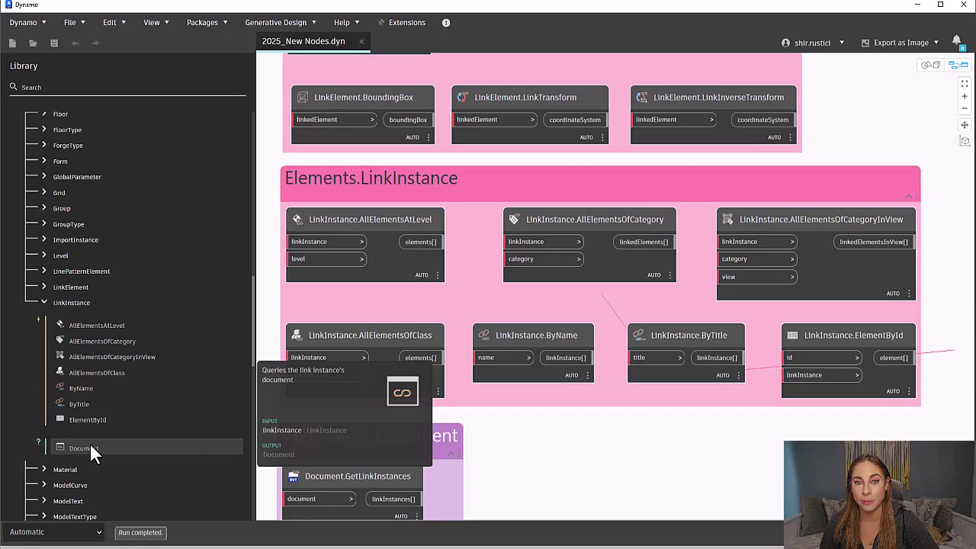
Collapse the Elements category, locate GetLinkInstances under Application > Document in the library, and read its description.
click(43, 303)
scroll(41, 301, up, 5)
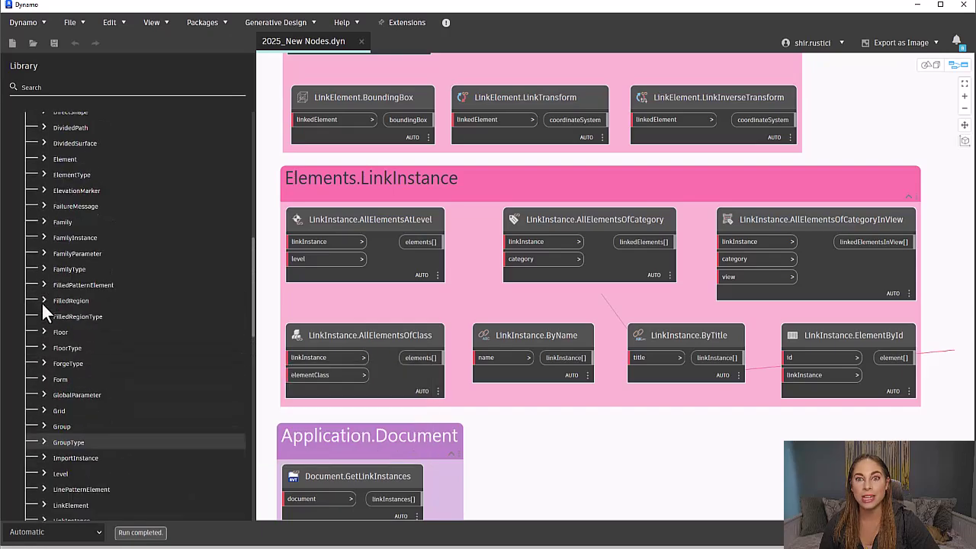
scroll(38, 294, up, 4)
click(32, 375)
click(32, 361)
click(44, 376)
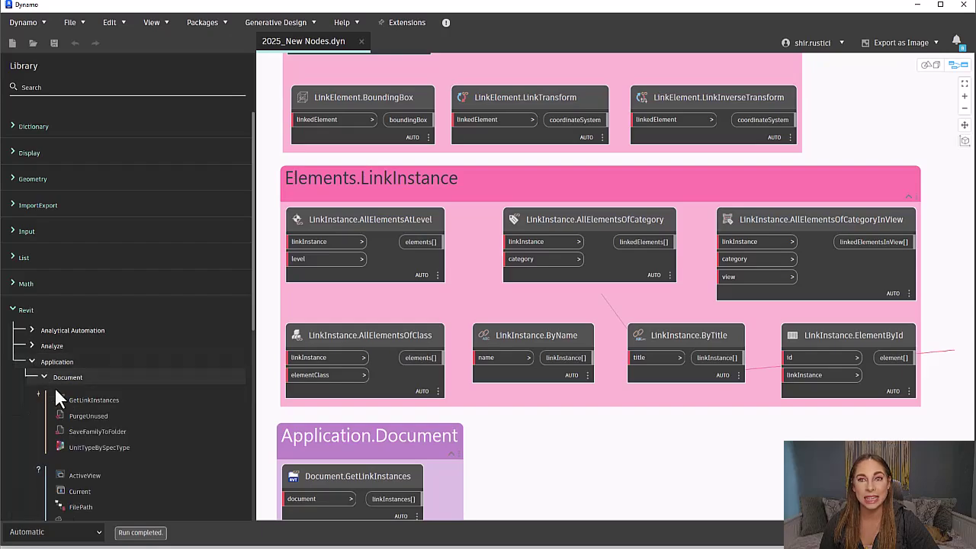
mouse_move(108, 403)
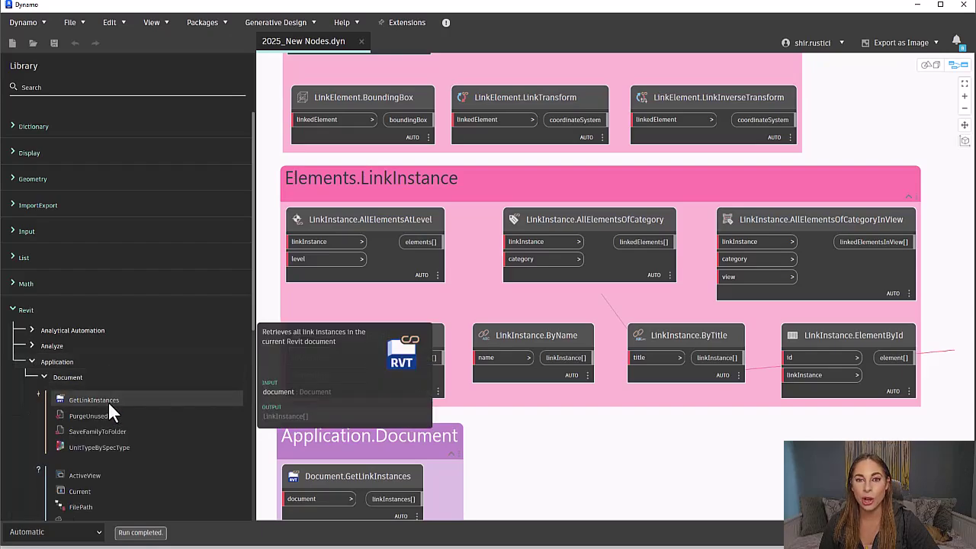
Examine the Elements.Toposolid group in the graph and review the matching Toposolid nodes under Revit Elements in the library.
middle_drag(516, 470, 508, 321)
middle_drag(508, 270, 510, 224)
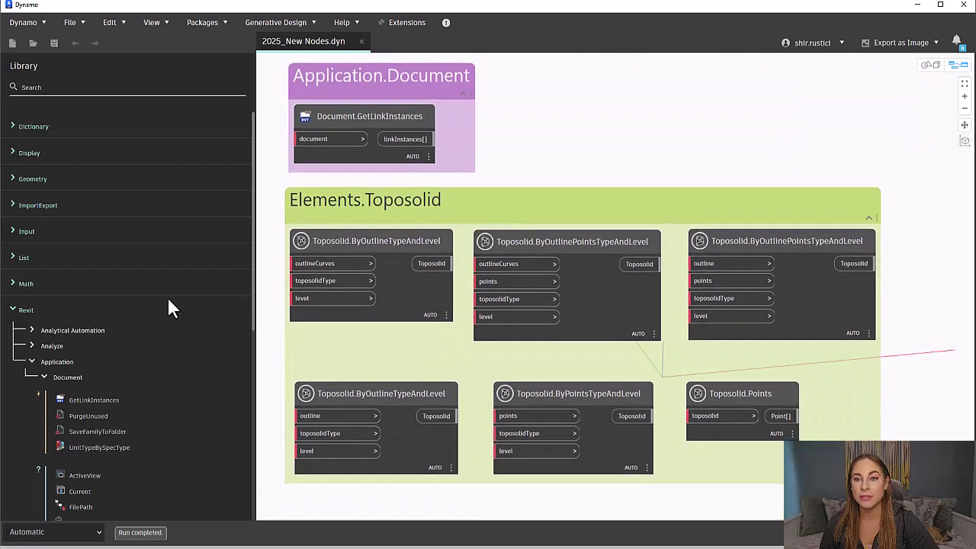
click(30, 361)
click(32, 377)
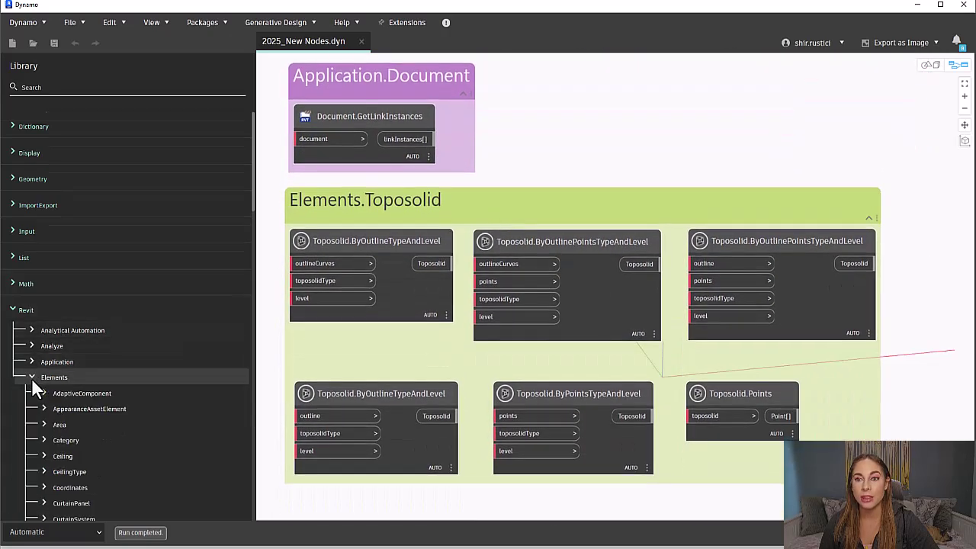
scroll(32, 383, down, 15)
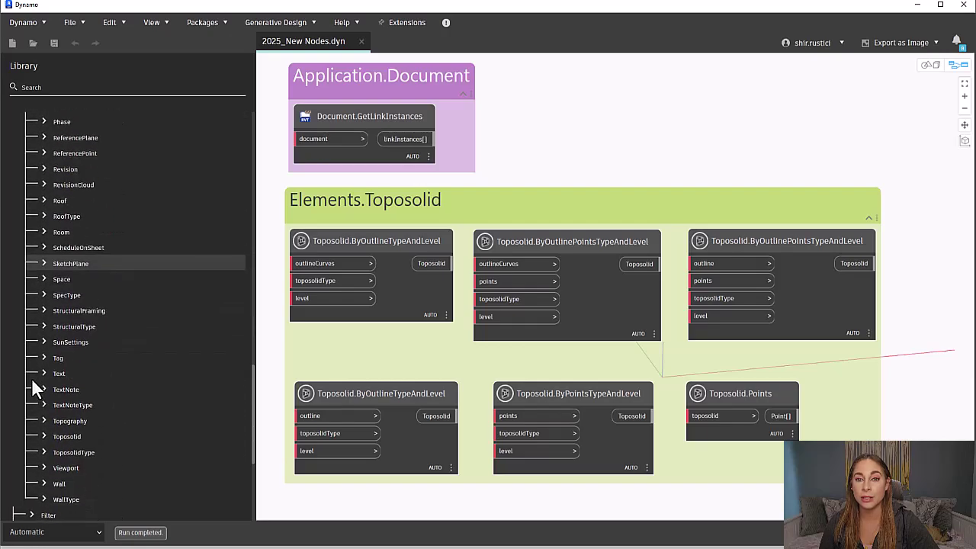
click(43, 437)
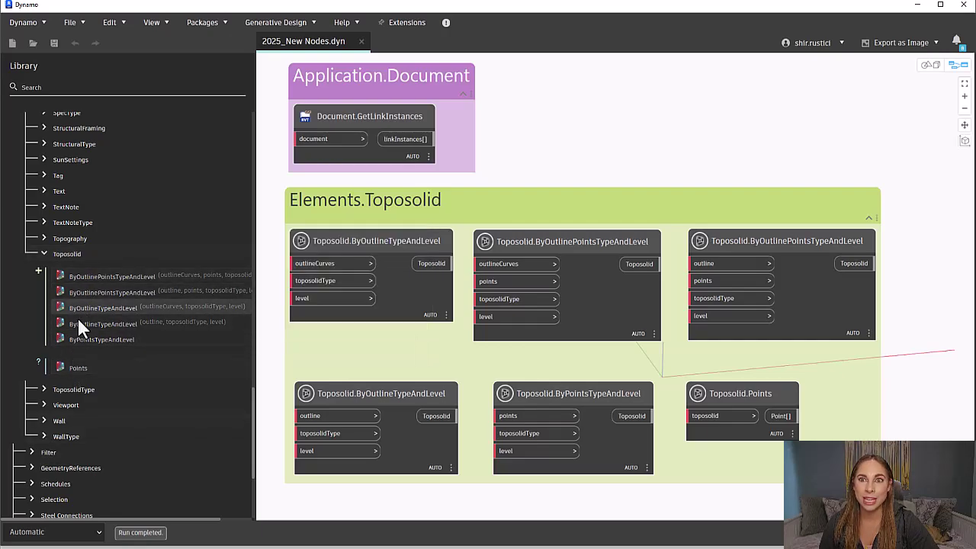
mouse_move(80, 284)
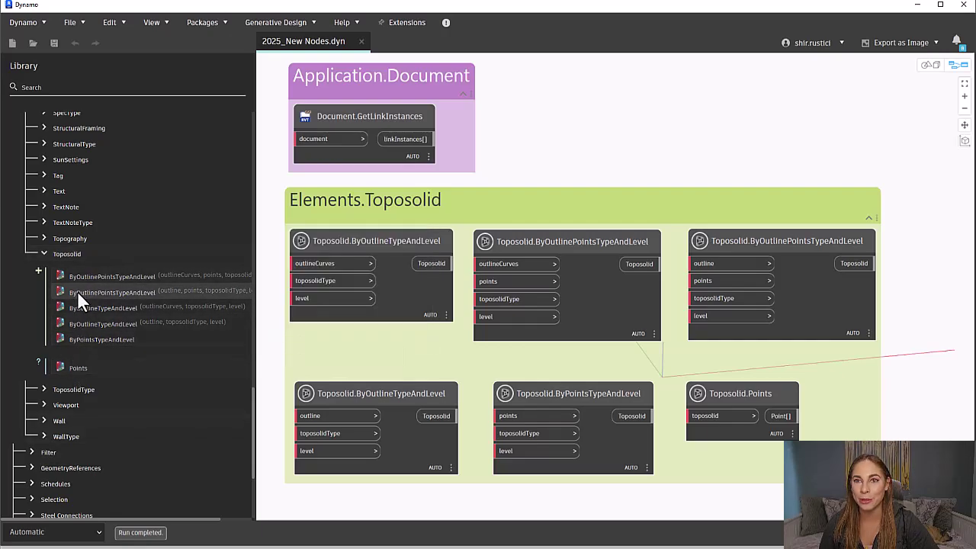
mouse_move(78, 320)
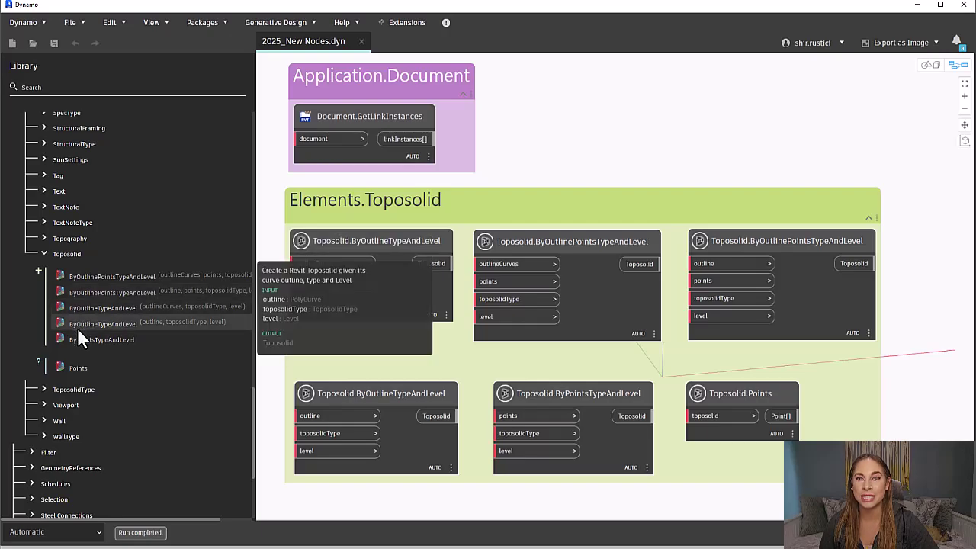
mouse_move(76, 365)
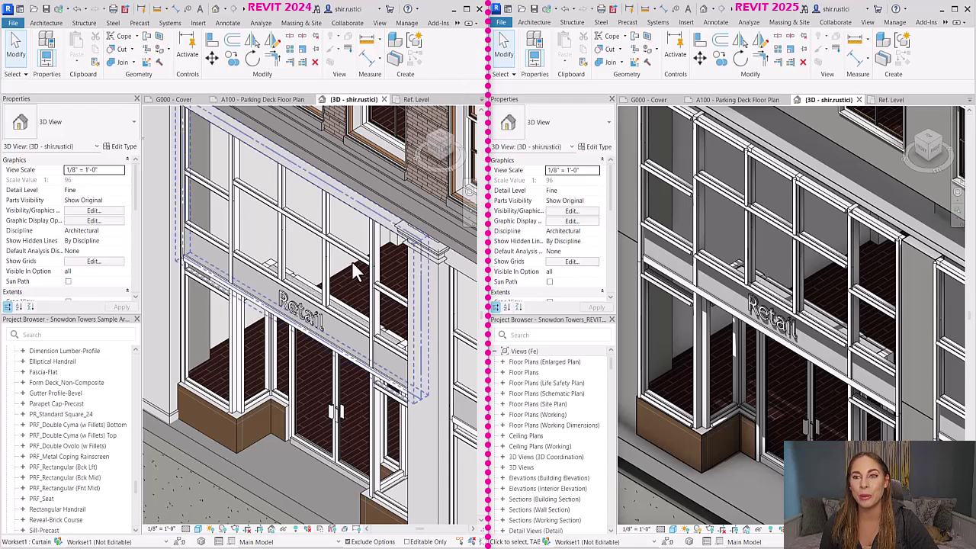
Switch to Revit 2024, open the profile family PR_Standard Square_24, and draw a small circle below the square profile.
double_click(281, 221)
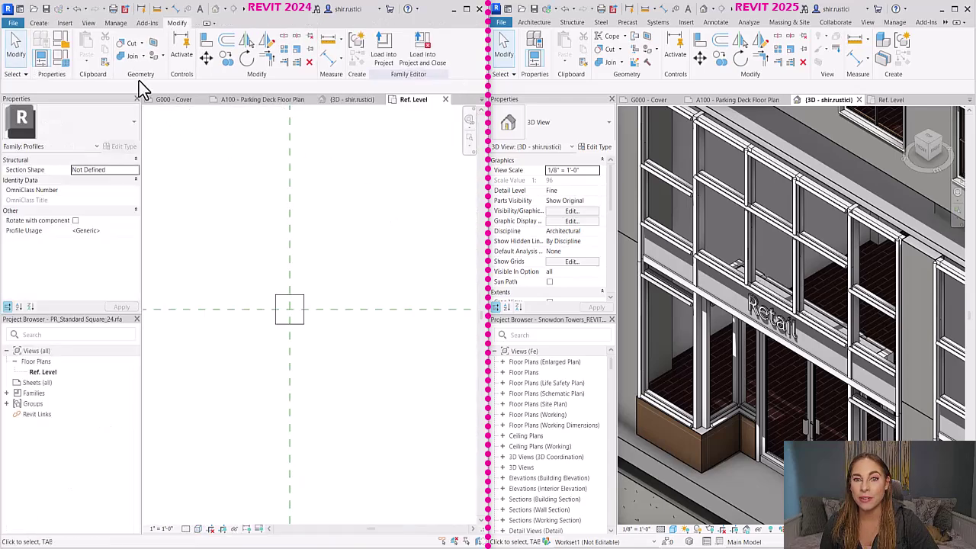
click(38, 22)
click(86, 48)
click(303, 110)
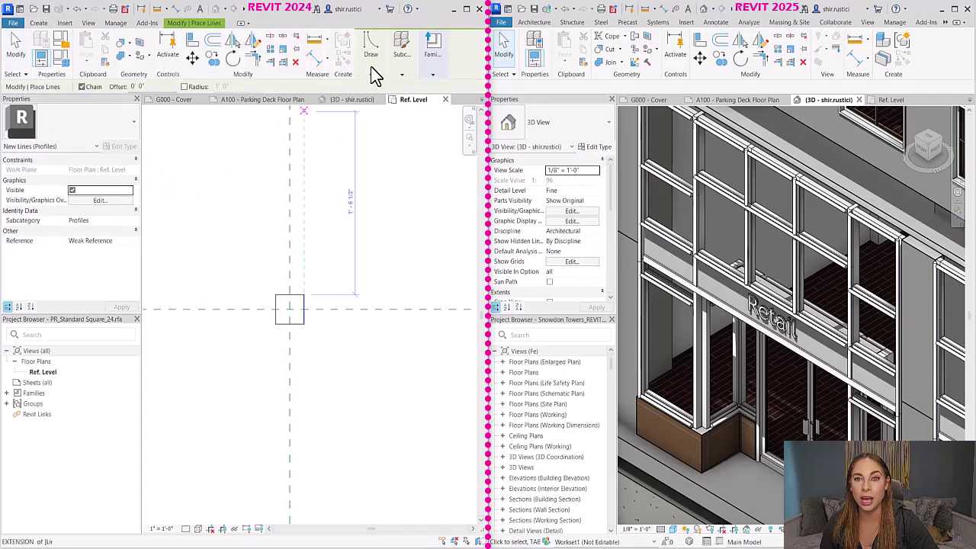
click(289, 357)
click(299, 355)
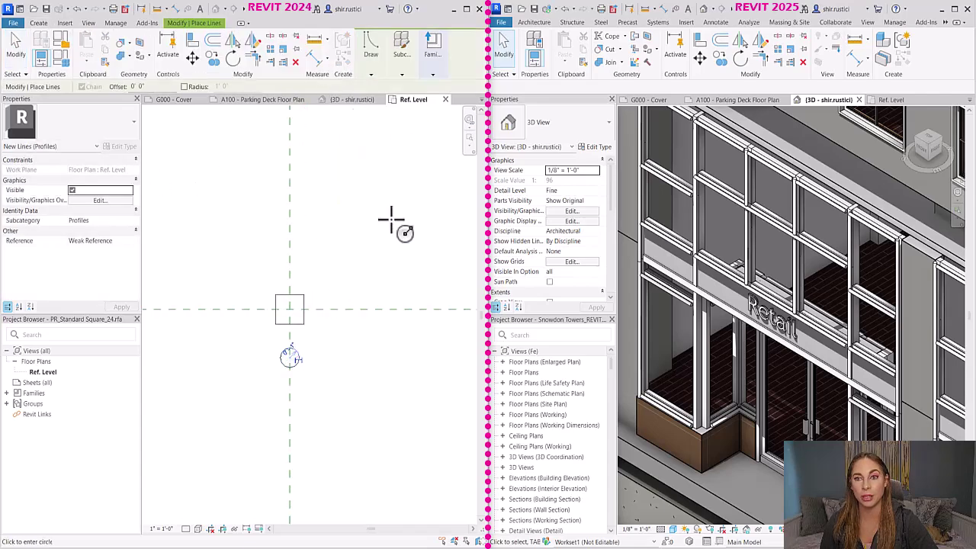
key(Escape)
key(Escape)
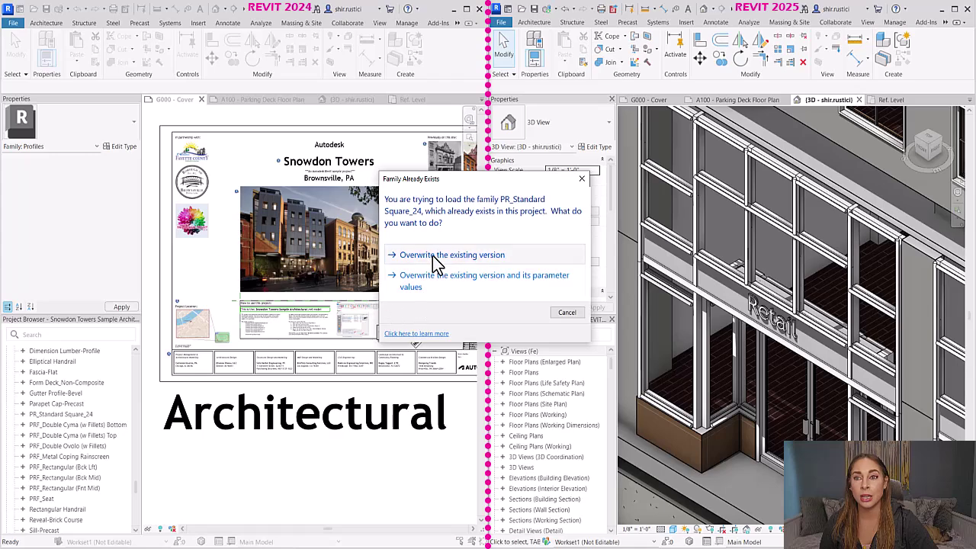
Try to load the modified PR_Standard Square_24 profile into the Revit 2024 project, overwriting the existing version.
click(433, 256)
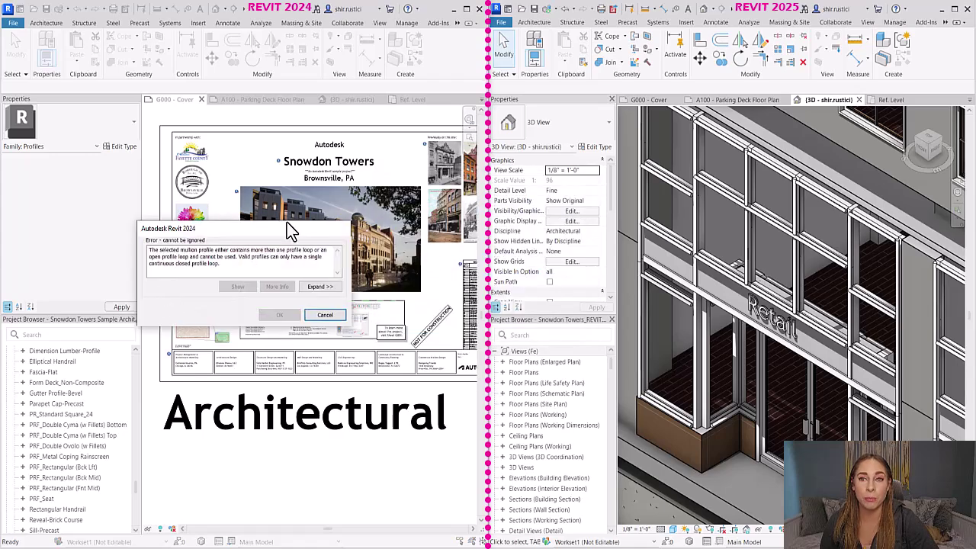
click(325, 315)
click(551, 308)
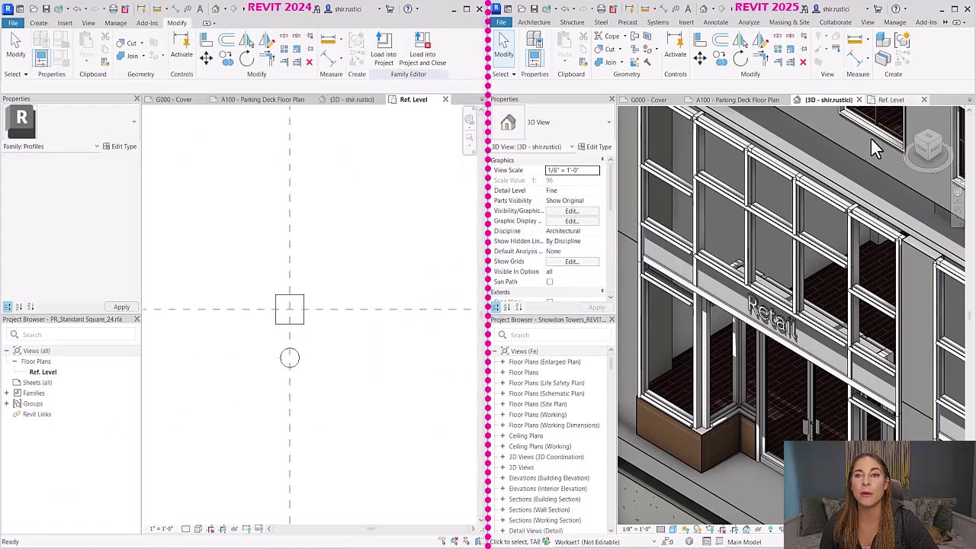
Switch to the PR_Standard Square_24 profile family in Revit 2025 and add profile linework to it.
click(891, 99)
click(573, 54)
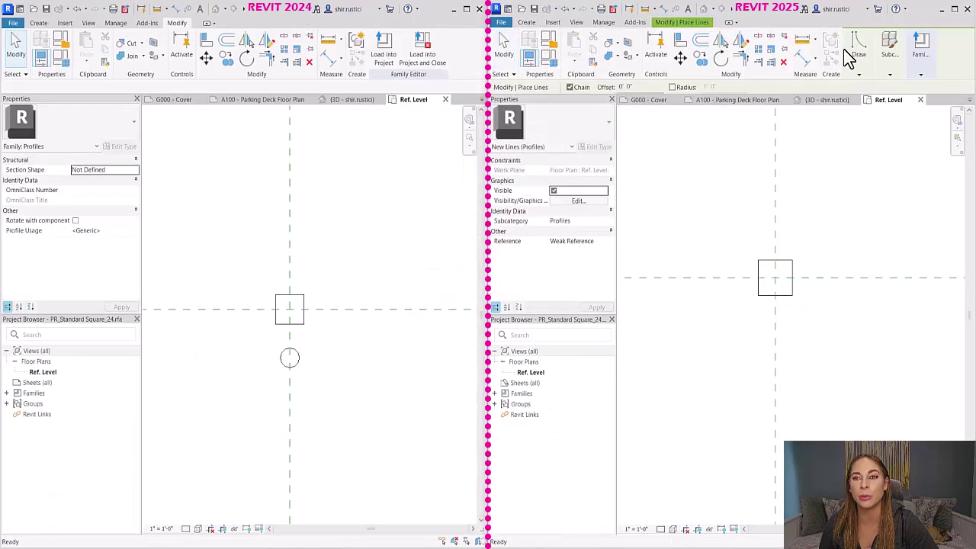
key(Escape)
key(Escape)
Load the PR_Standard Square_24 profile into the Revit 2025 project, overwriting the existing version, and return to the 3D view.
click(867, 65)
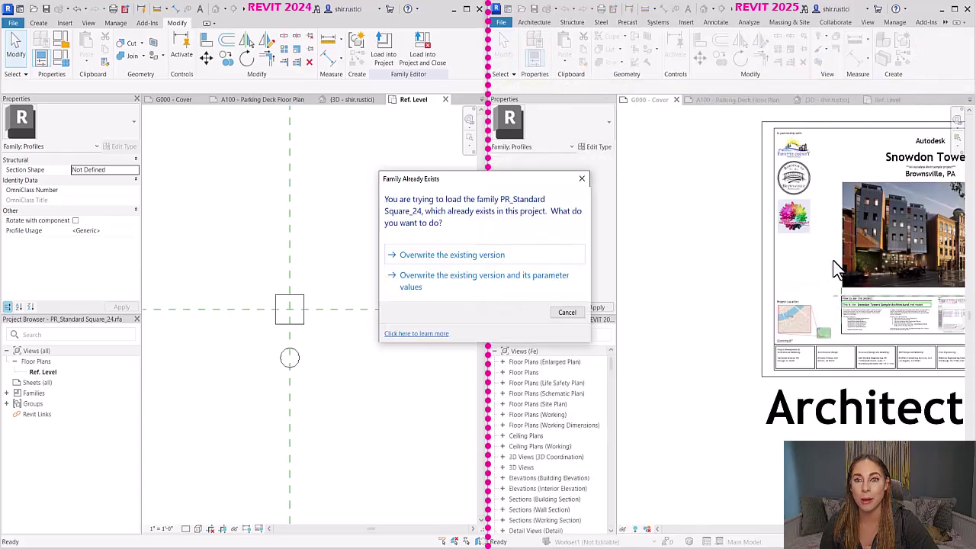
click(473, 256)
click(832, 103)
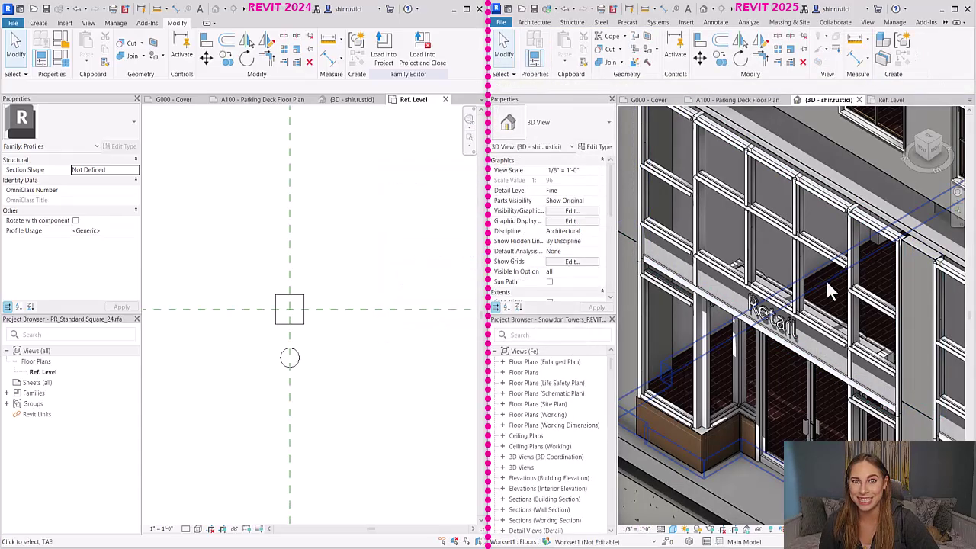